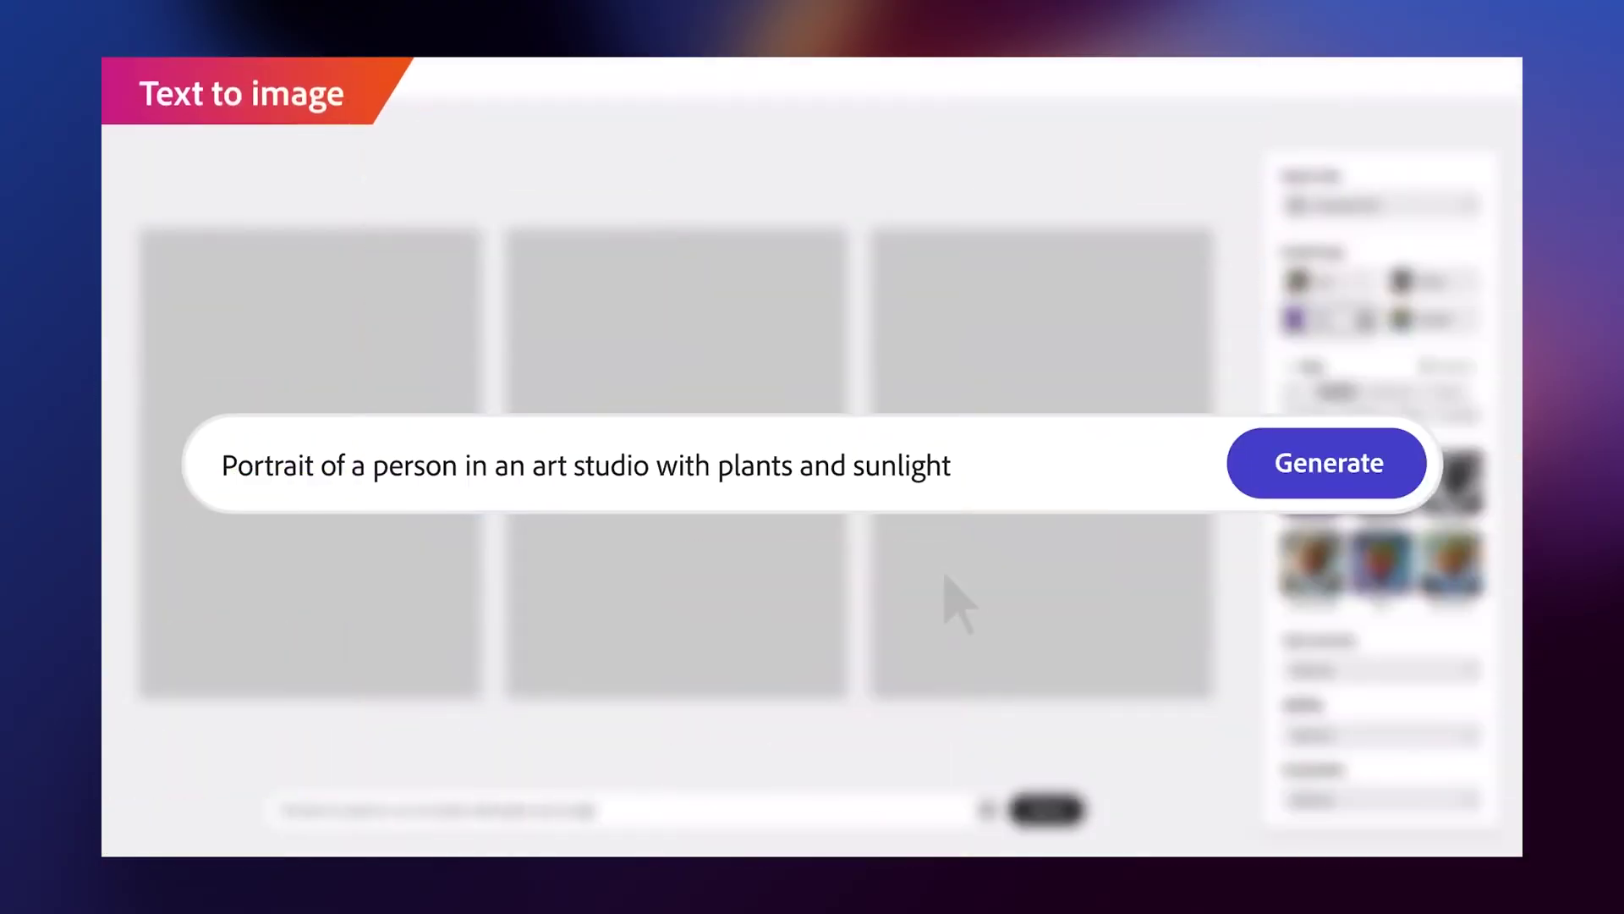
Step: Generate the art studio portrait images as photos in ink sketch style on a widescreen canvas
click(1351, 488)
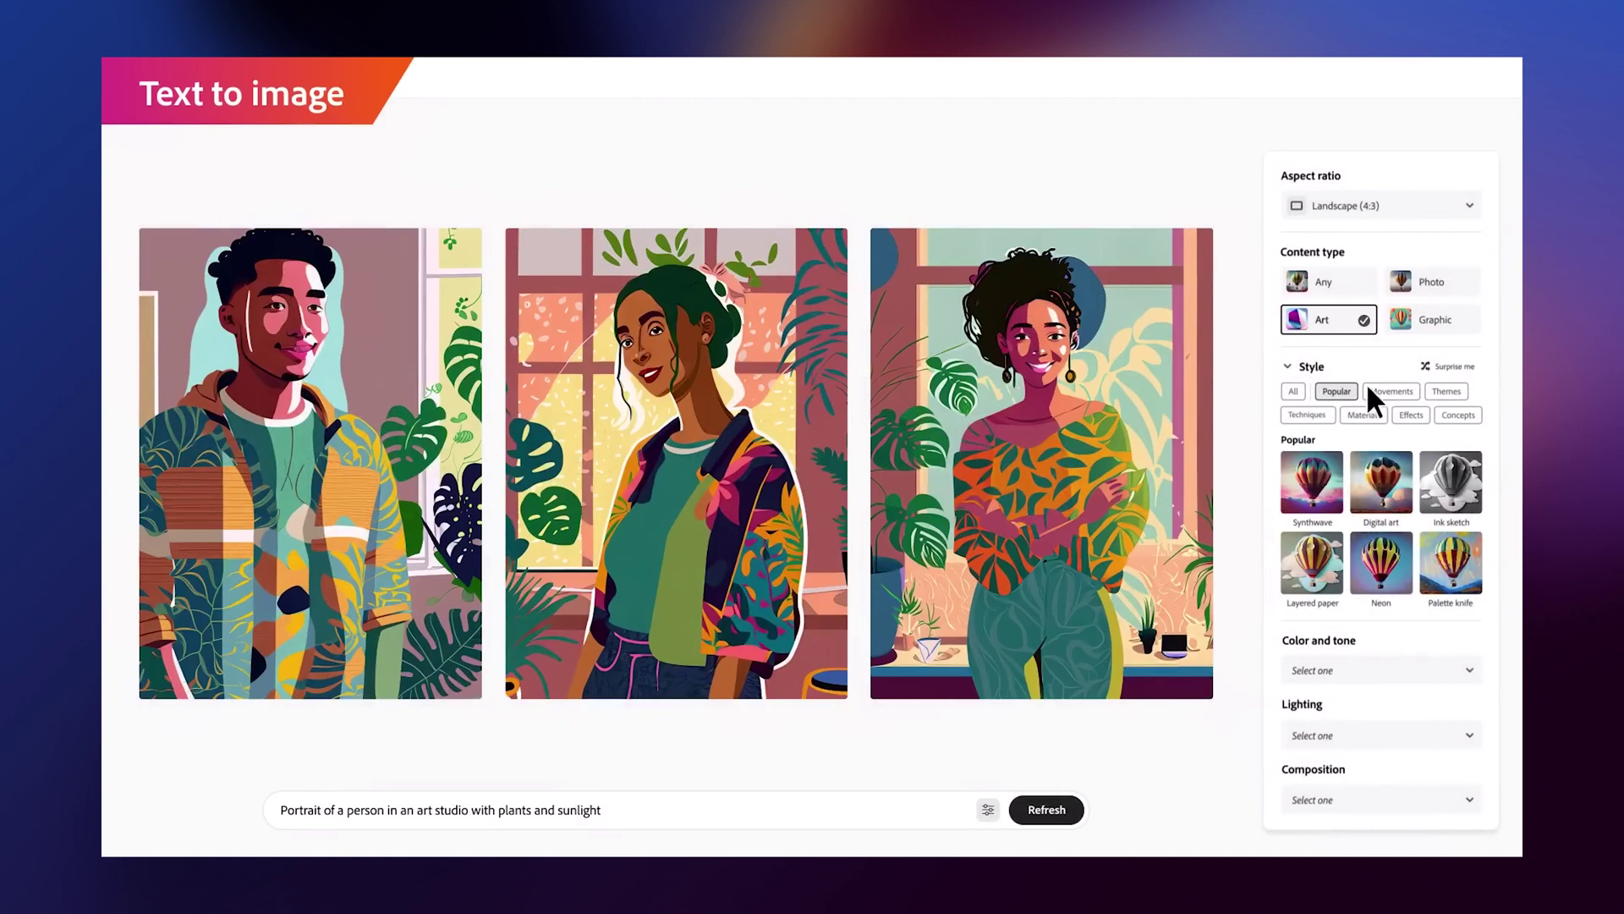
click(1458, 495)
click(1453, 281)
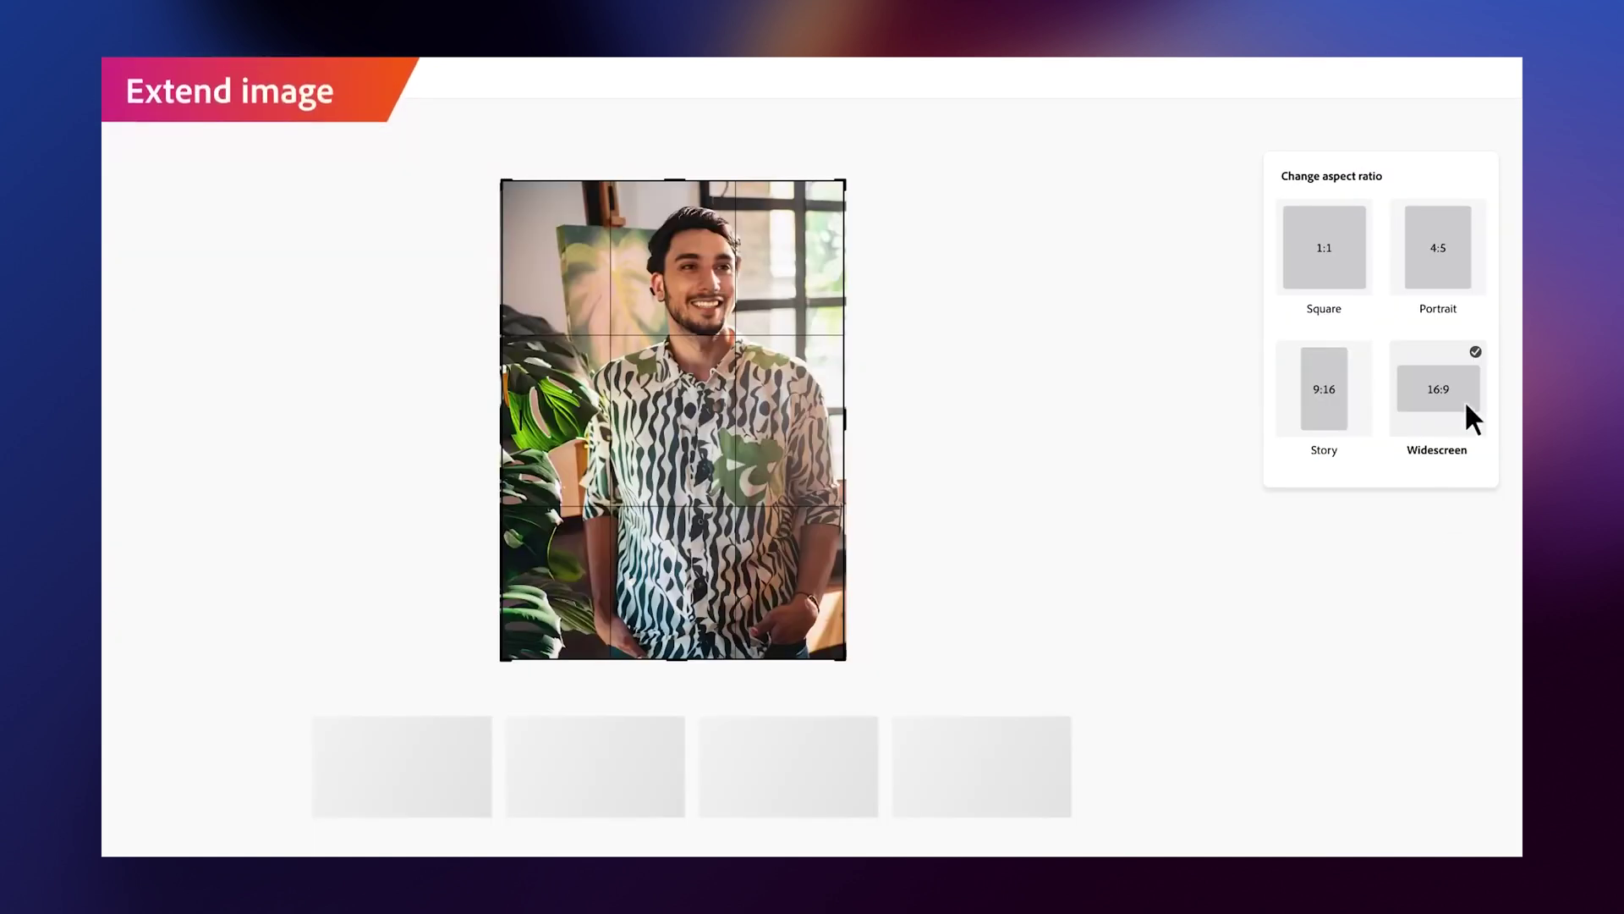
click(1465, 399)
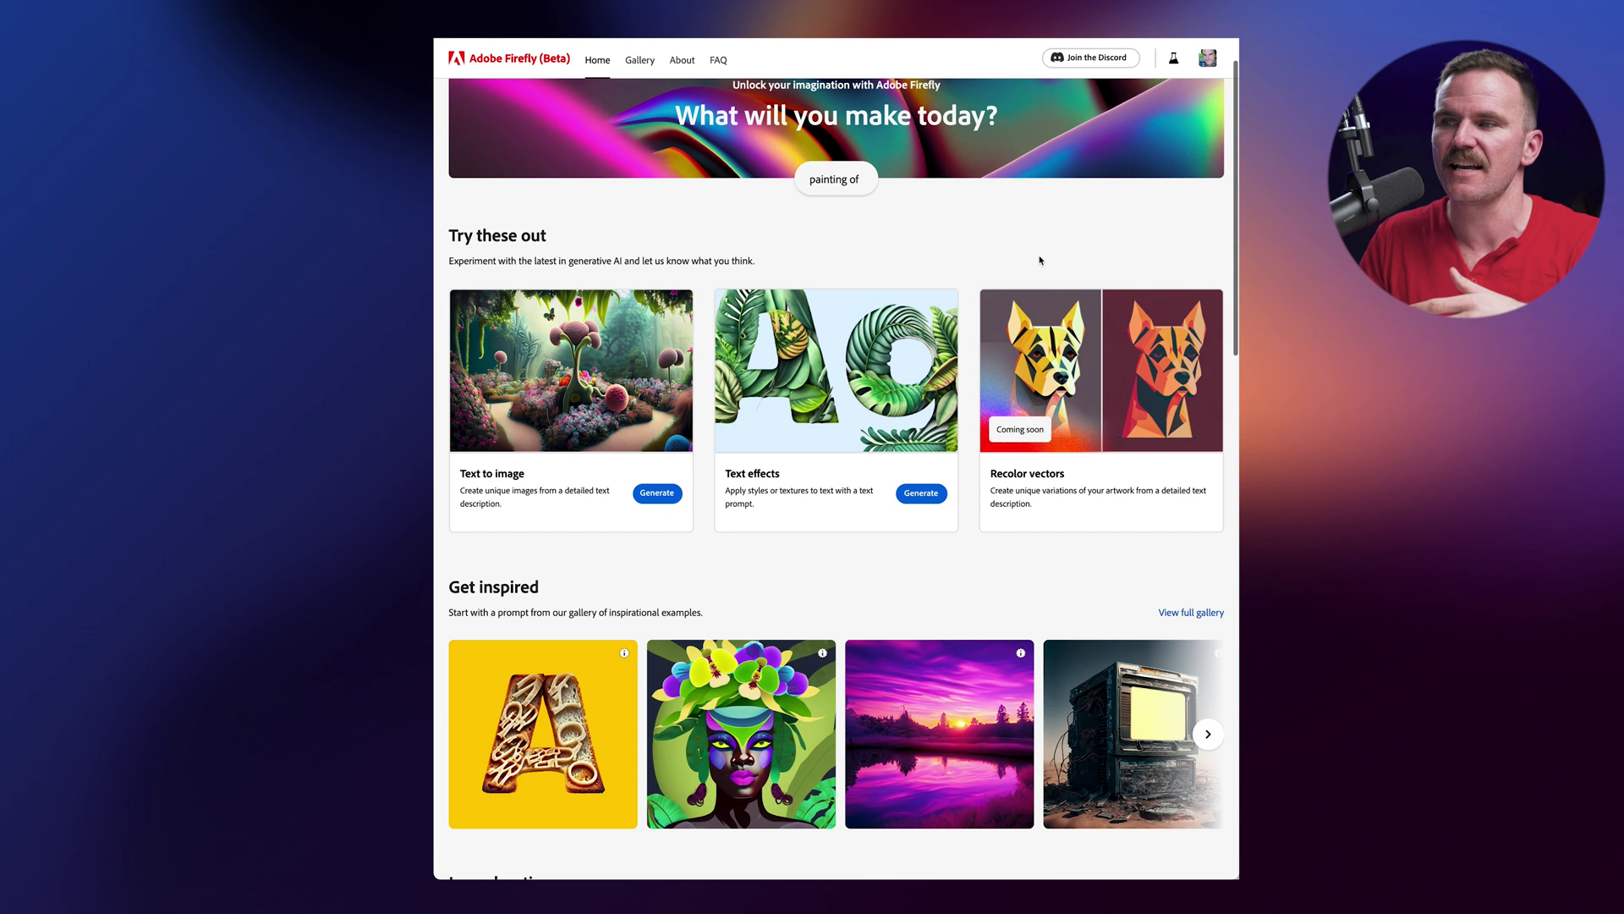
scroll(1040, 254, down, 1)
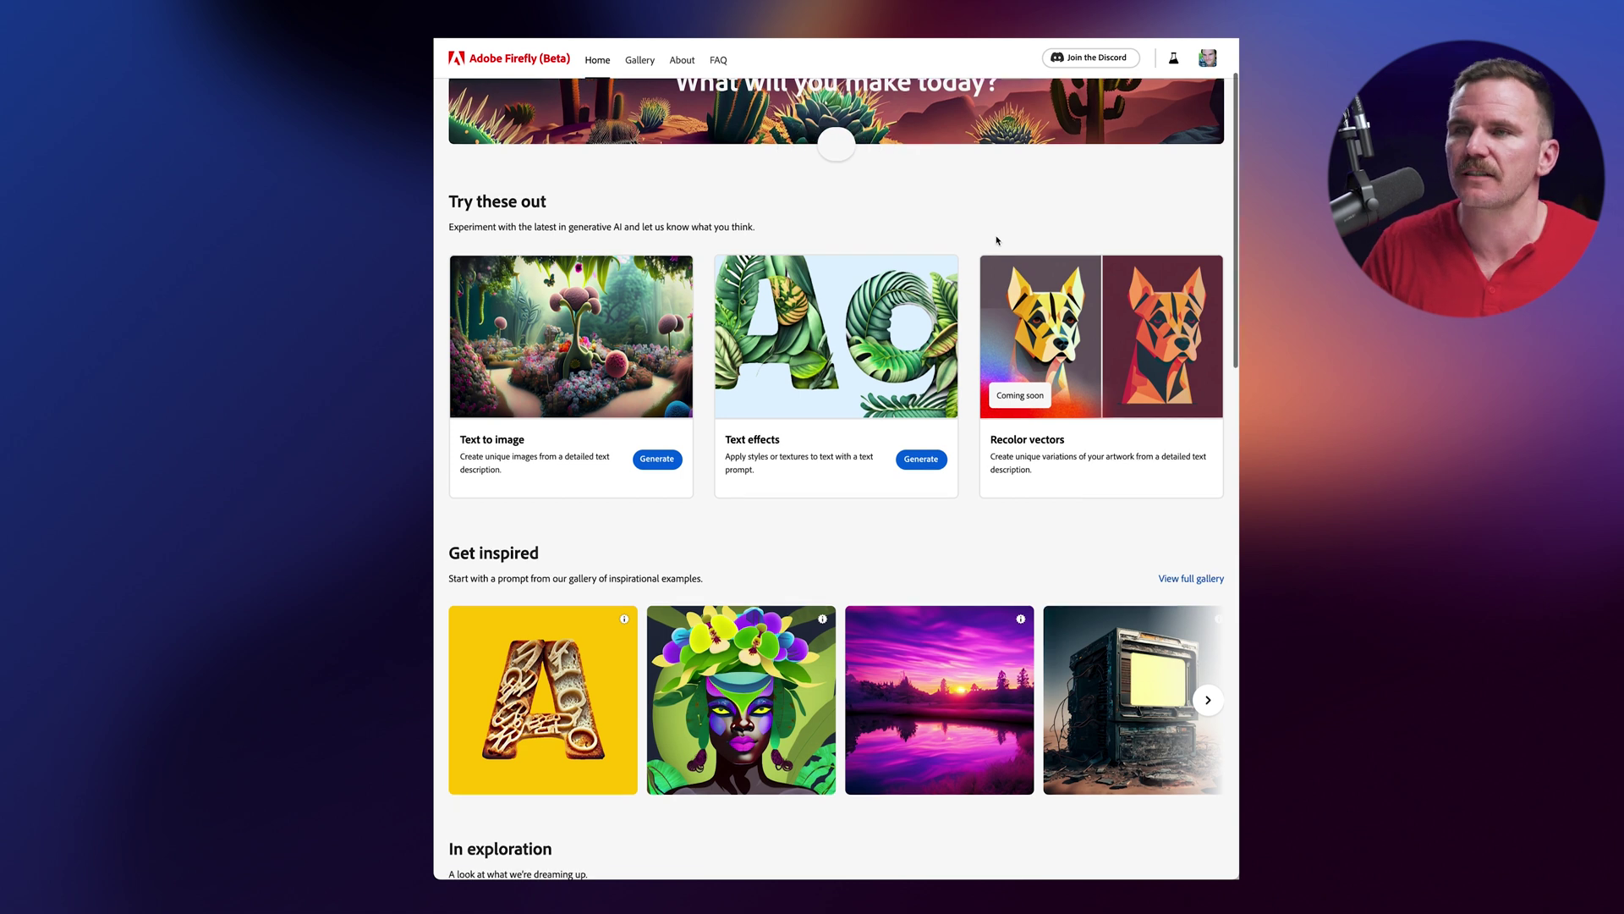
scroll(505, 446, down, 1)
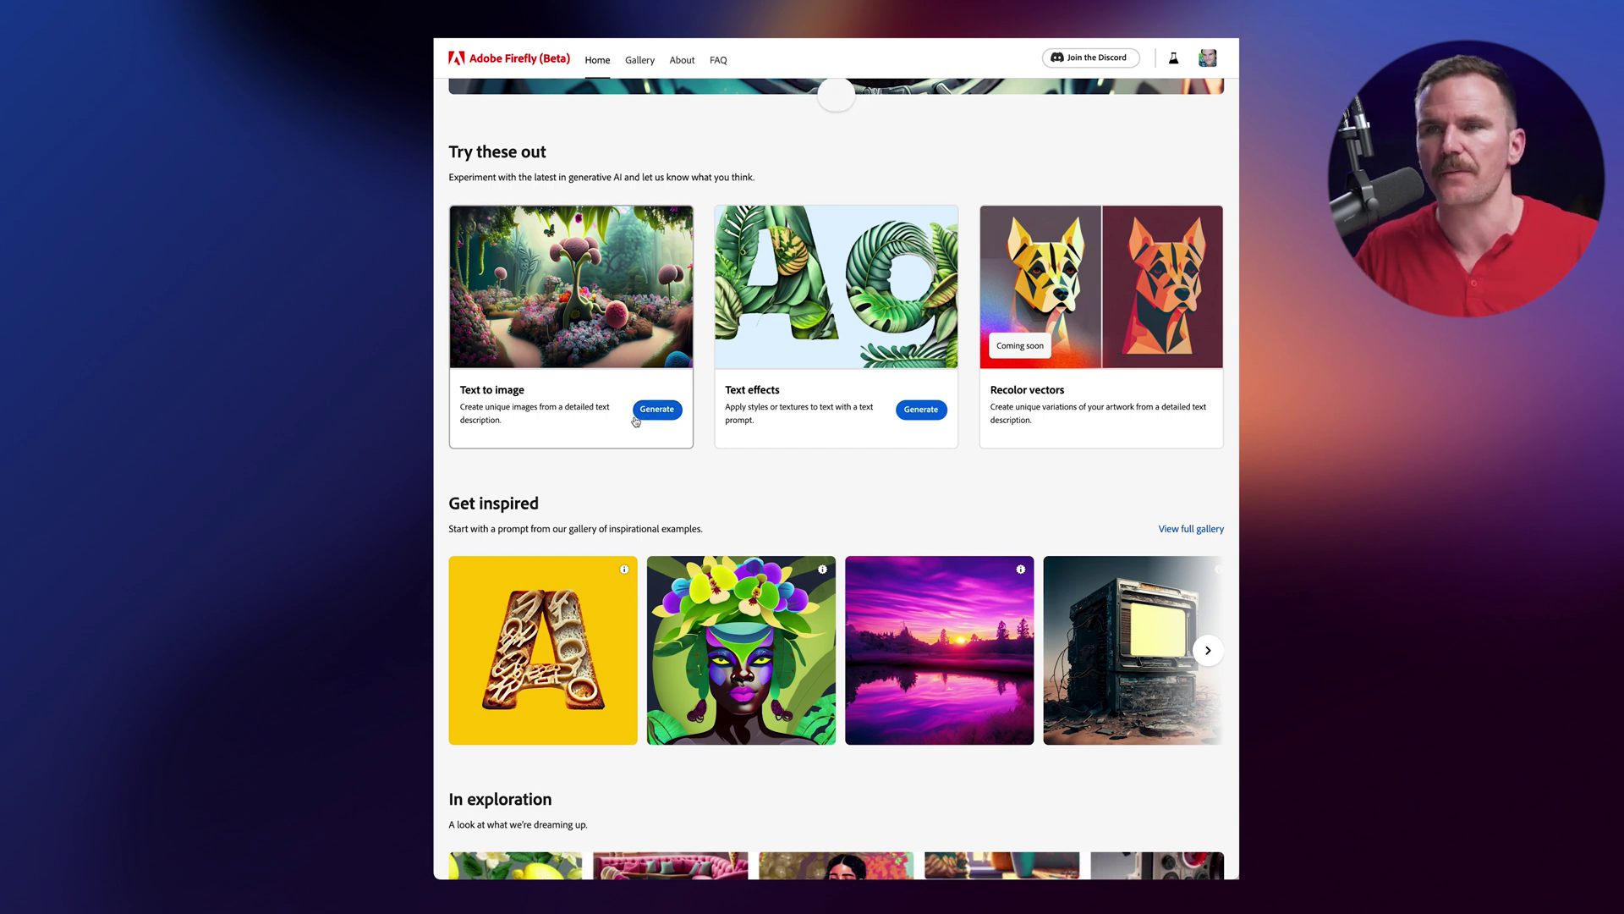
scroll(627, 406, down, 1)
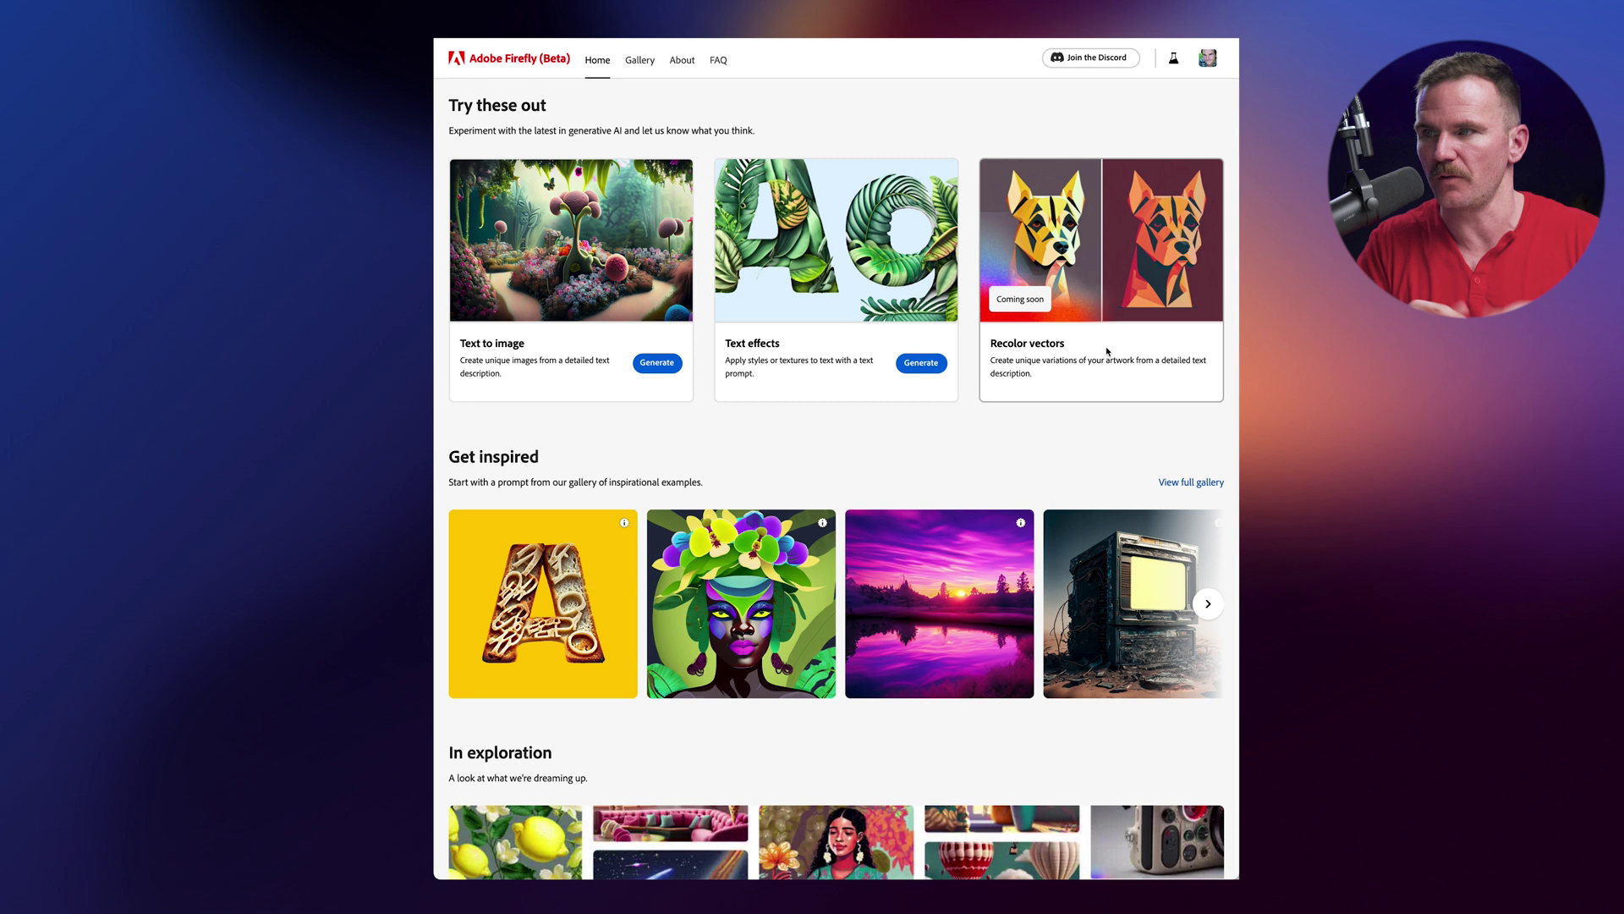
scroll(1093, 348, down, 3)
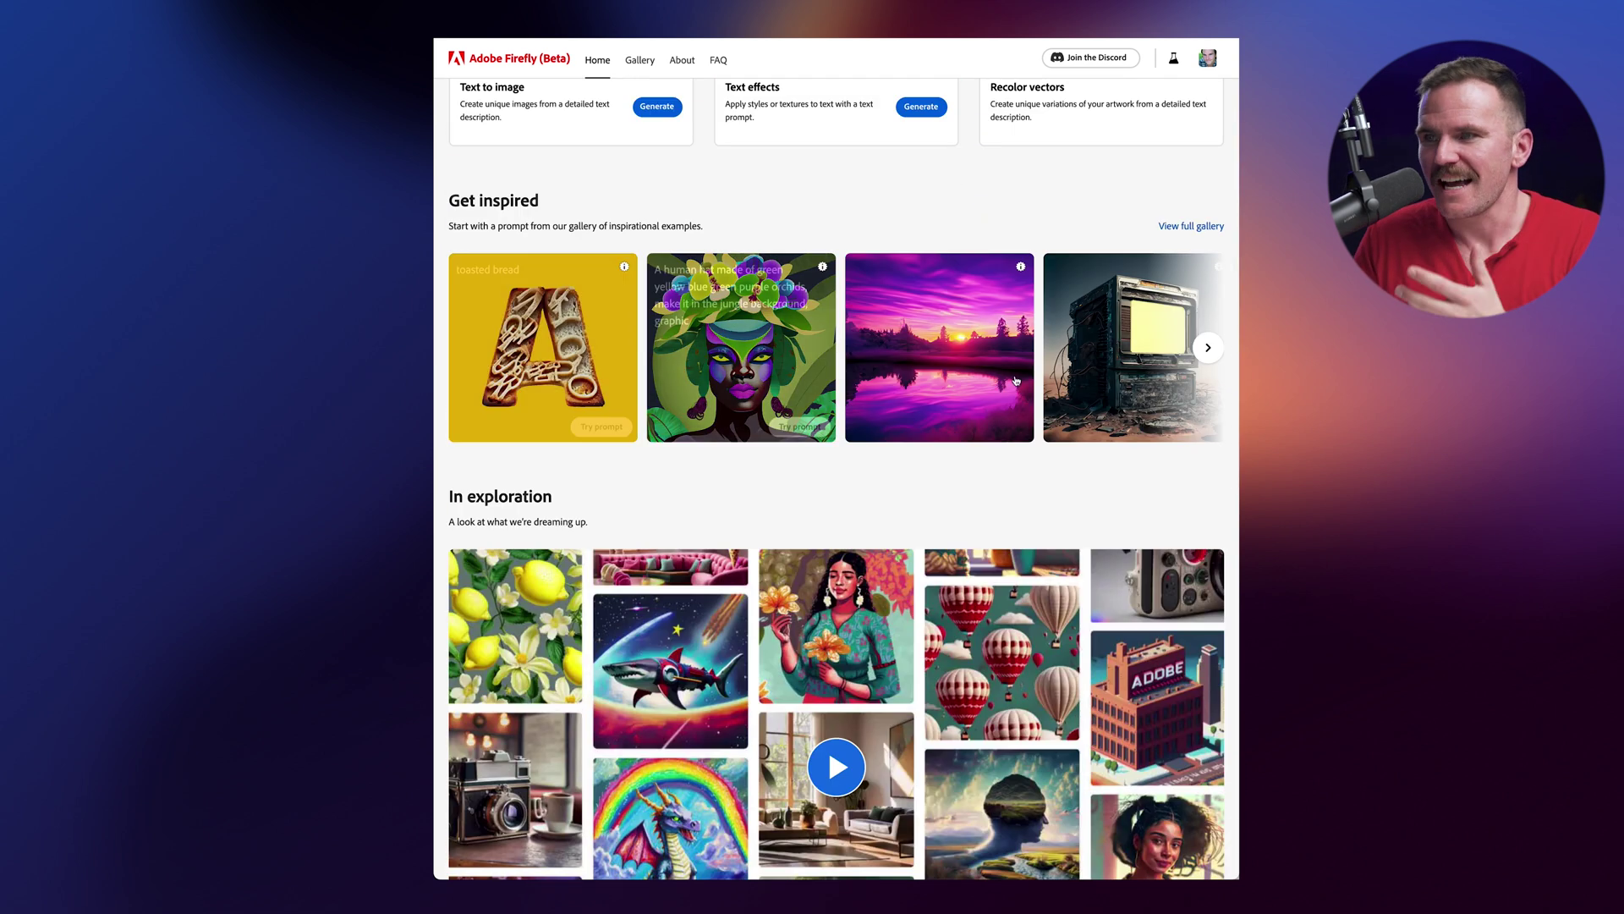
scroll(846, 406, up, 3)
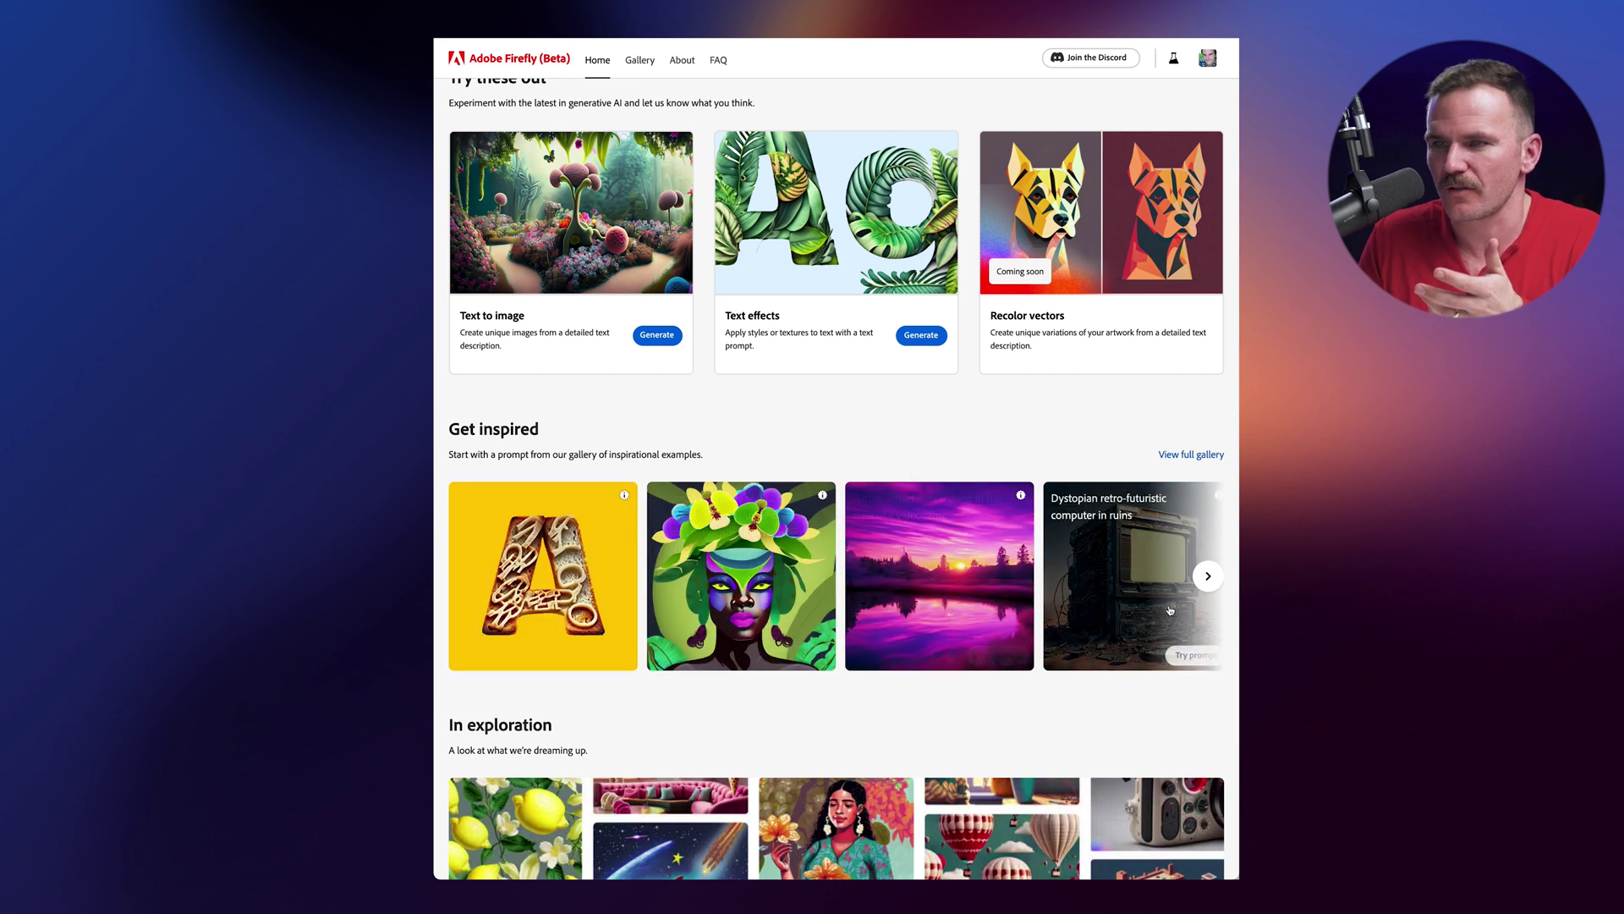
scroll(1157, 606, down, 2)
scroll(1157, 606, down, 7)
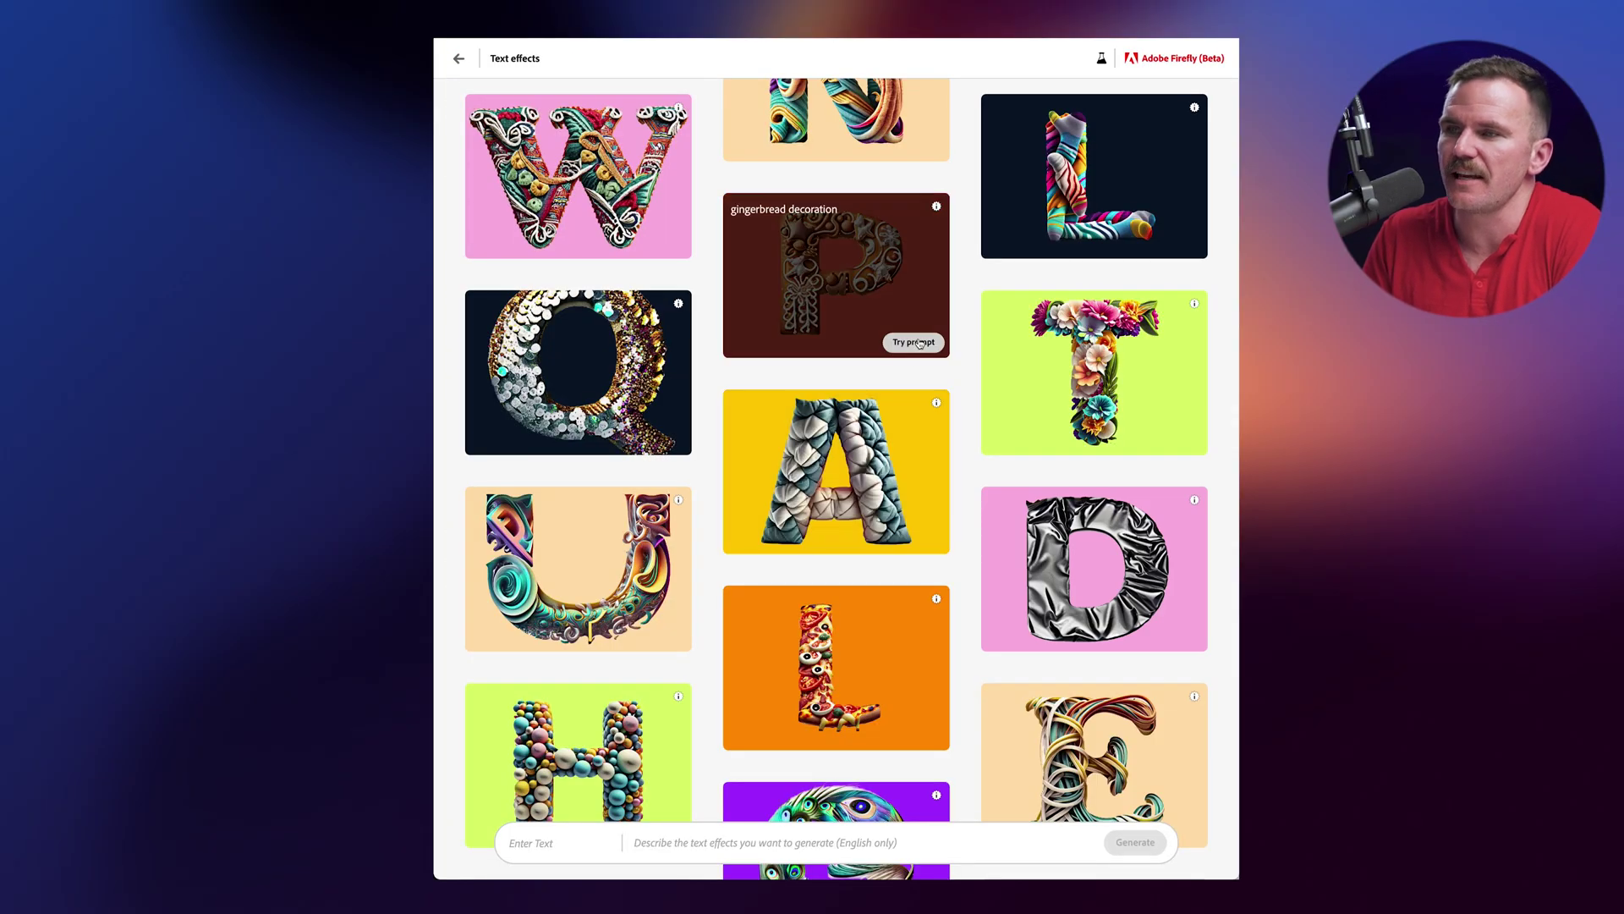
scroll(922, 440, down, 3)
scroll(911, 433, down, 4)
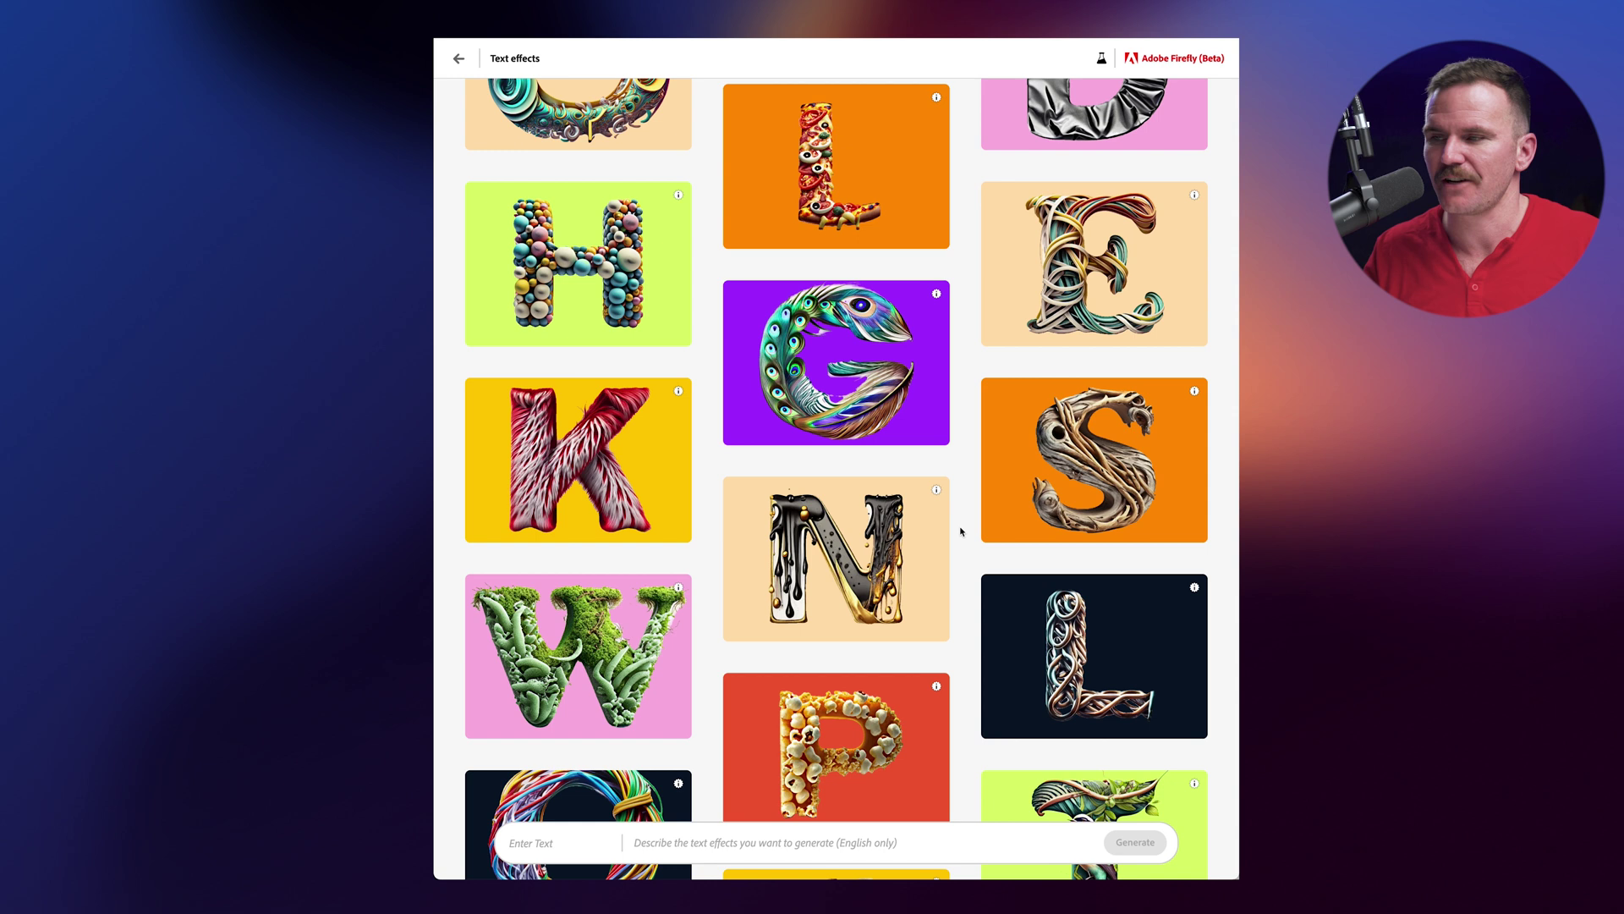
mouse_move(1167, 475)
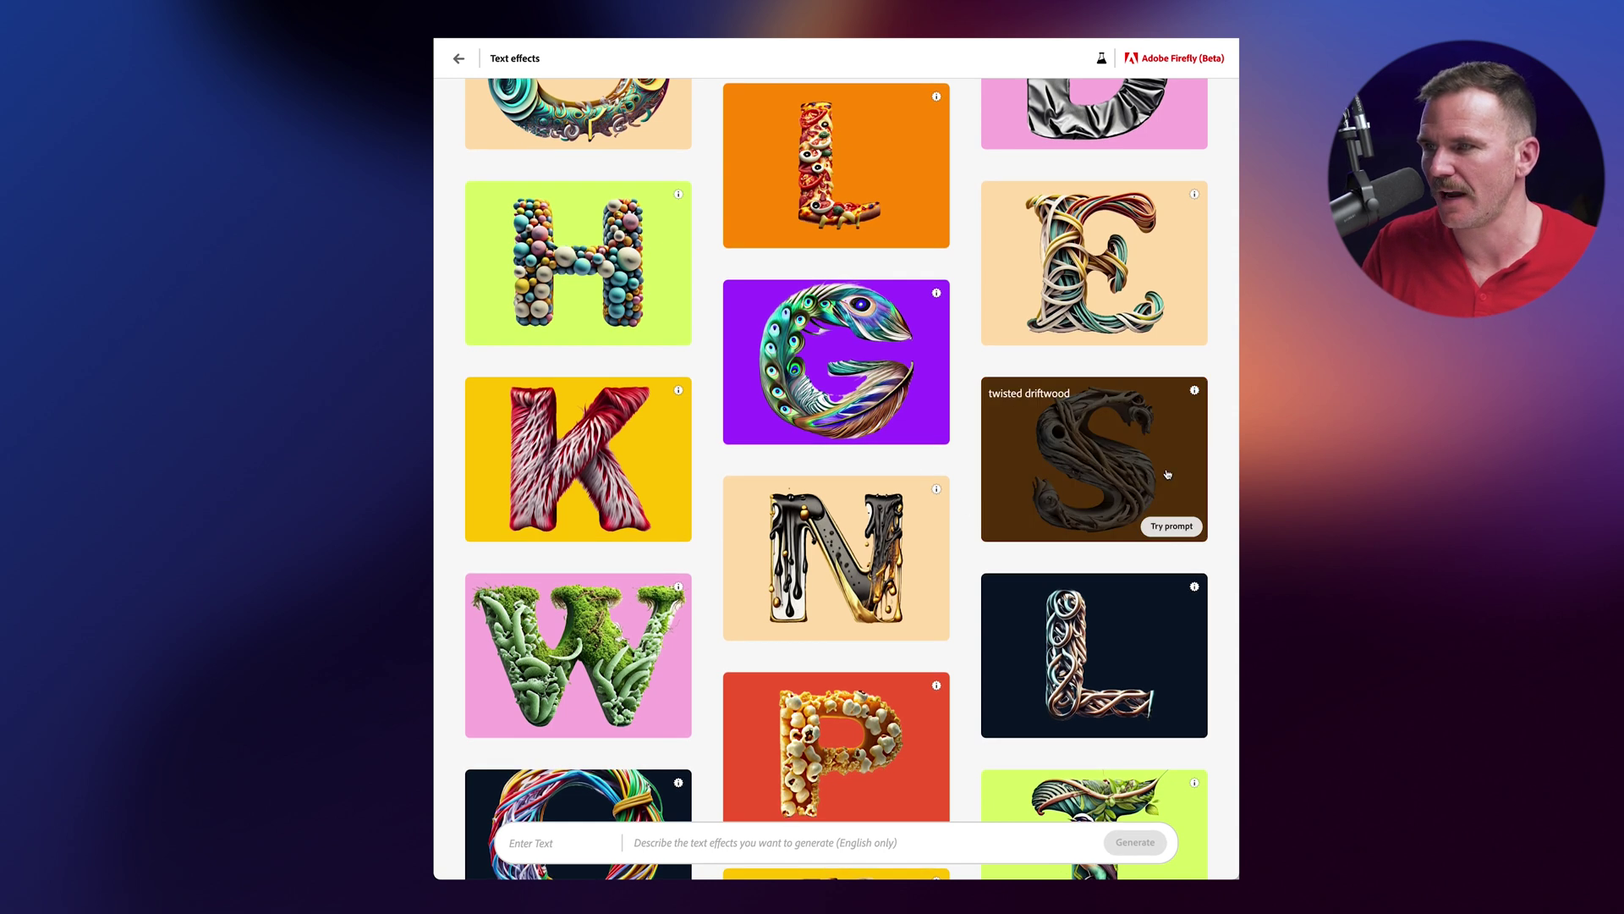
mouse_move(1123, 287)
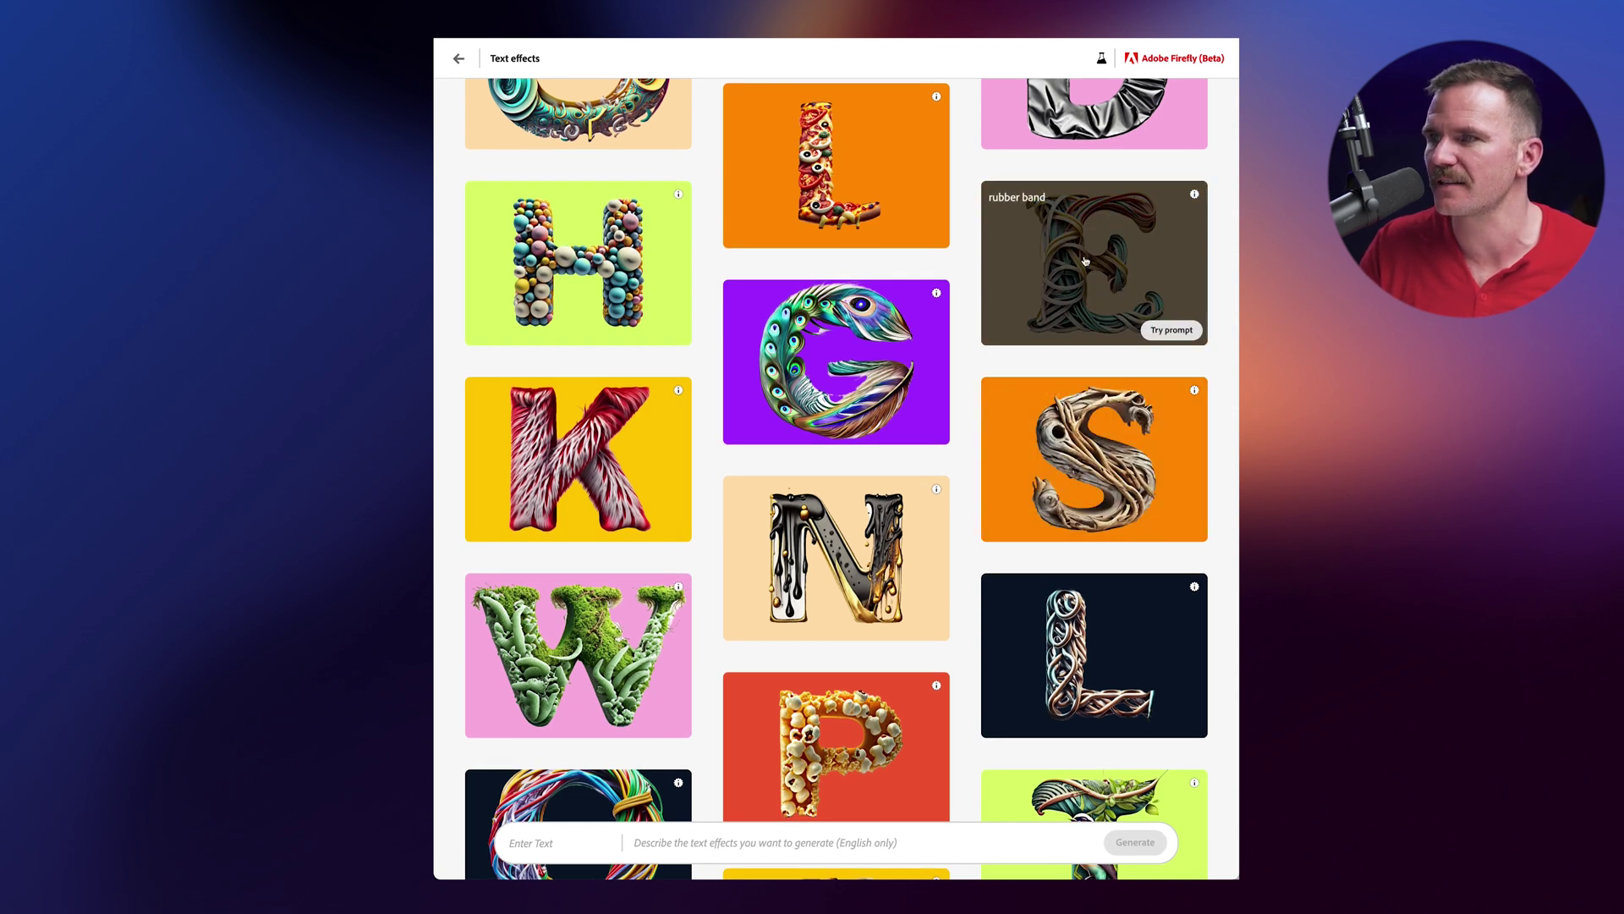
mouse_move(858, 359)
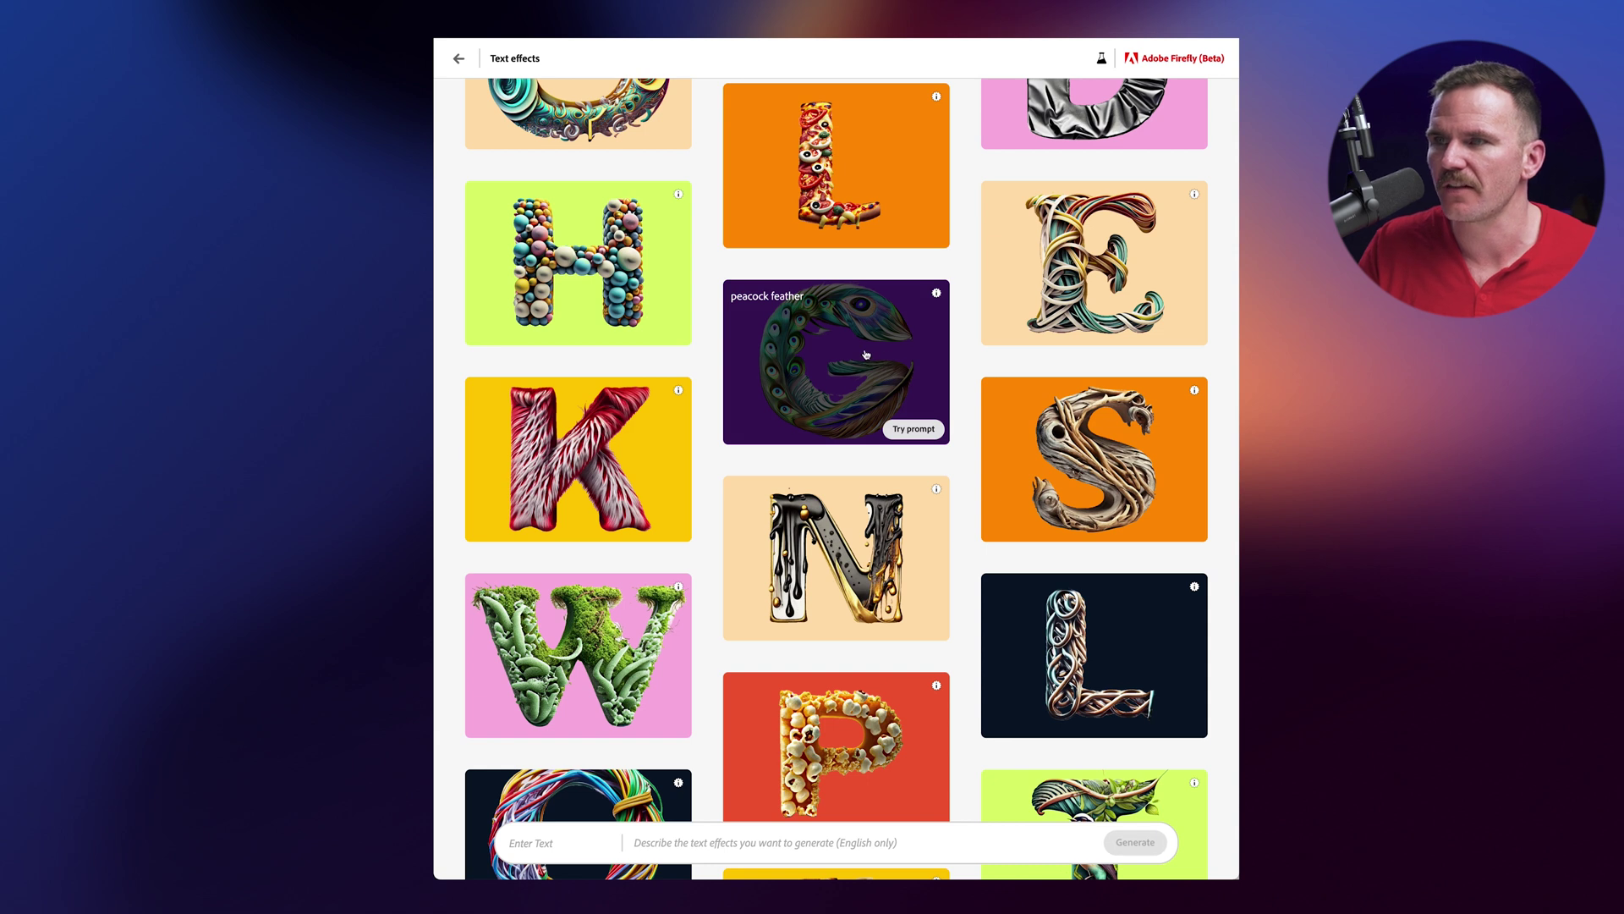
scroll(866, 354, up, 2)
scroll(966, 340, up, 2)
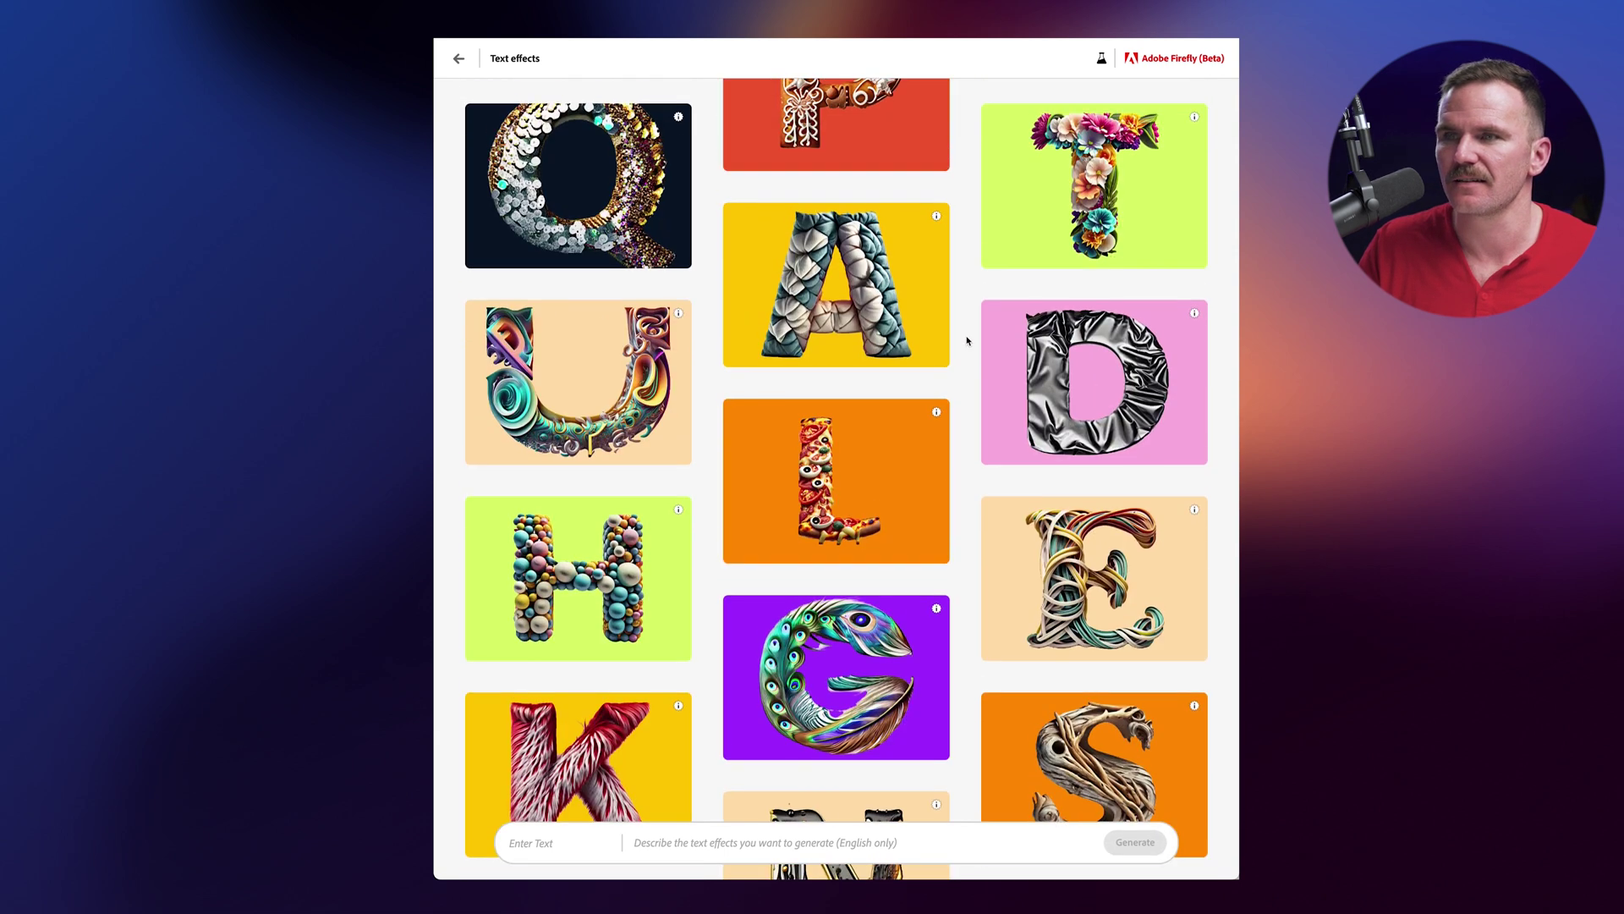
scroll(967, 340, up, 2)
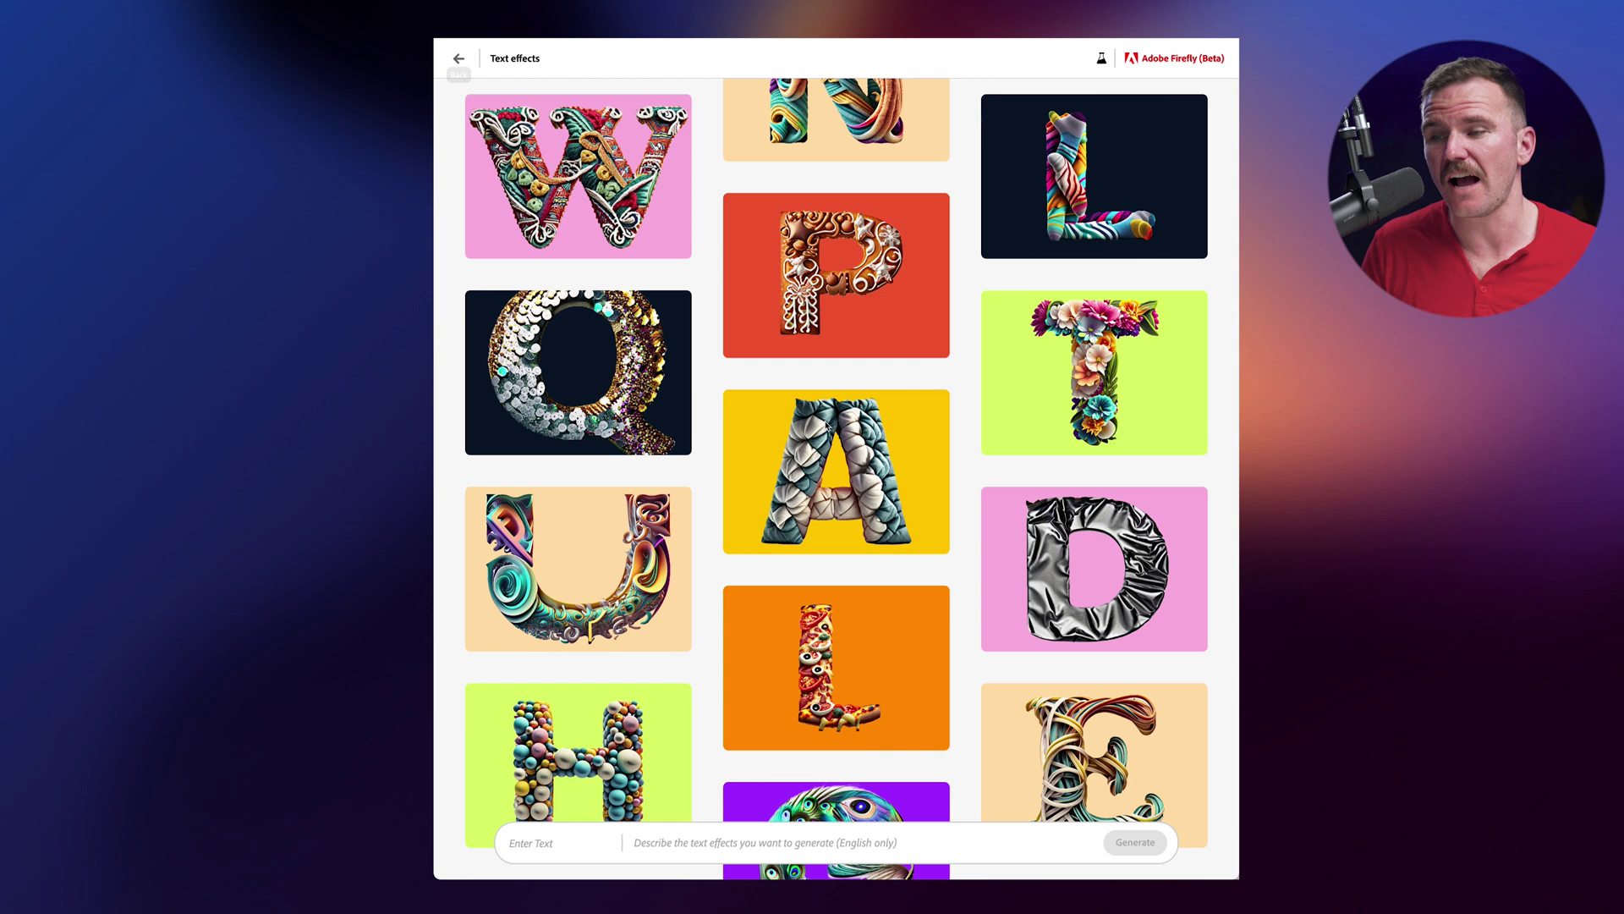
click(556, 841)
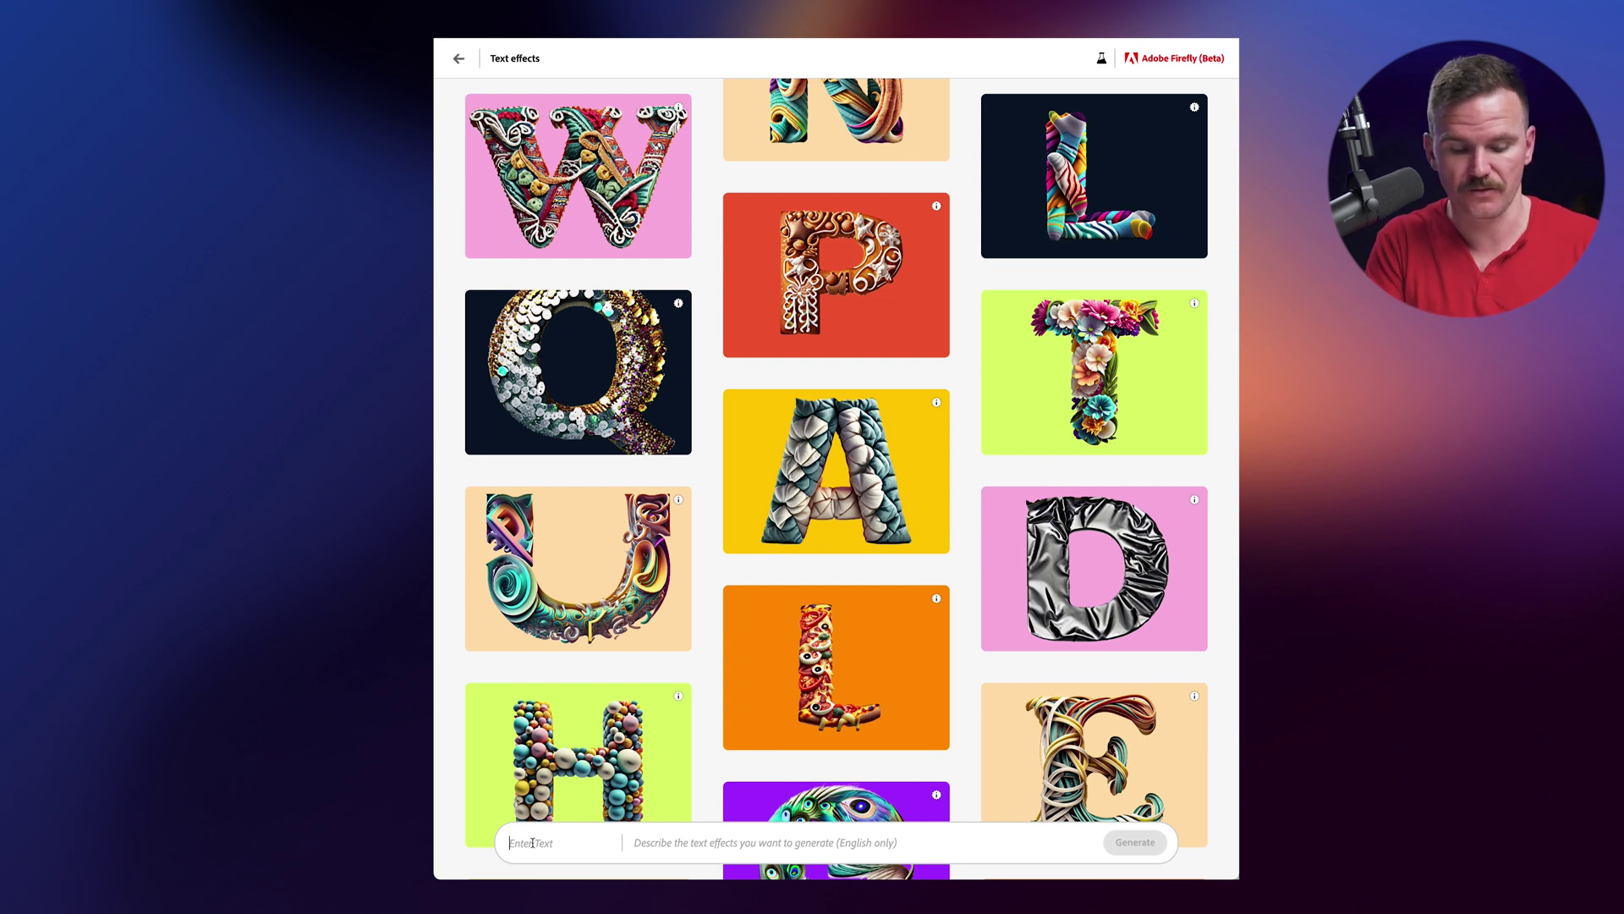
Step: Generate 'Tony' lettering made of pastrami meat, reuben sandwich, deli meat, cheese, pickles and bread
text(Tony)
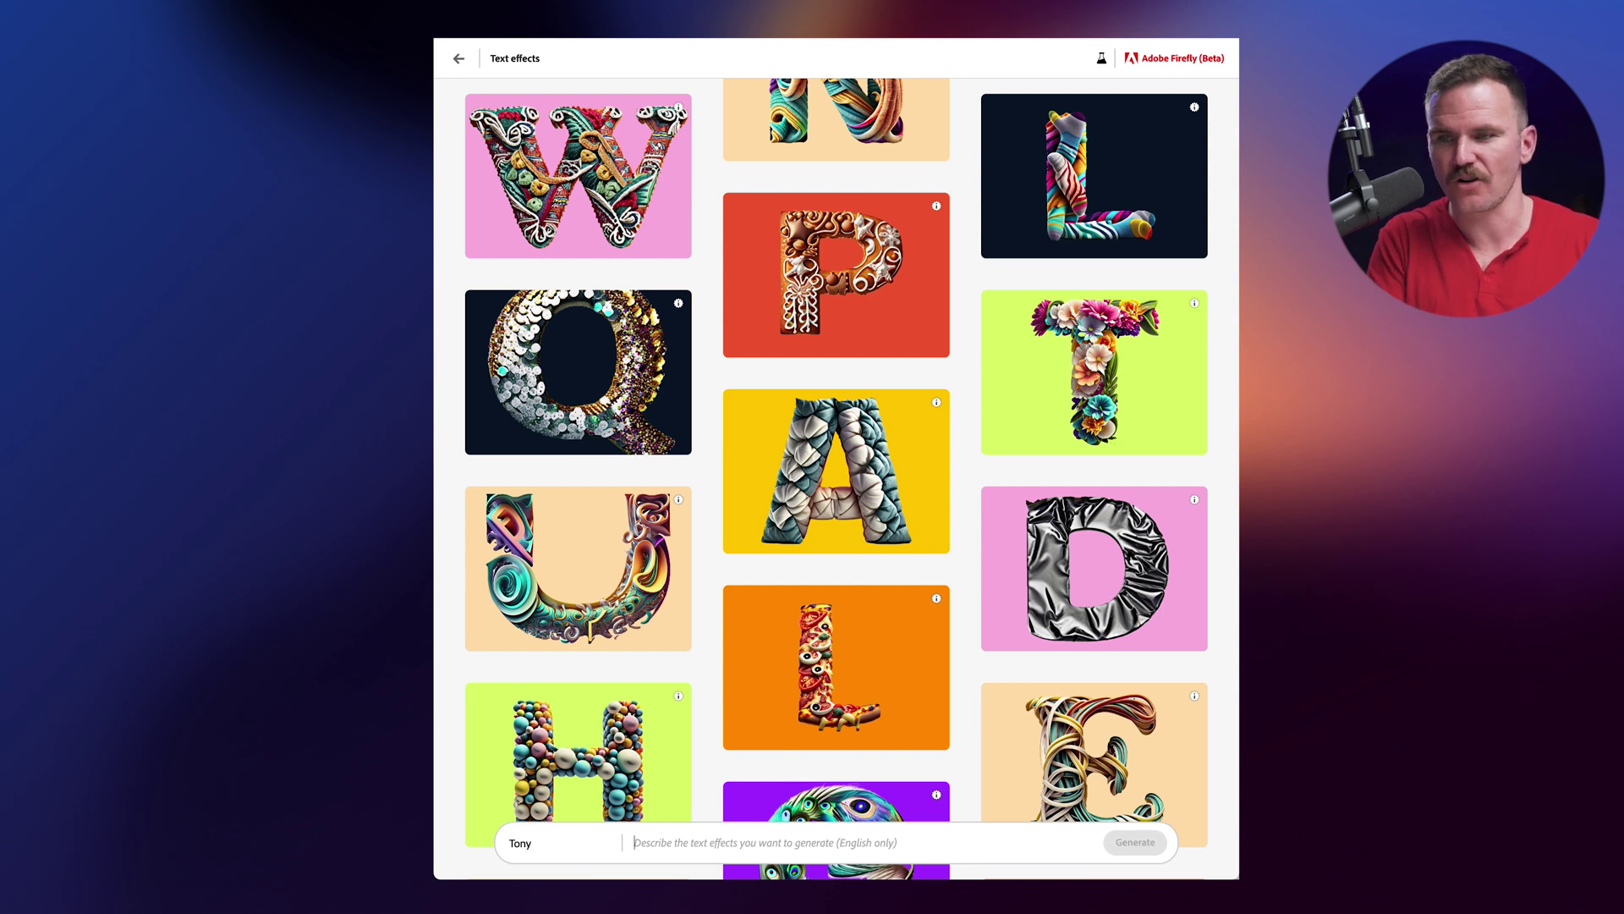
text(Past)
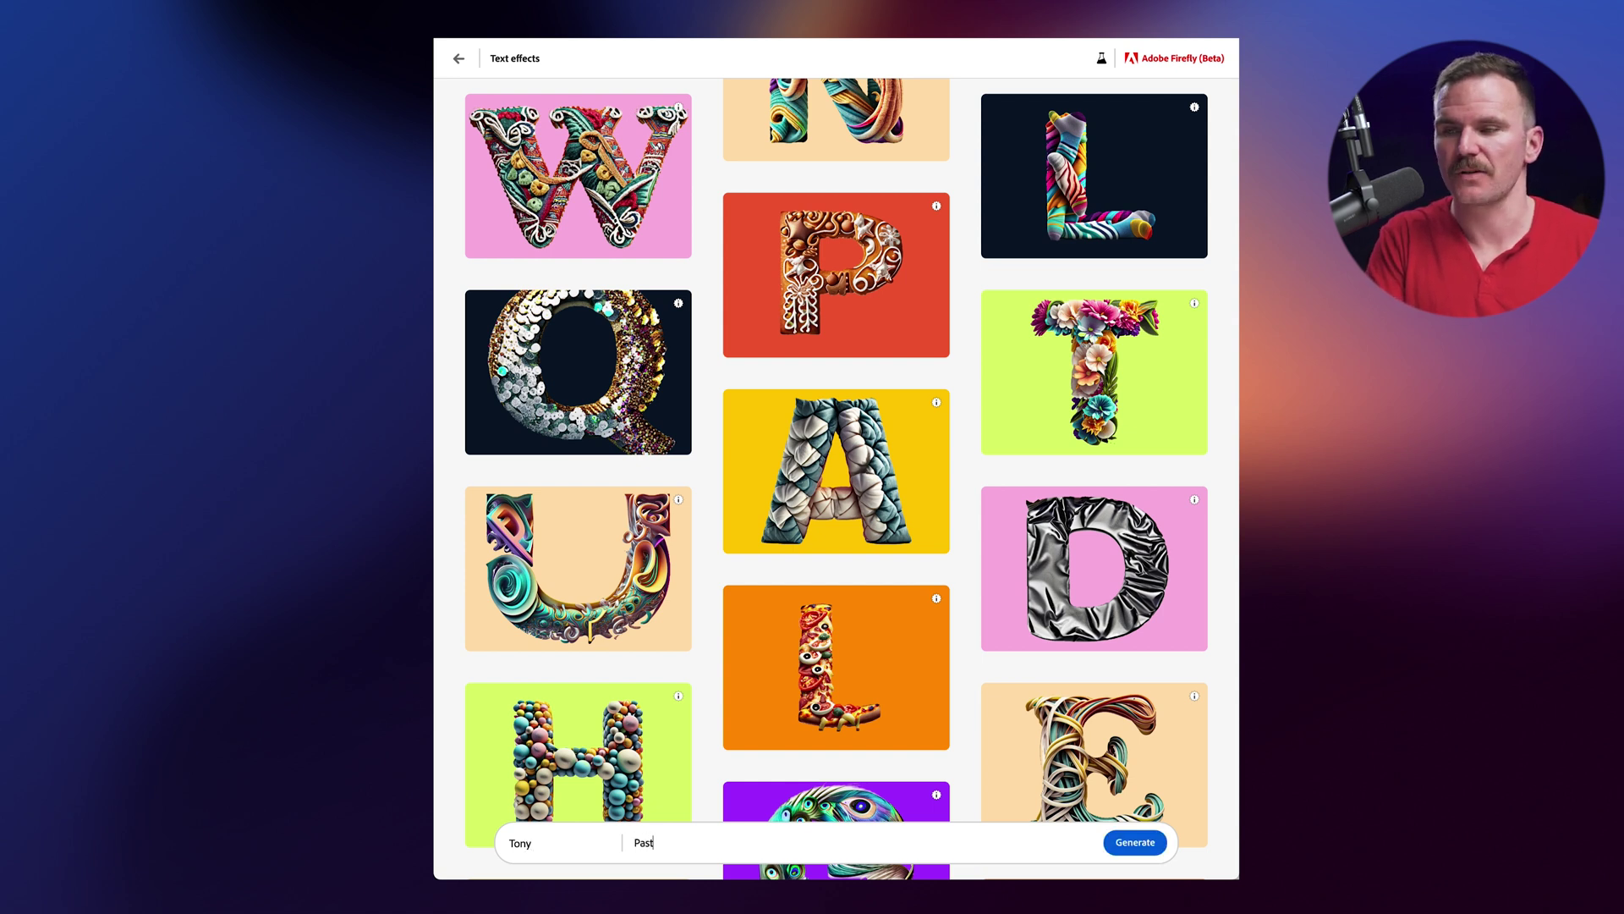
text(rami meat, reu)
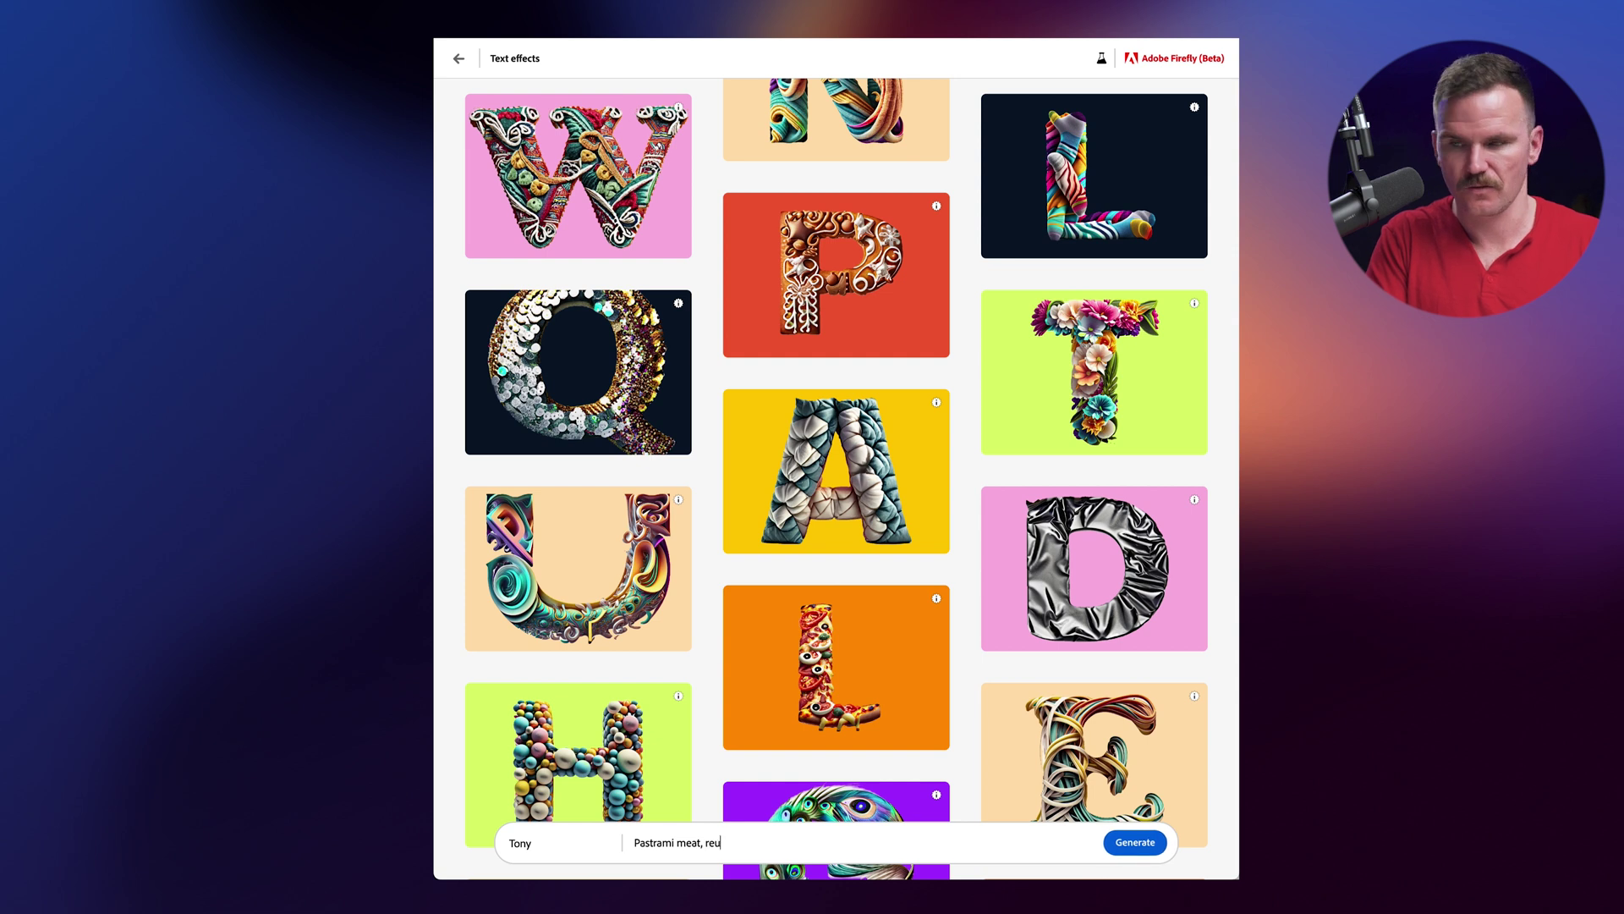
text(ben sandwich, )
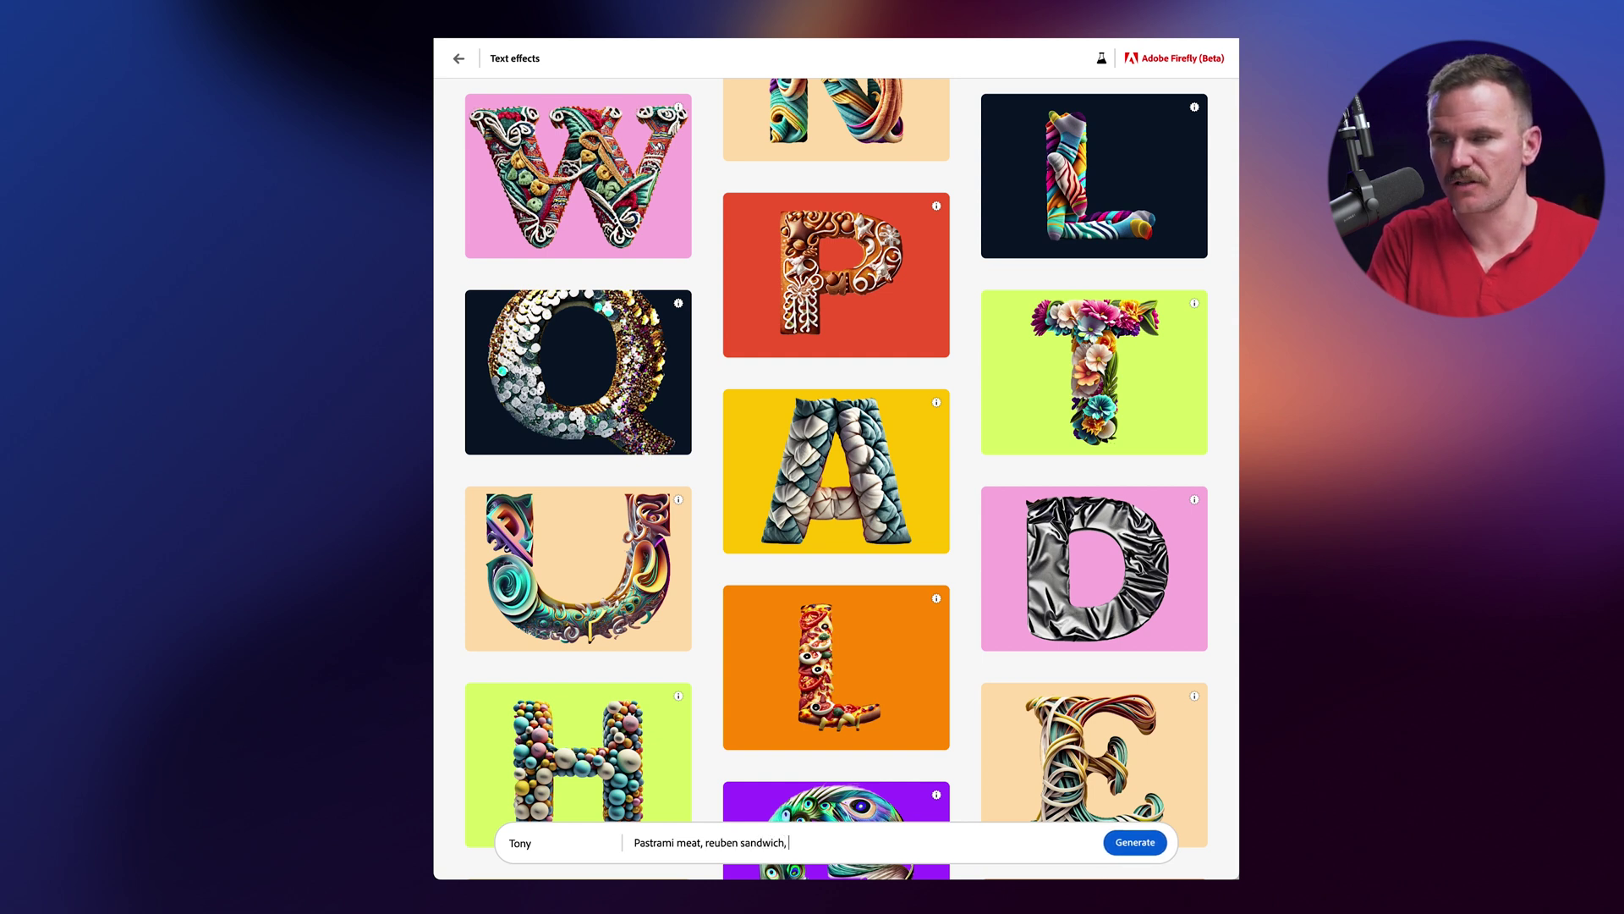
text(deli meat, )
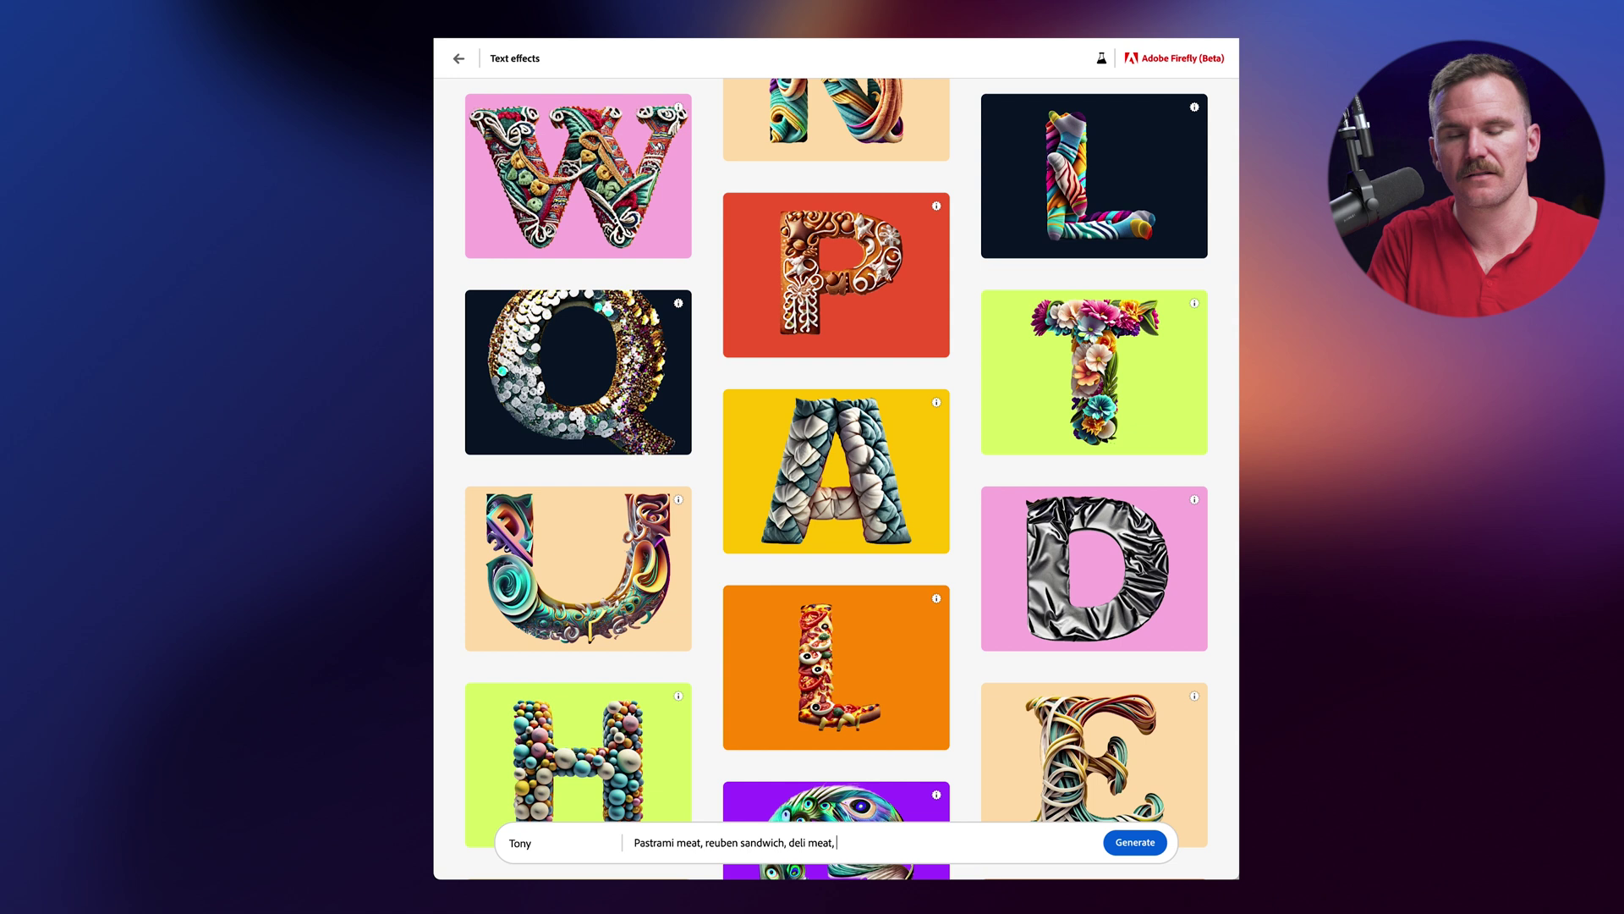
text(cheese, pickles)
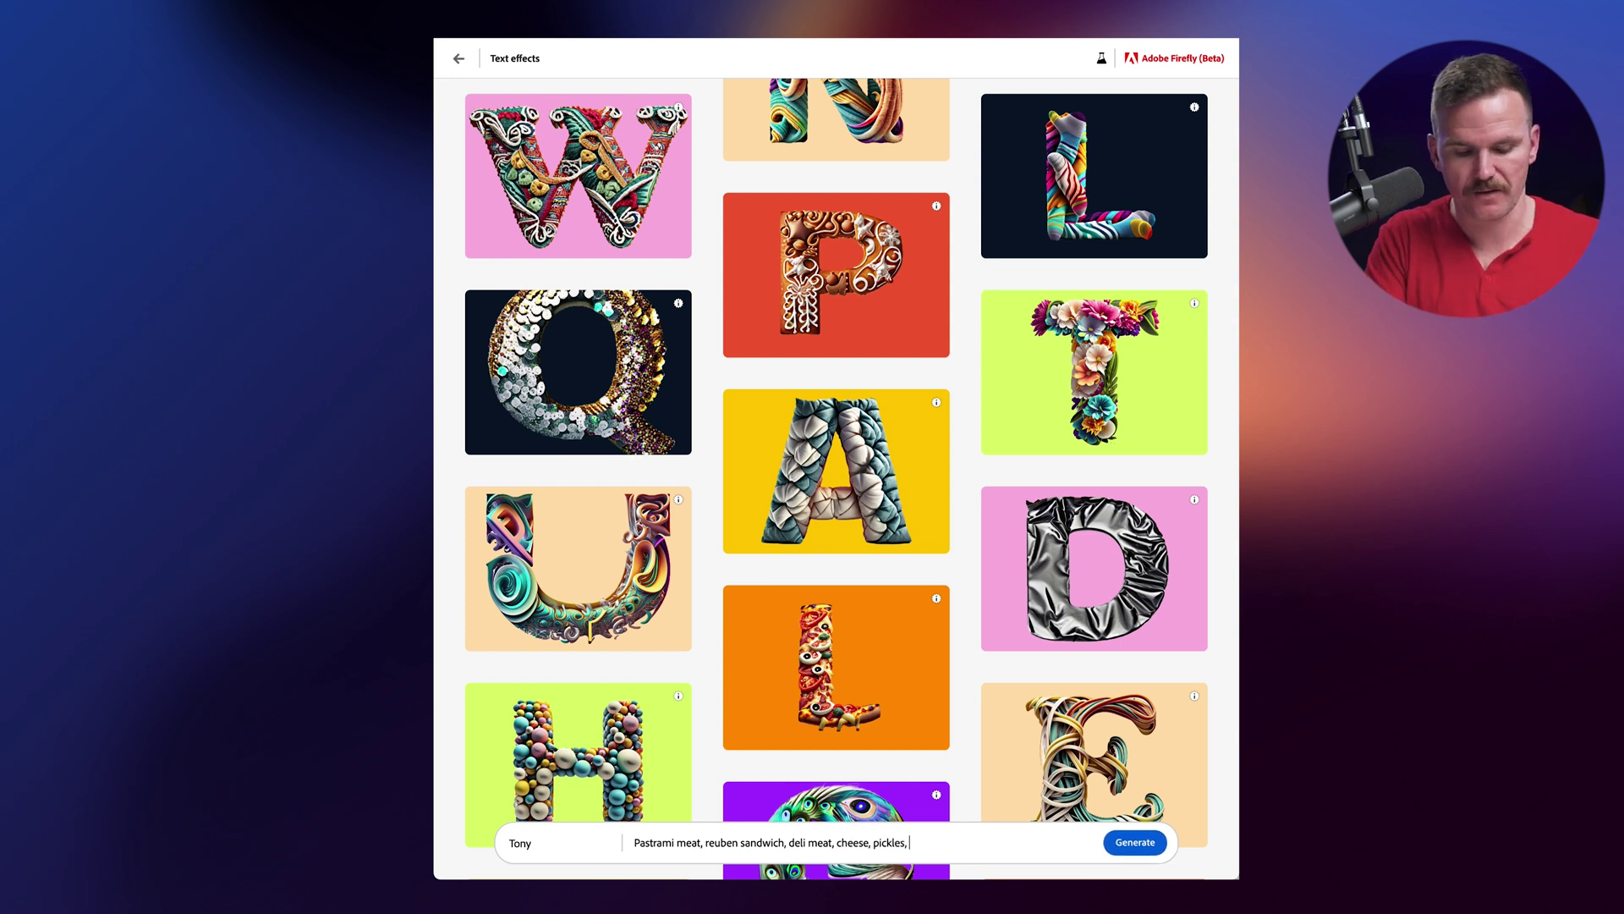
text(, bread)
click(1125, 843)
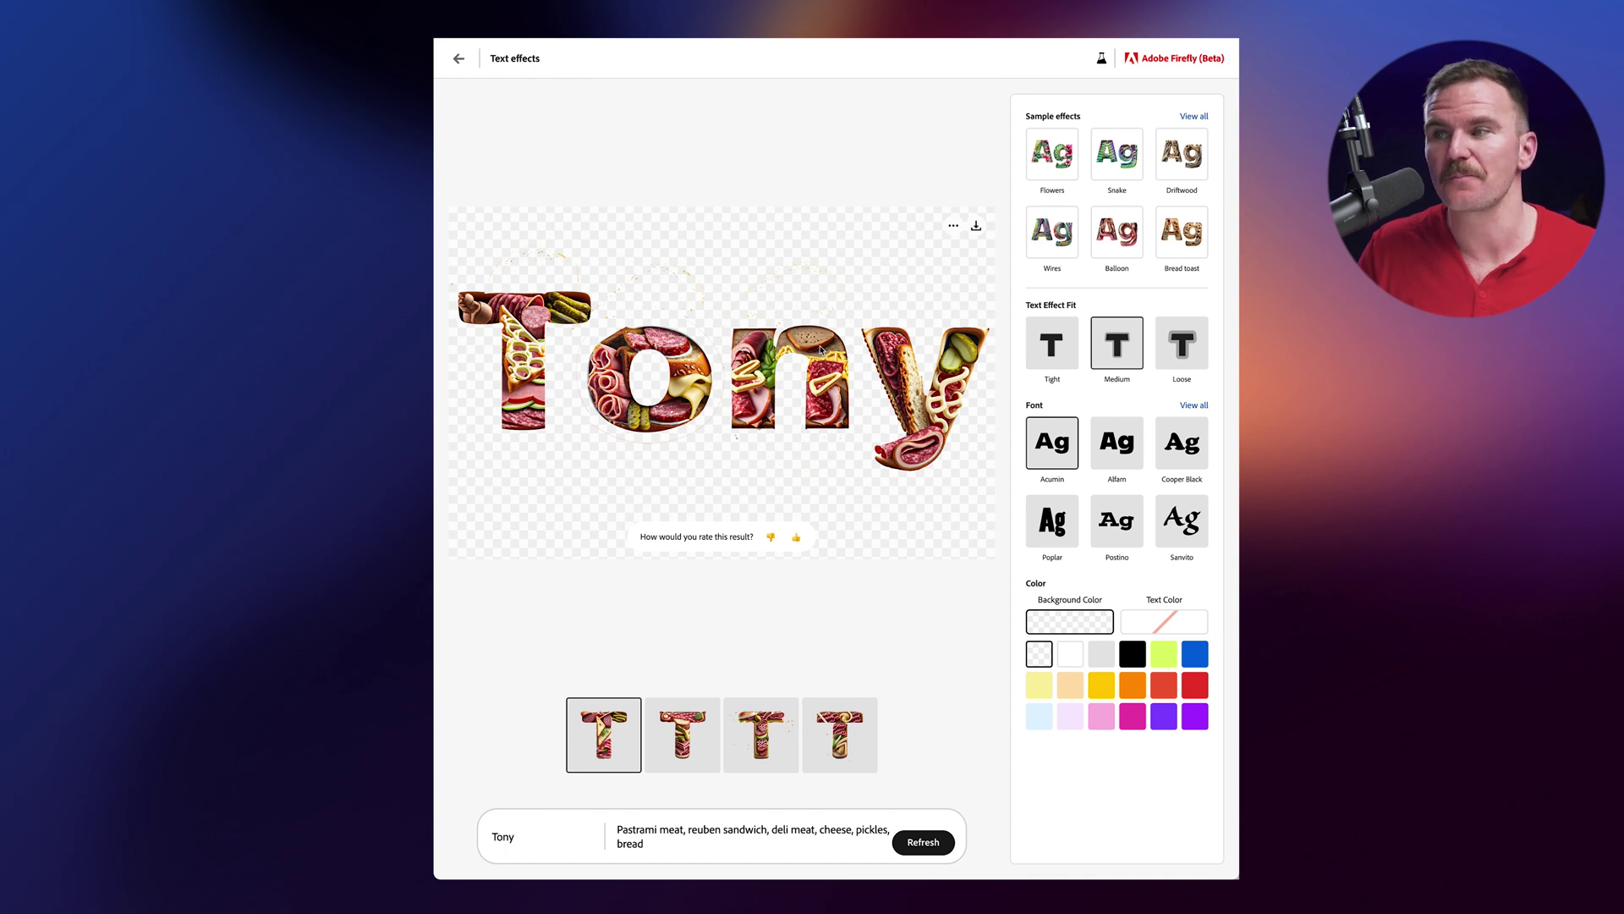
Step: Pick the second Tony variation and re-render it with a Loose text effect fit
click(676, 750)
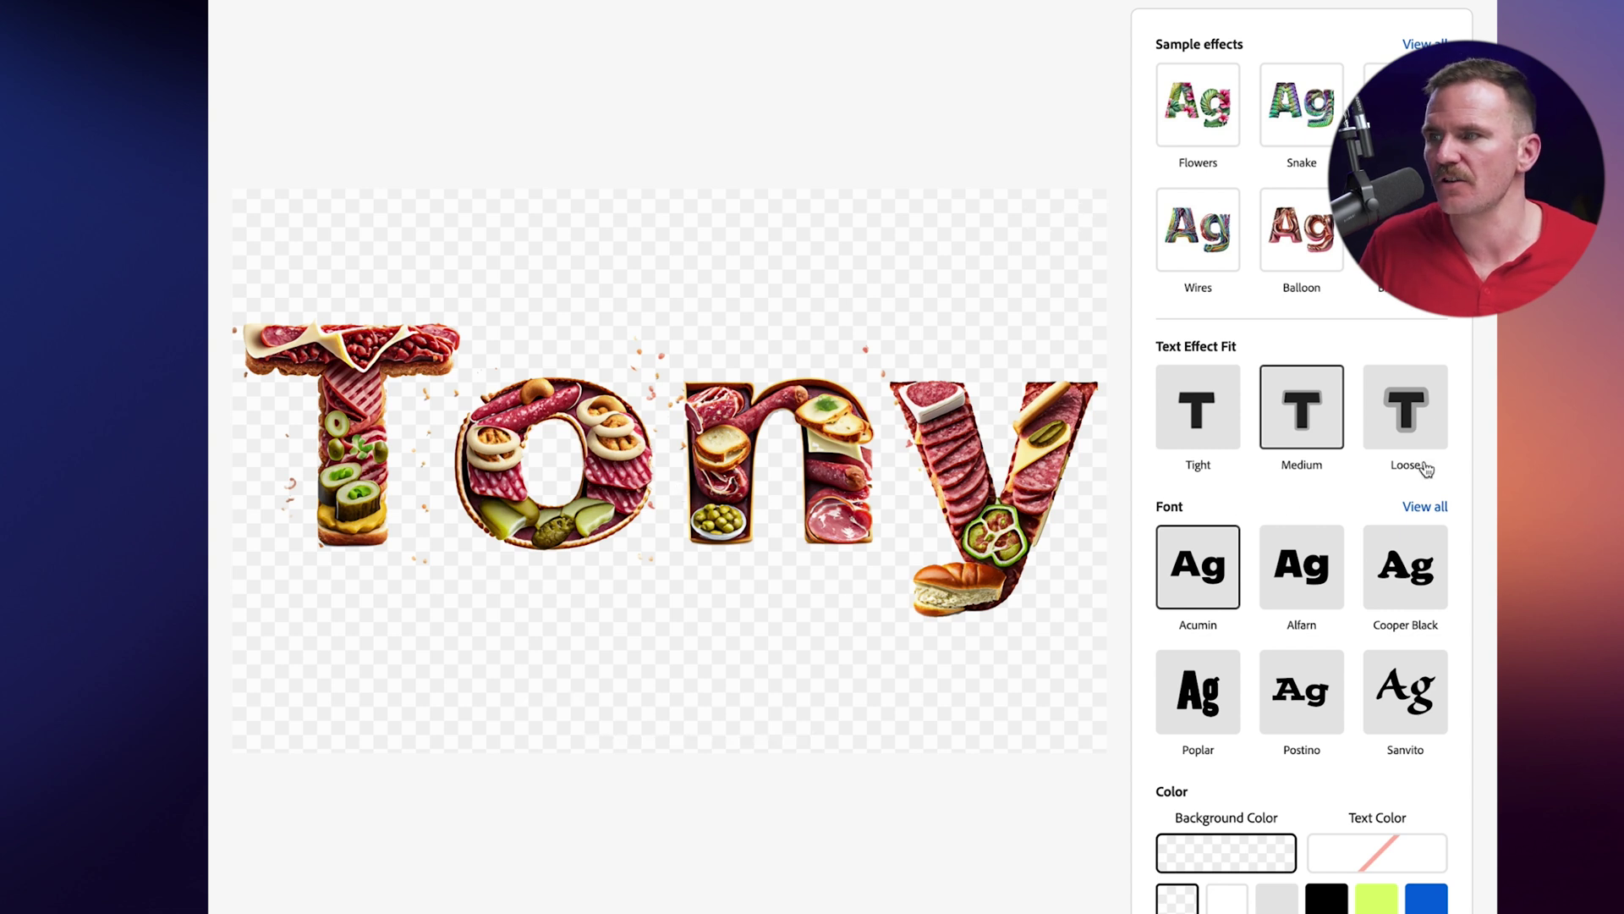
click(1432, 423)
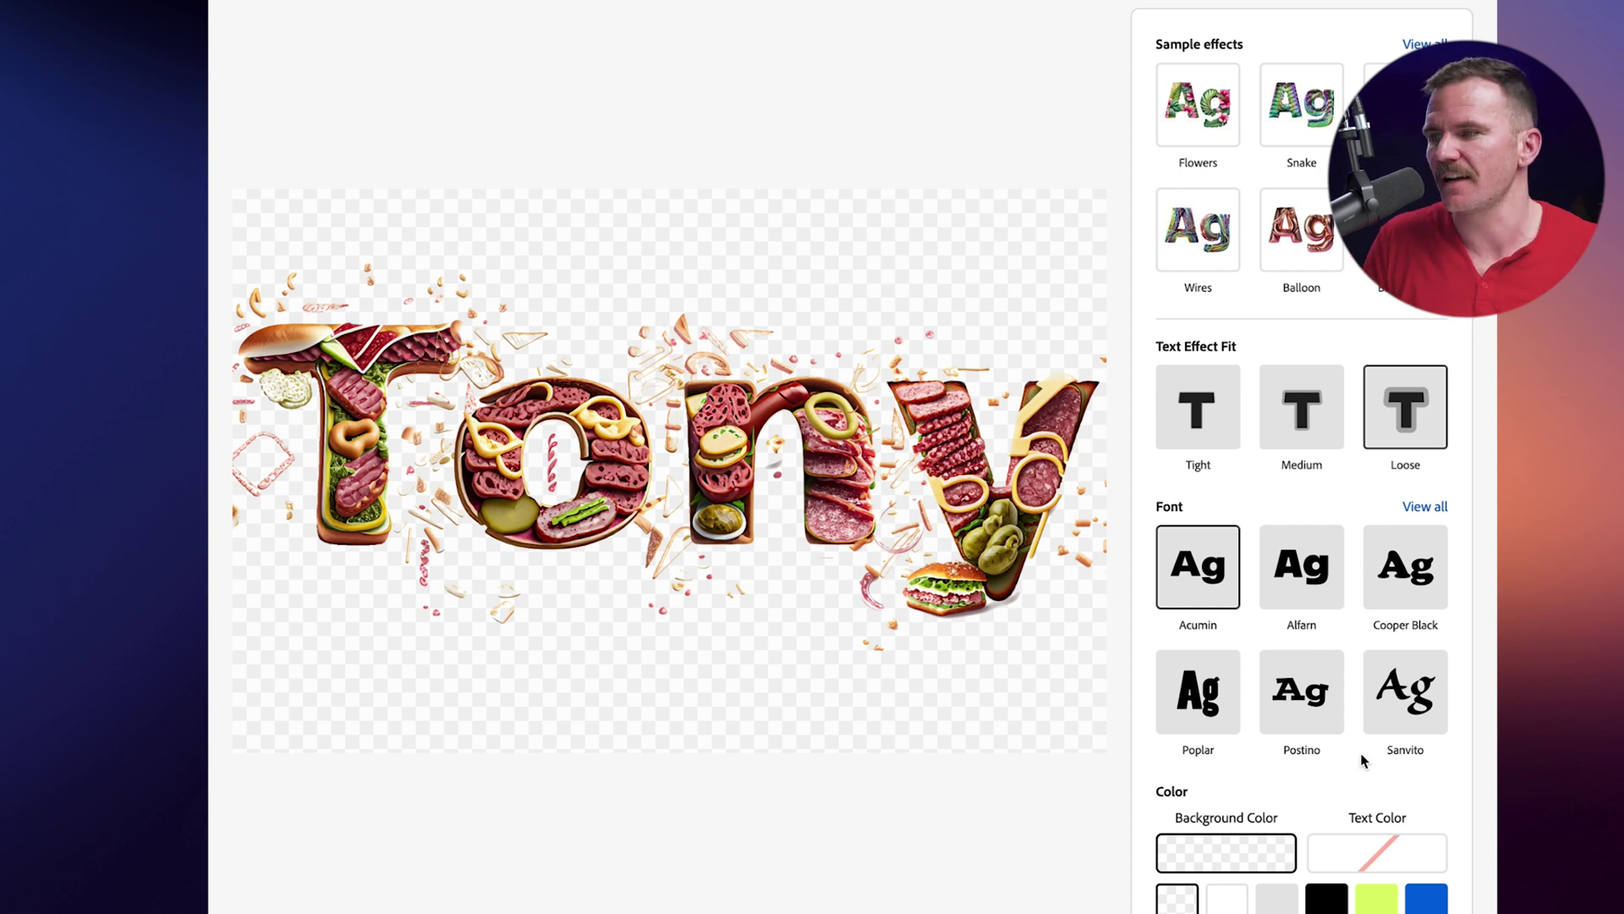
Step: Switch Tony to the Postino font with a Tight effect fit and choose the third variation
click(1314, 707)
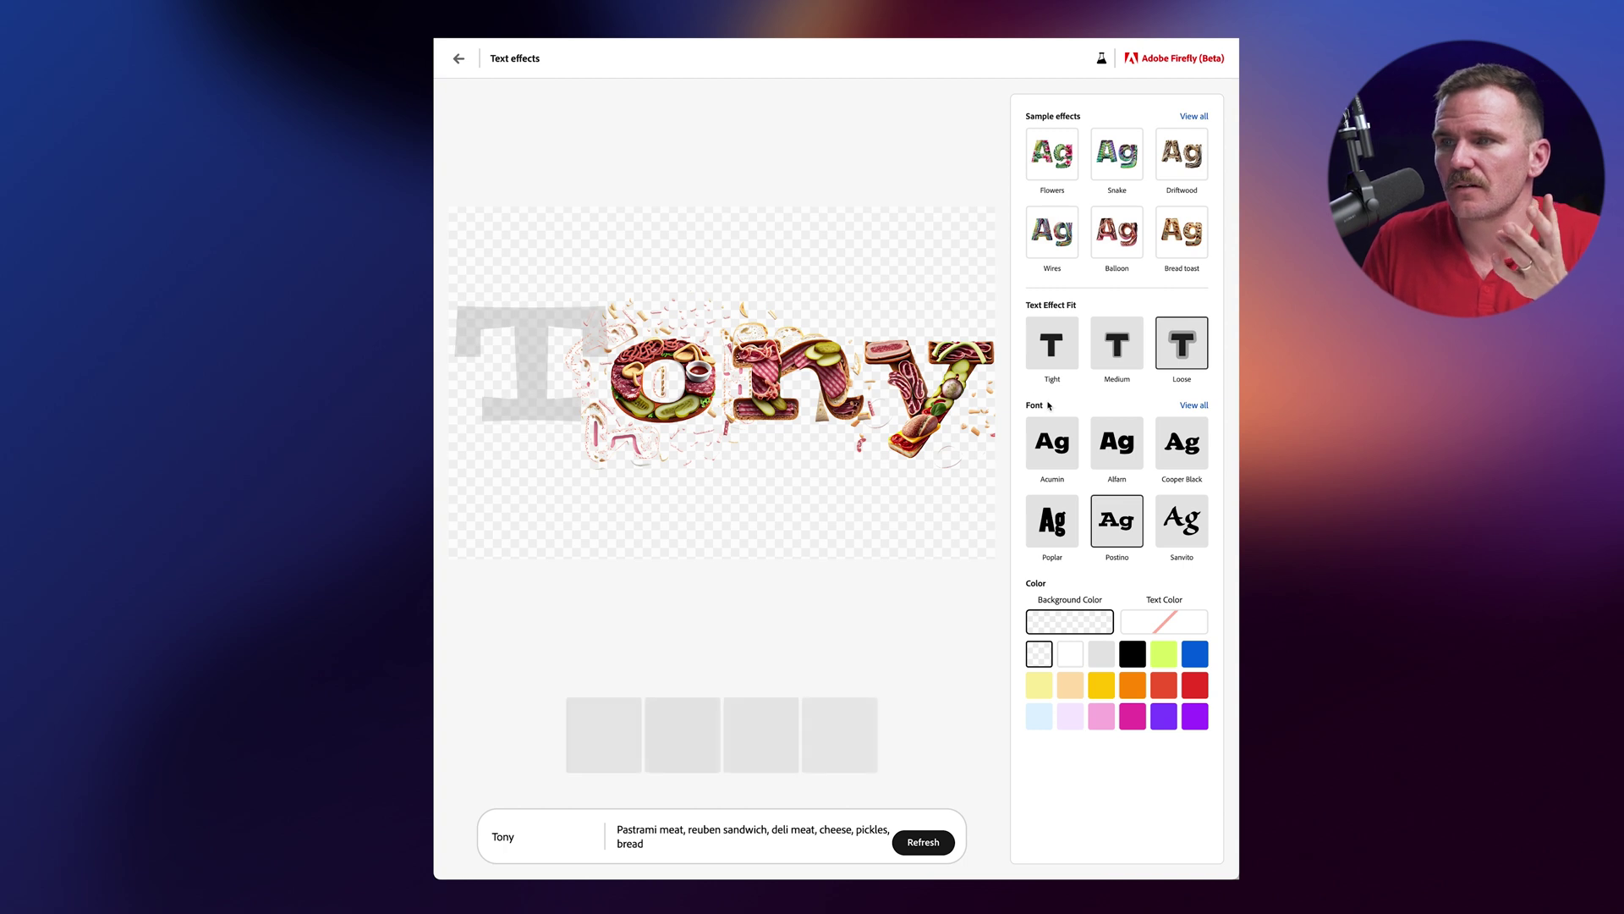
click(1051, 352)
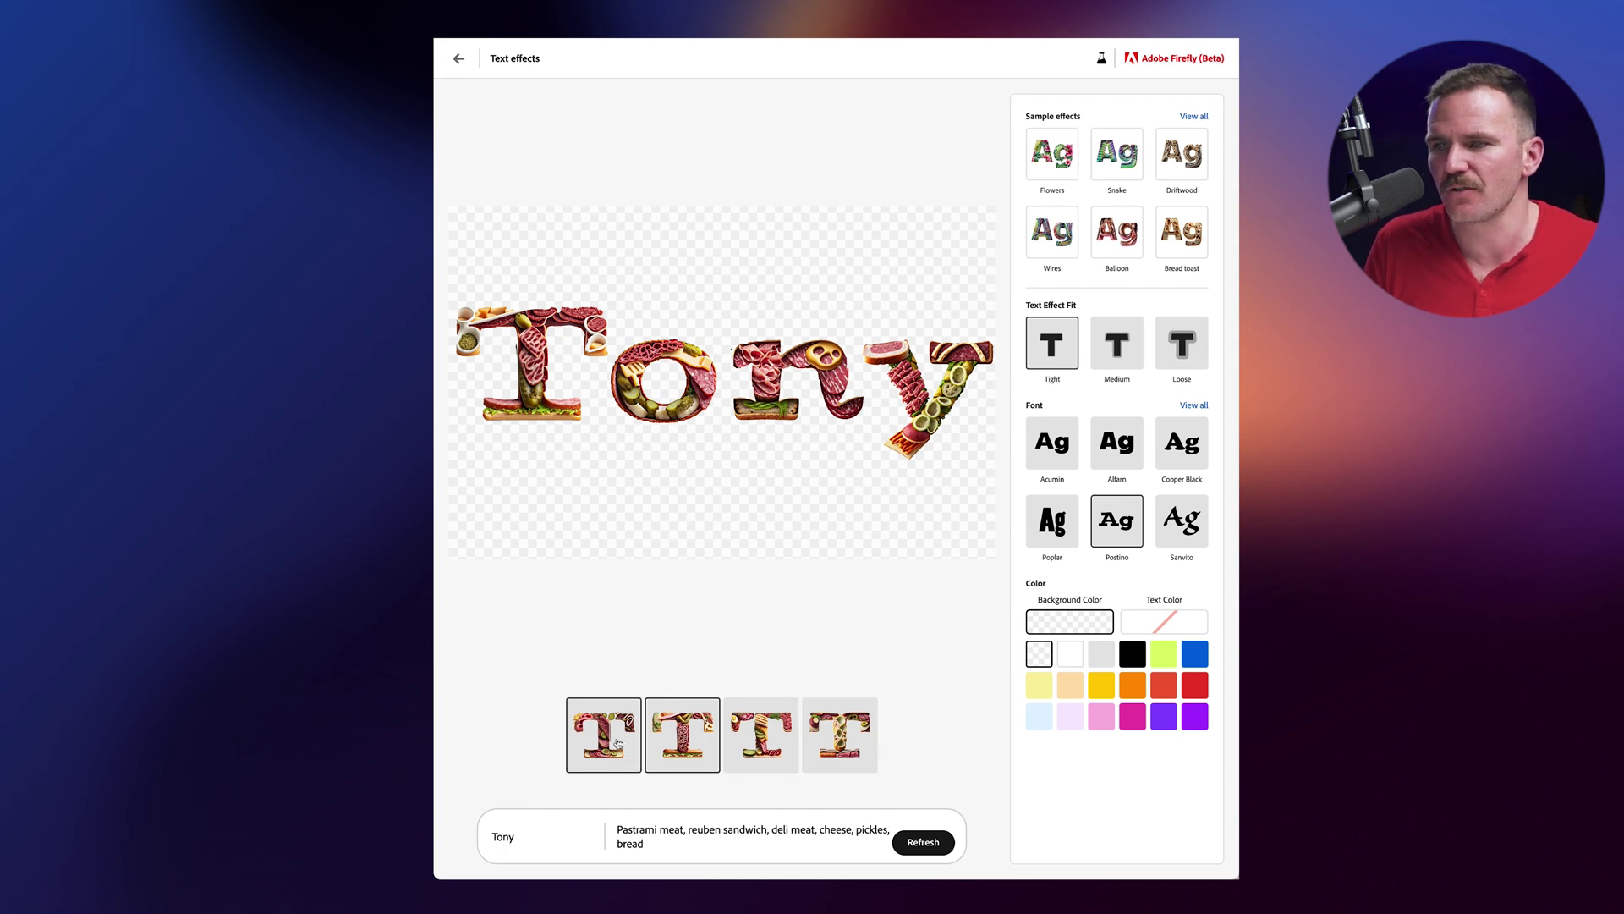
click(767, 746)
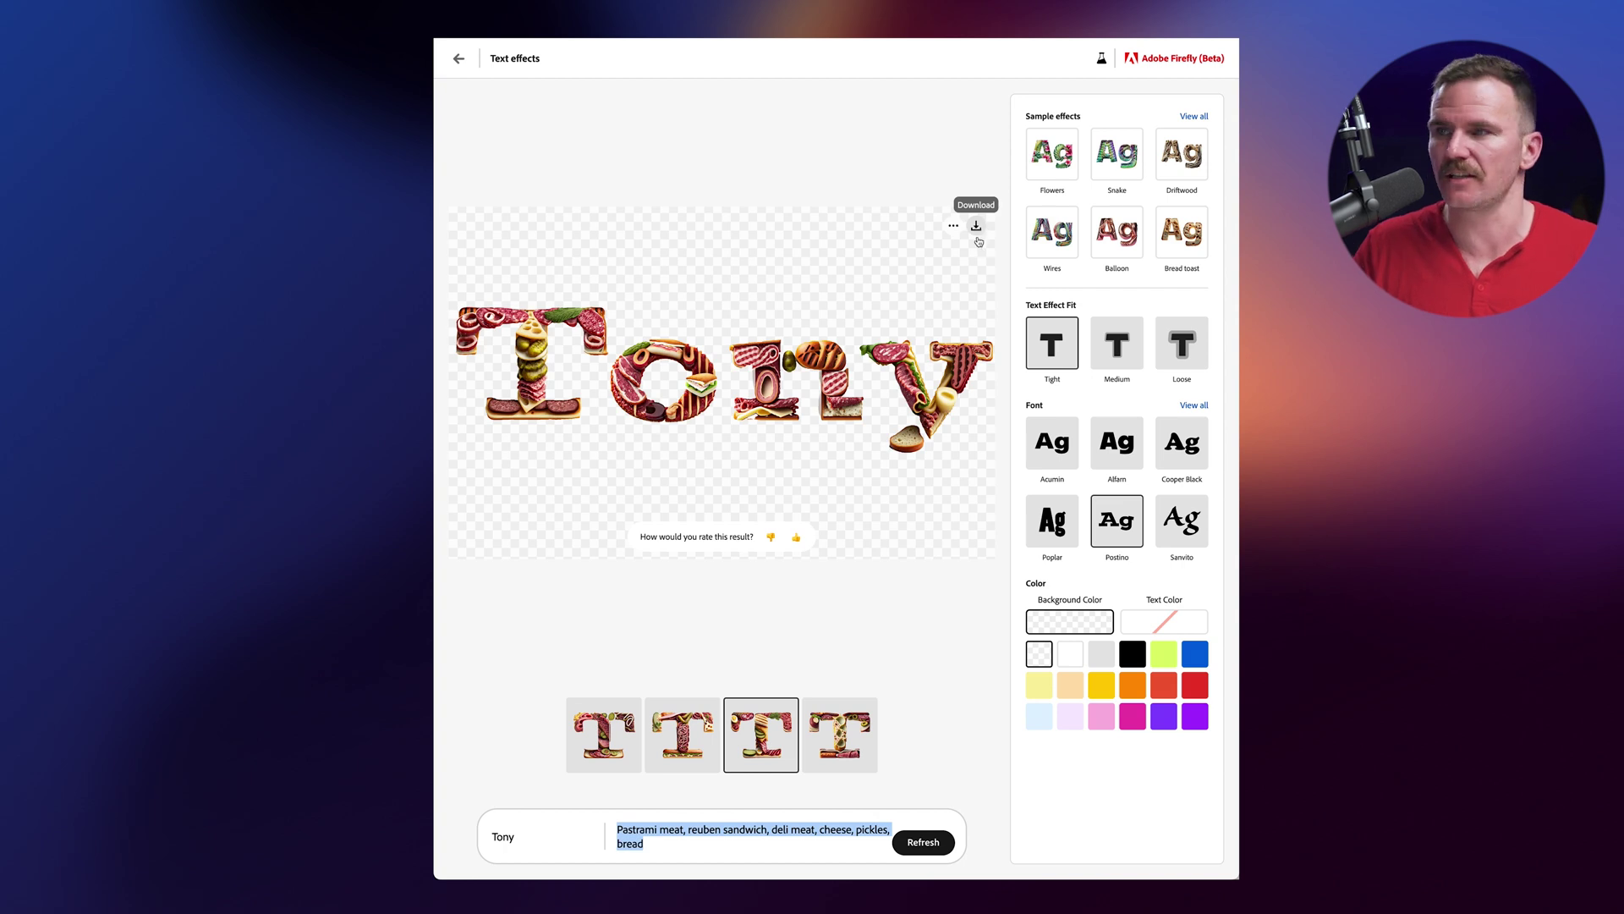
Step: Download the chosen Tony lettering as a Firefly_Pastrami PNG, accepting the Content Credentials notice
click(977, 227)
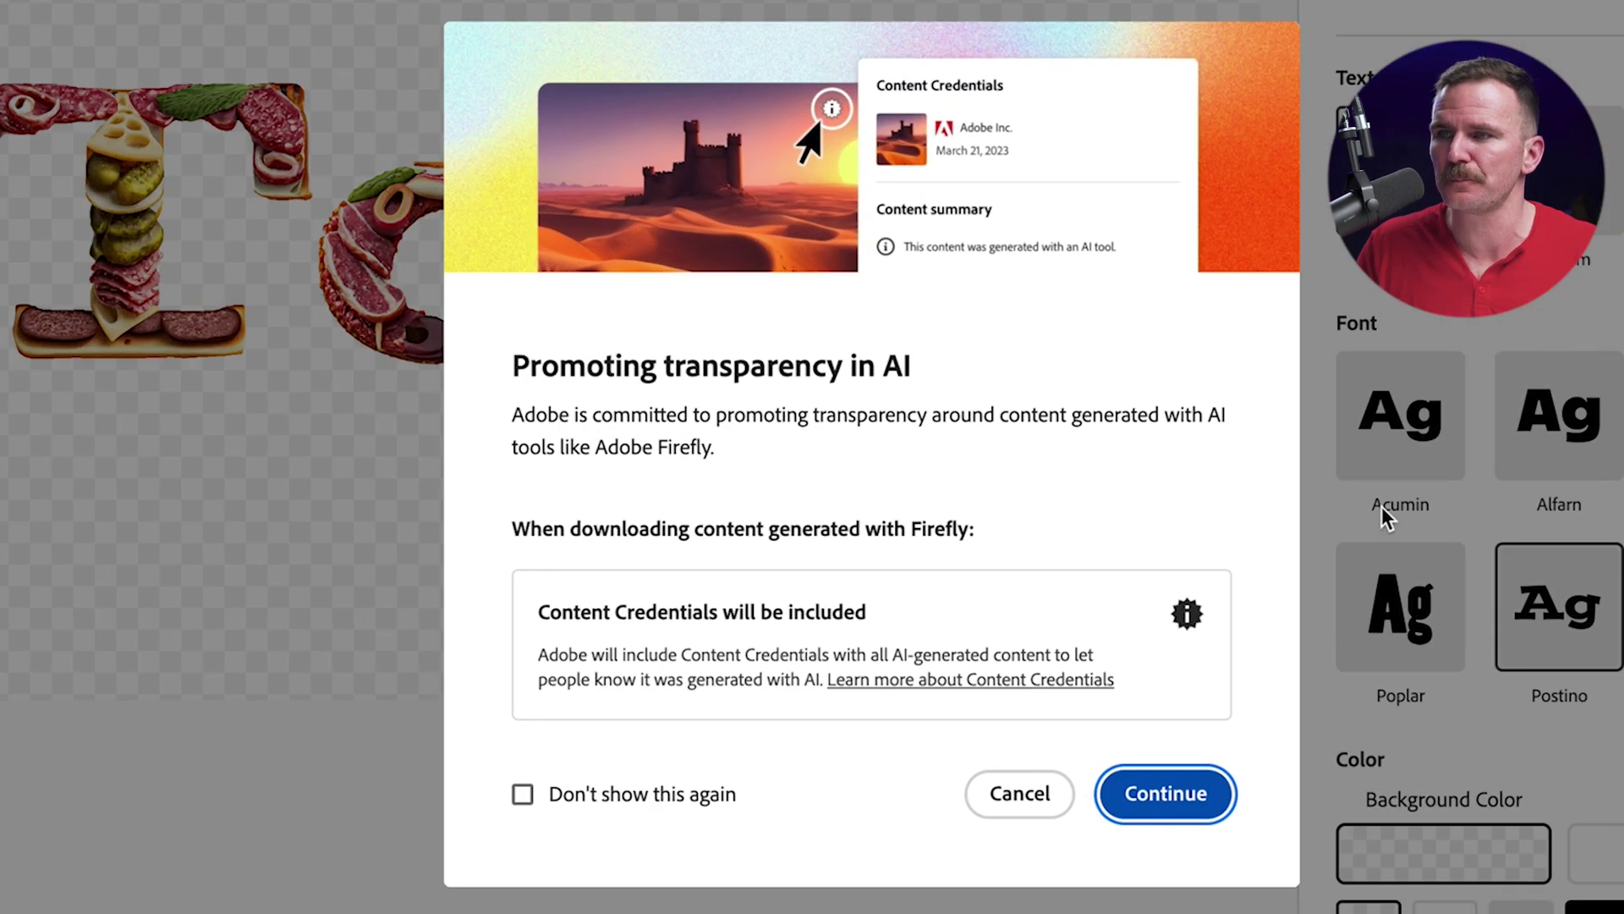
triple_click(558, 360)
click(956, 423)
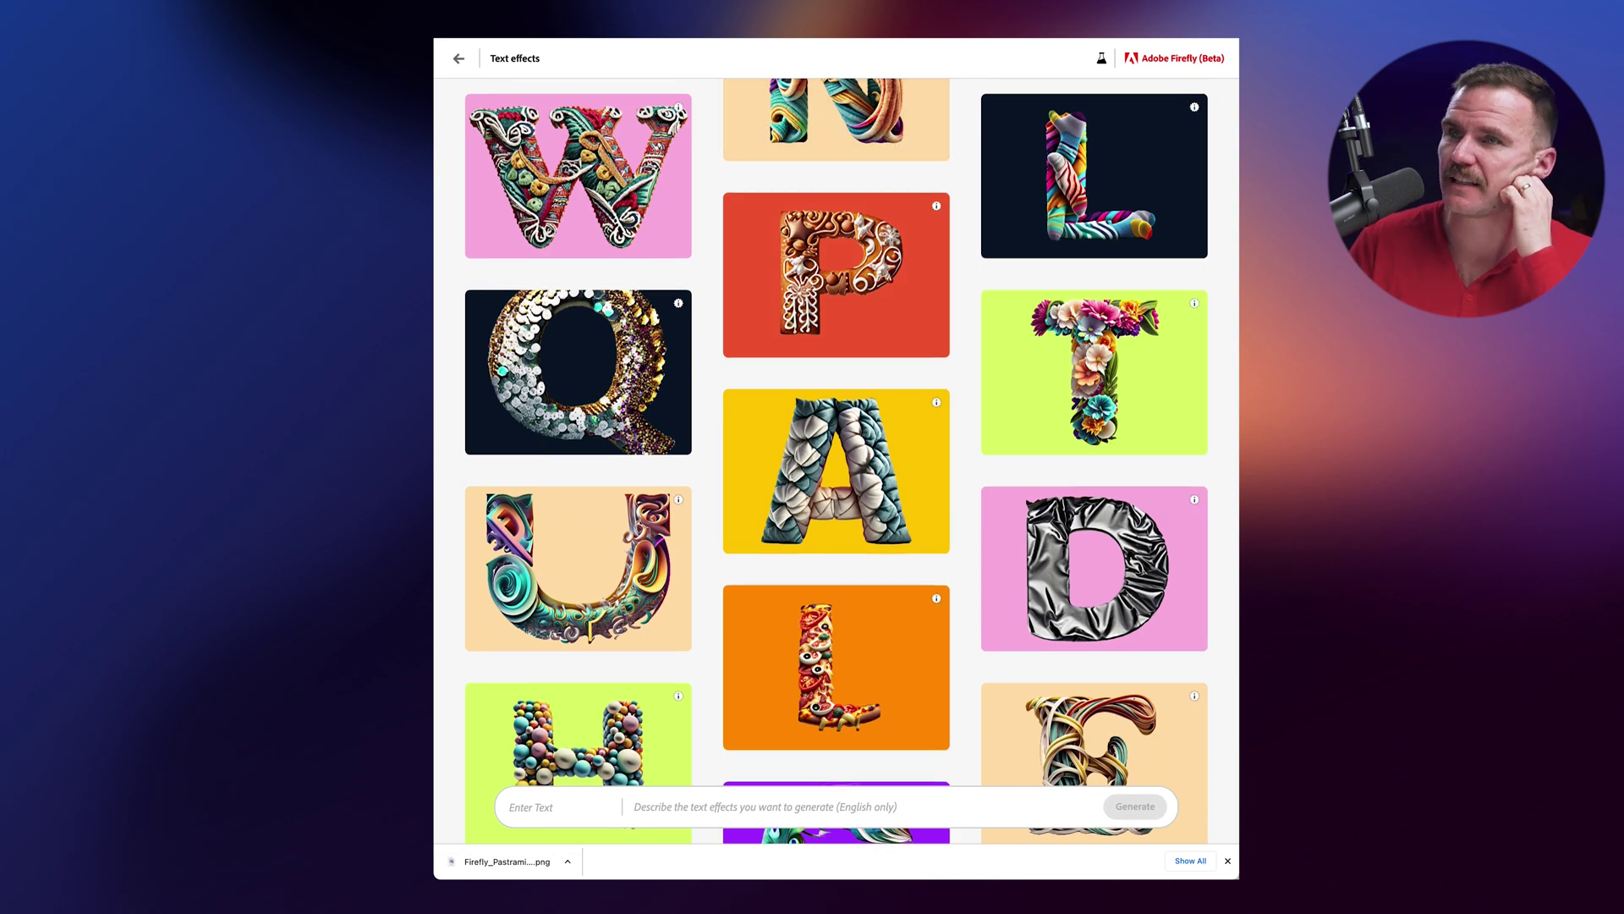
Step: Go back from the Tony text effect to the Firefly home page
click(459, 59)
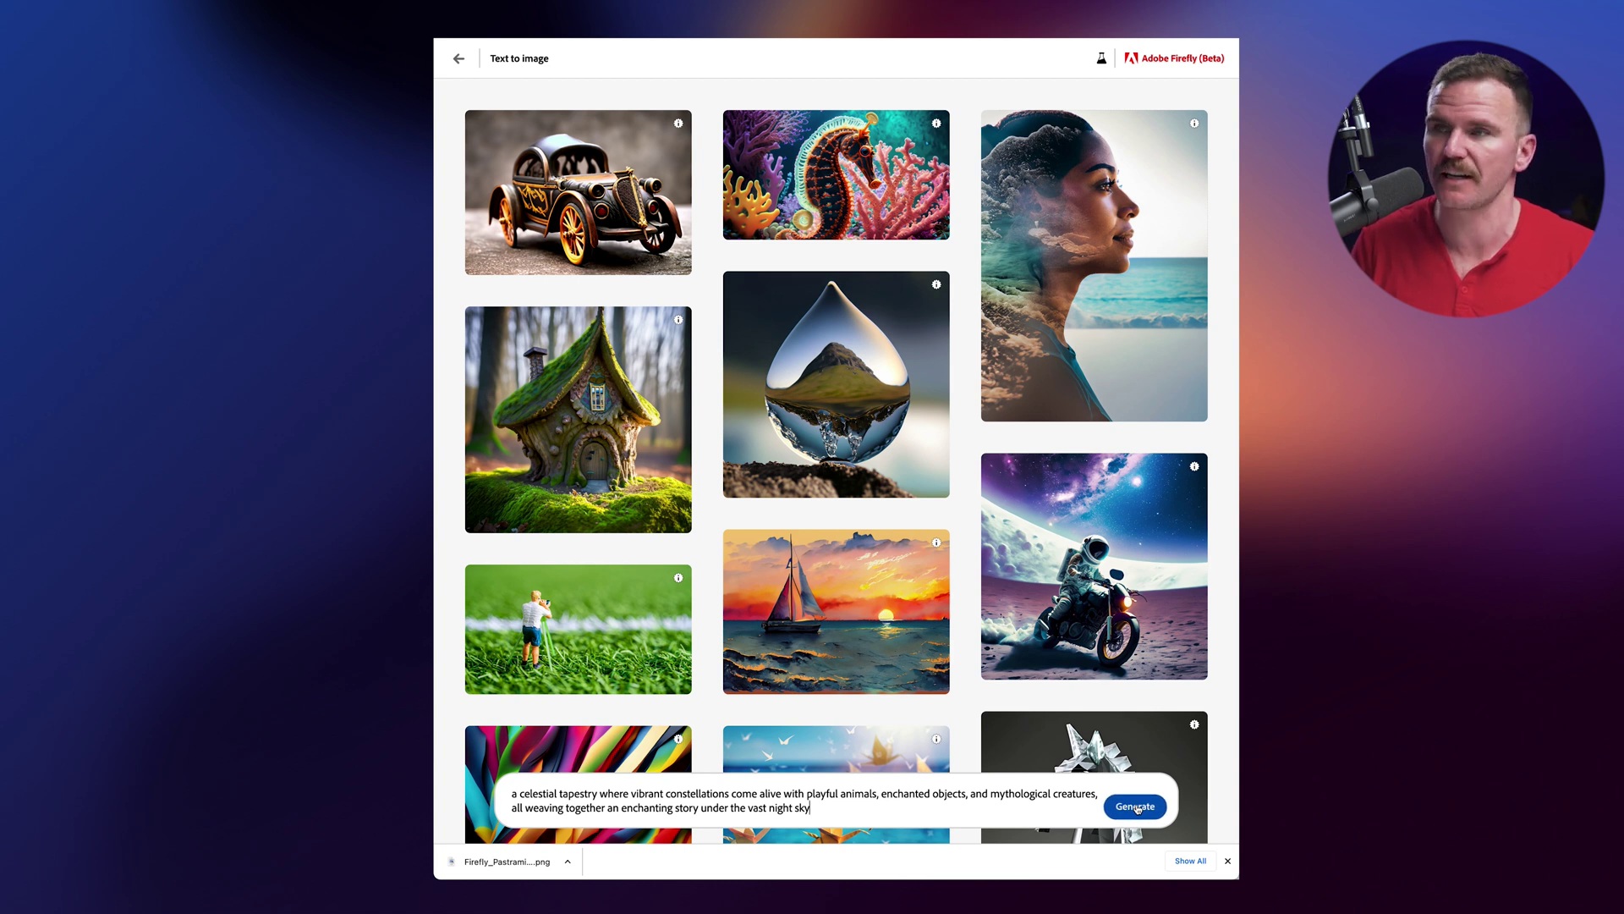
Step: Generate four images from the celestial tapestry prompt and show the Movements styles
click(1135, 806)
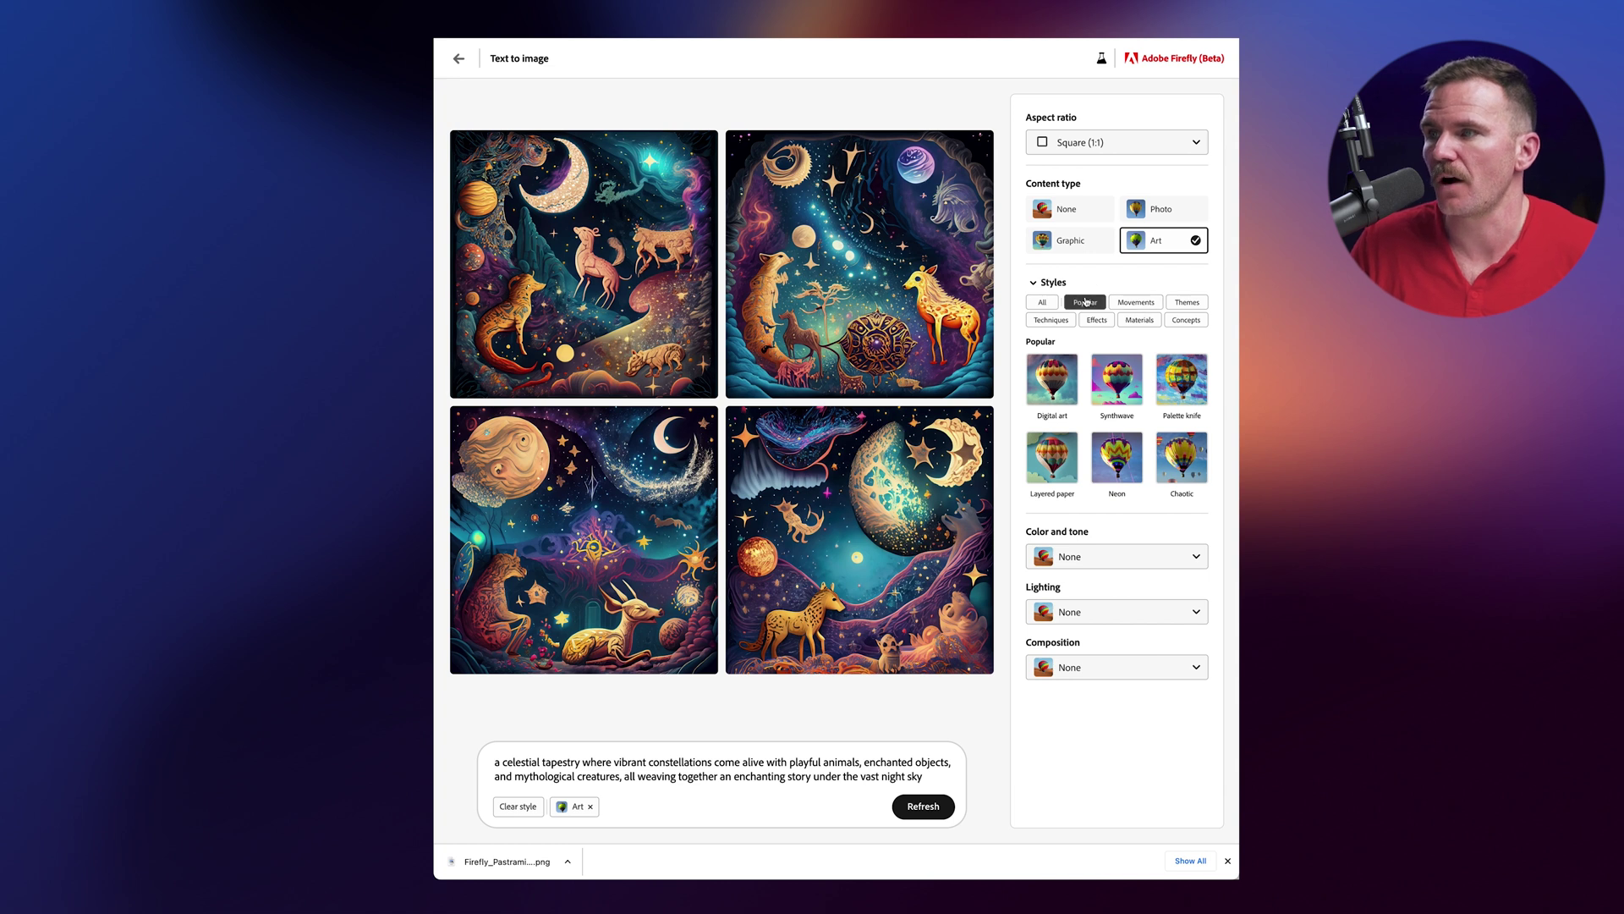
click(1142, 305)
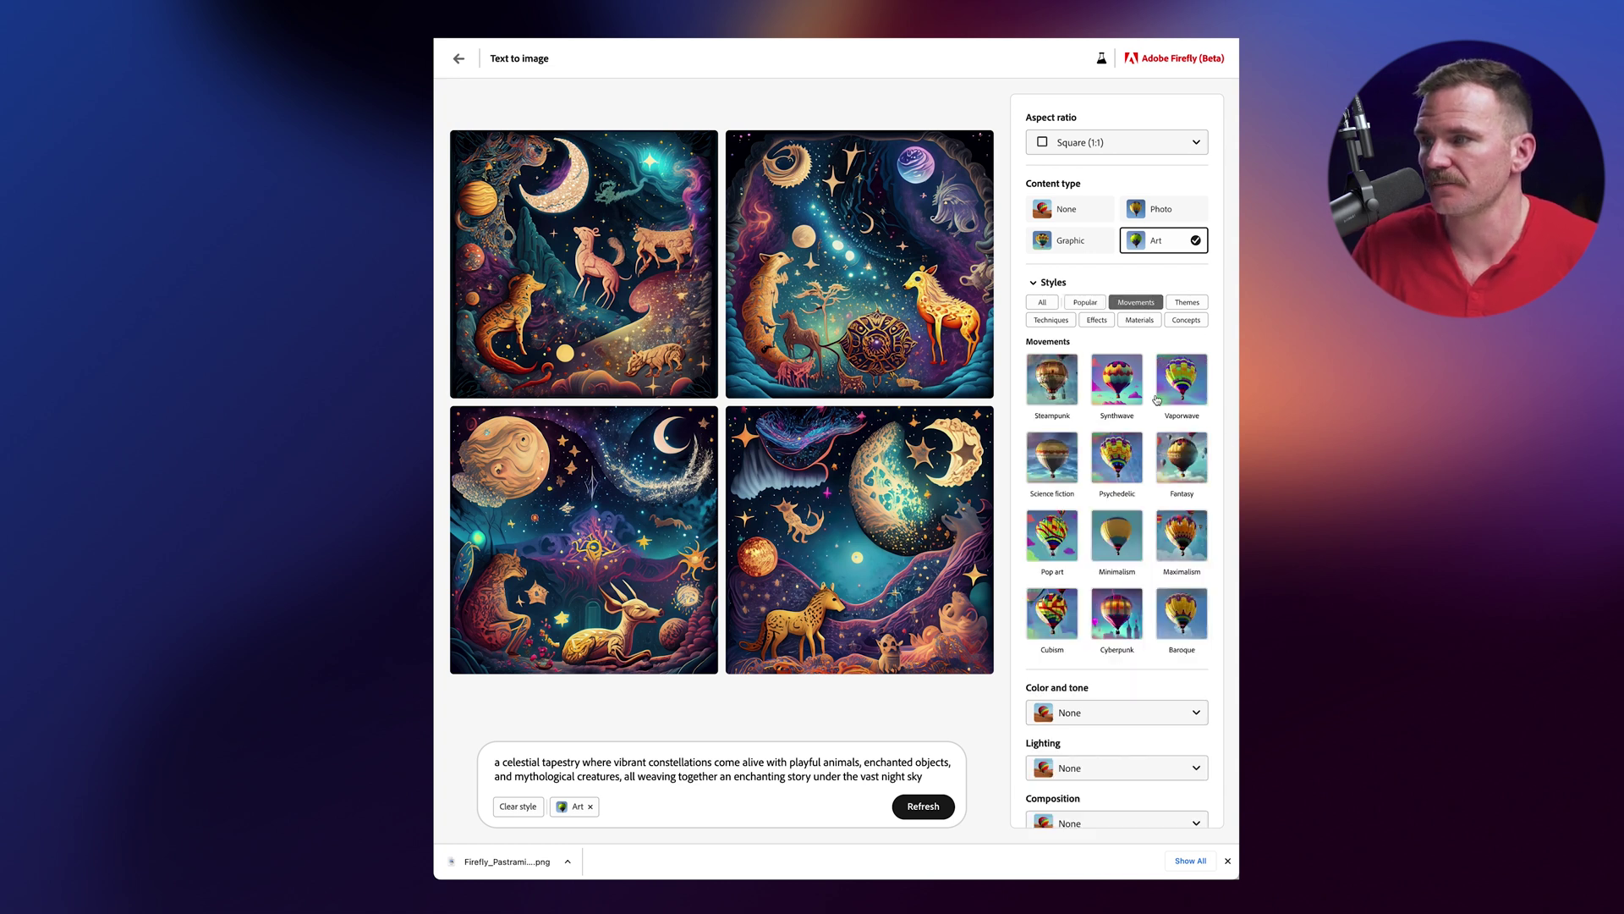
Step: Apply Steampunk, Vibrant color and Dramatic lighting styles, leaving Composition at None
click(1058, 387)
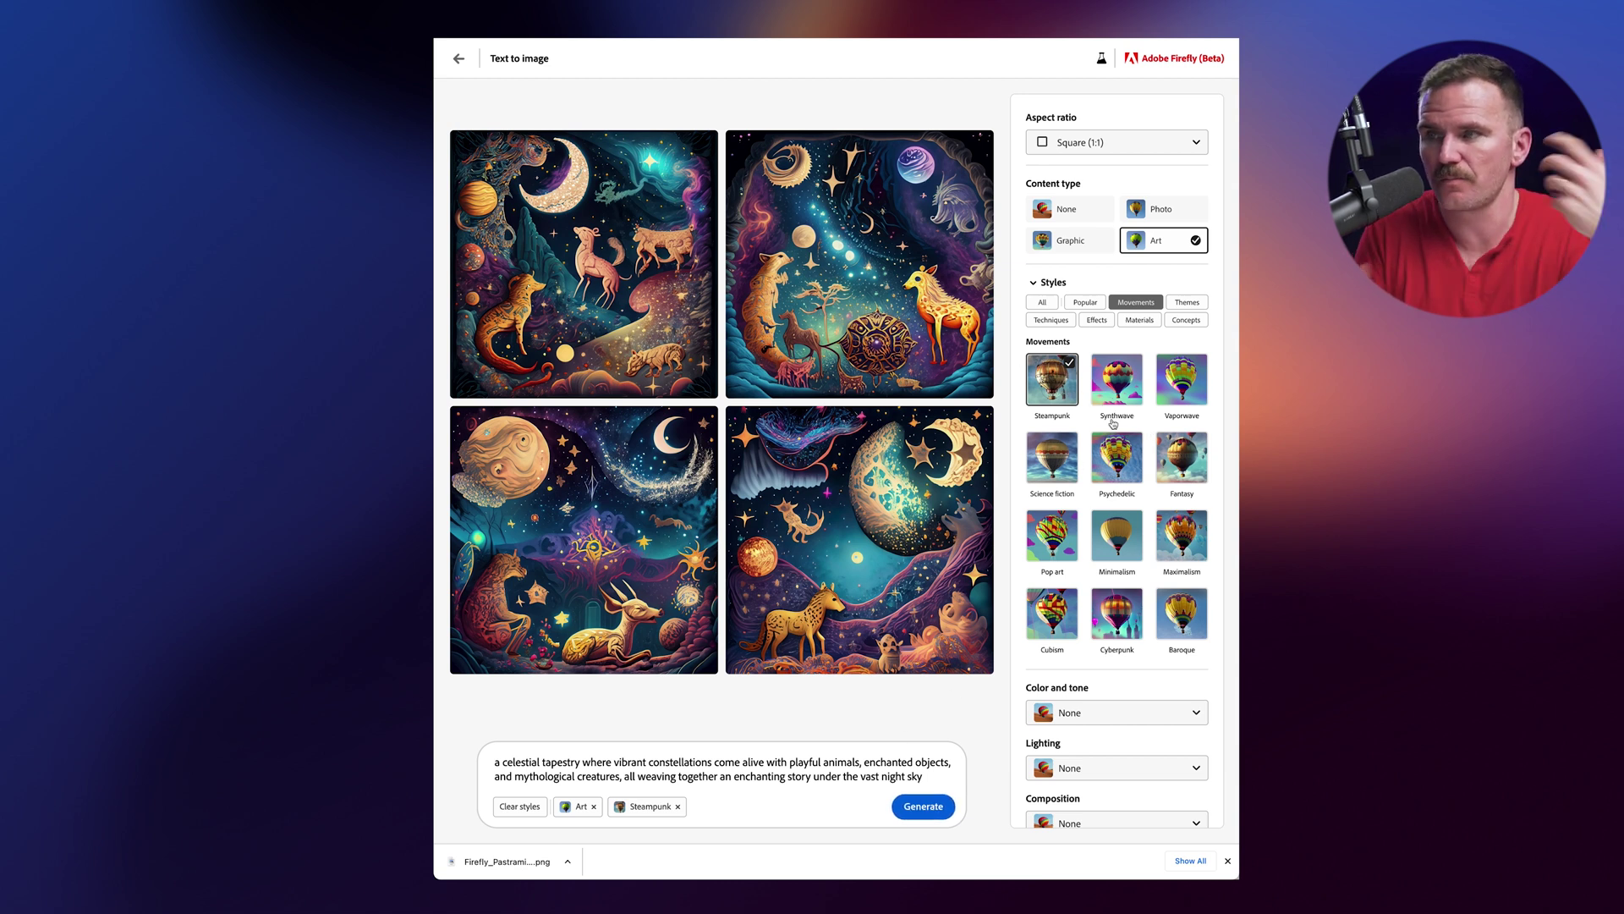
click(1142, 149)
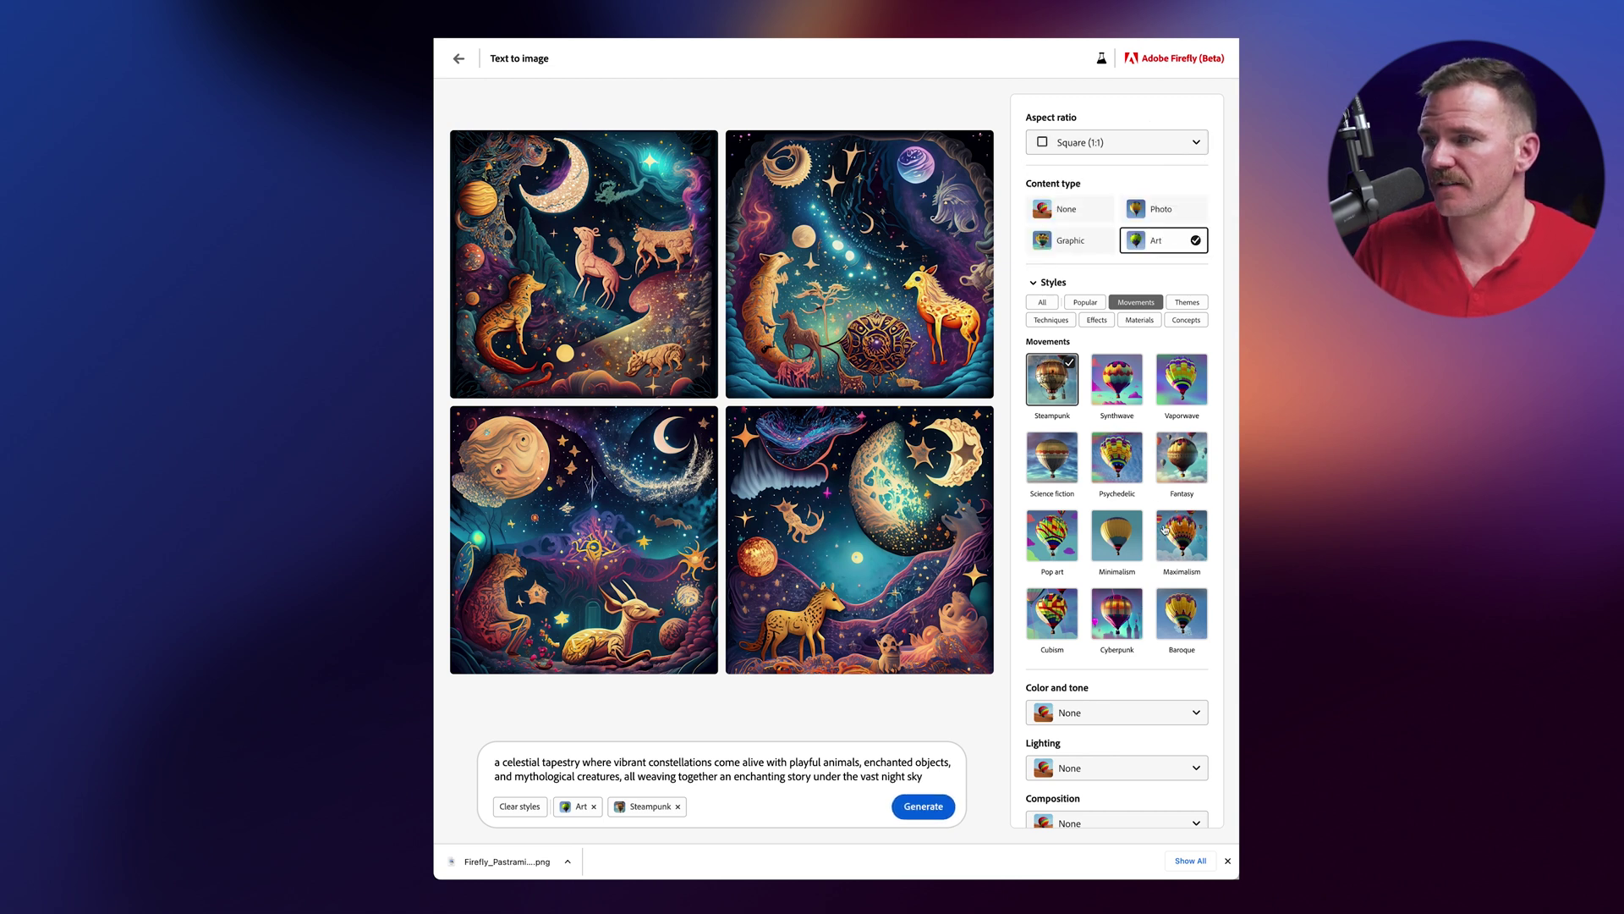
scroll(1164, 529, down, 1)
click(1159, 689)
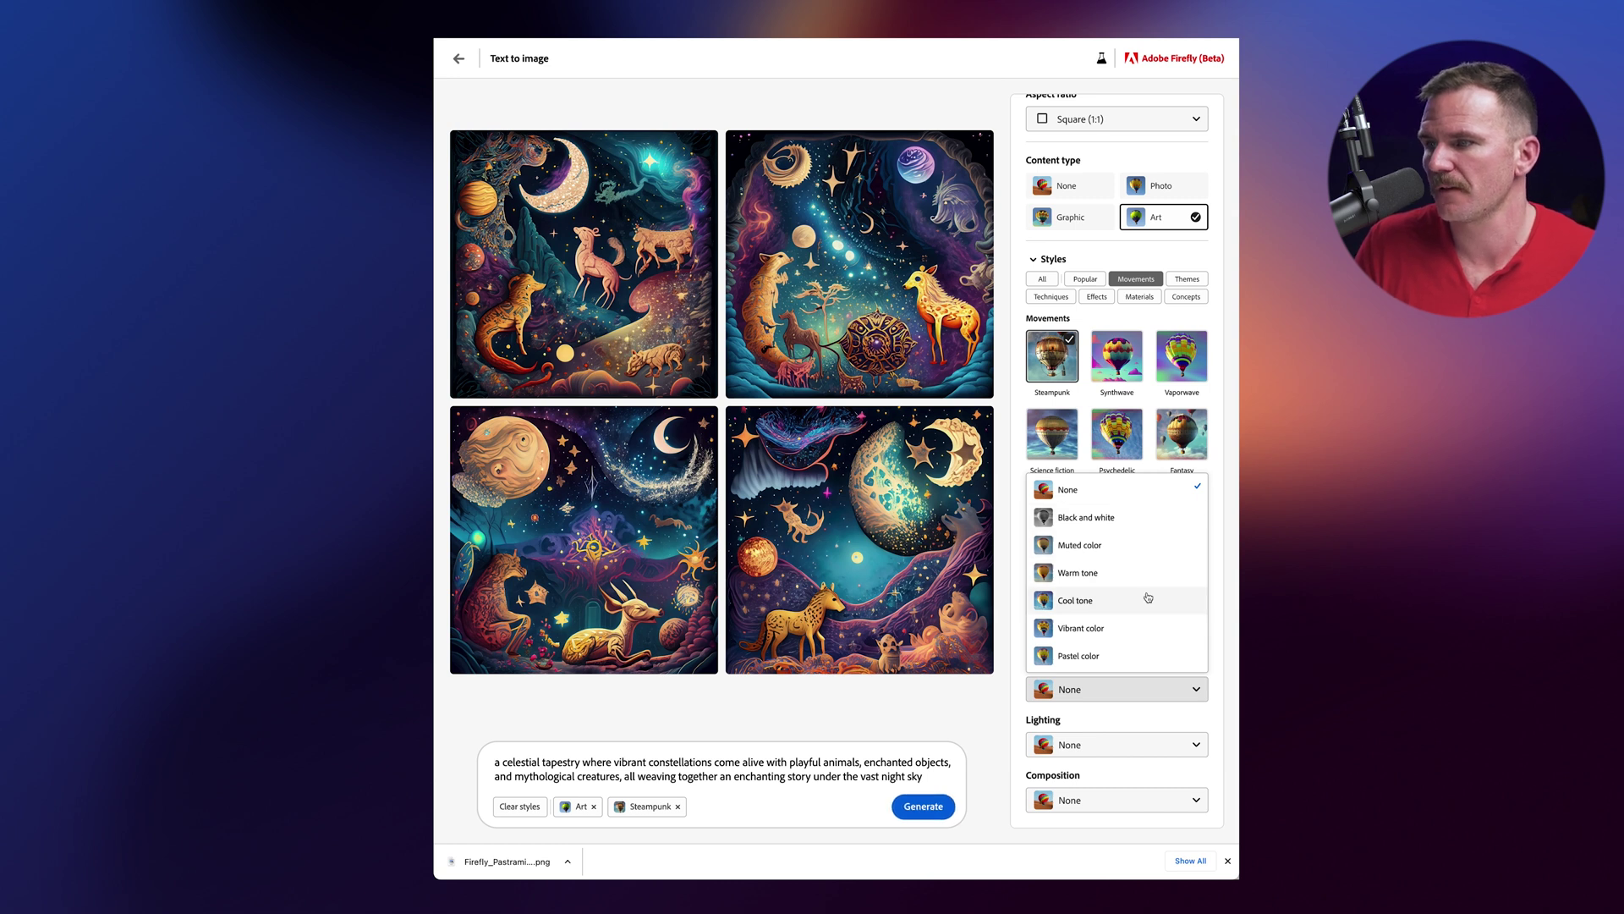
click(1114, 630)
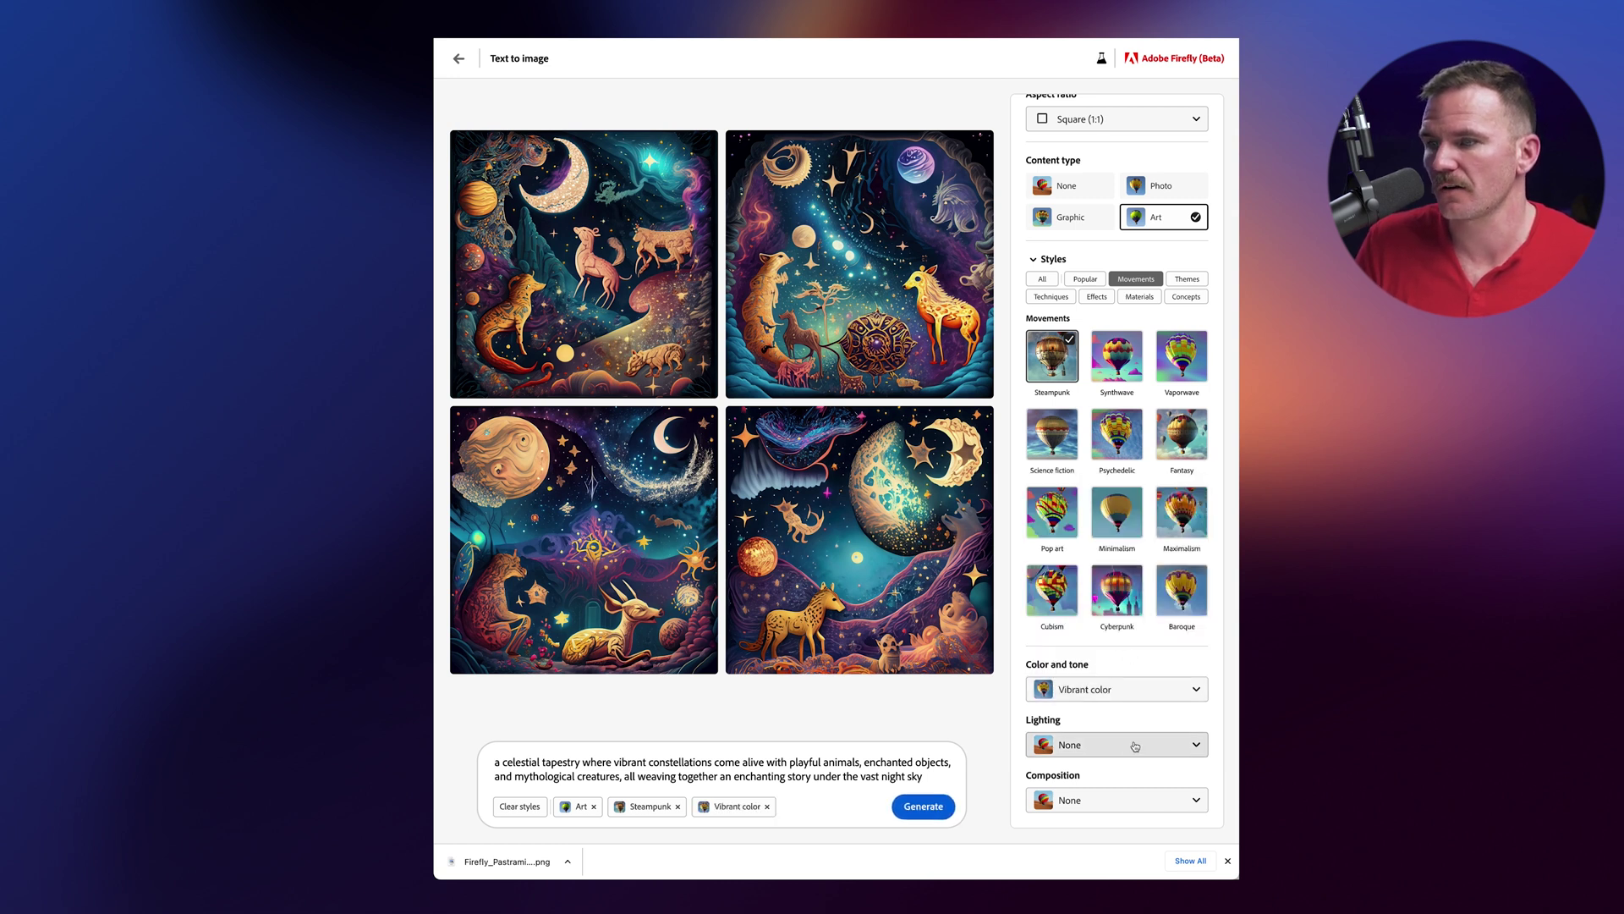
click(1137, 744)
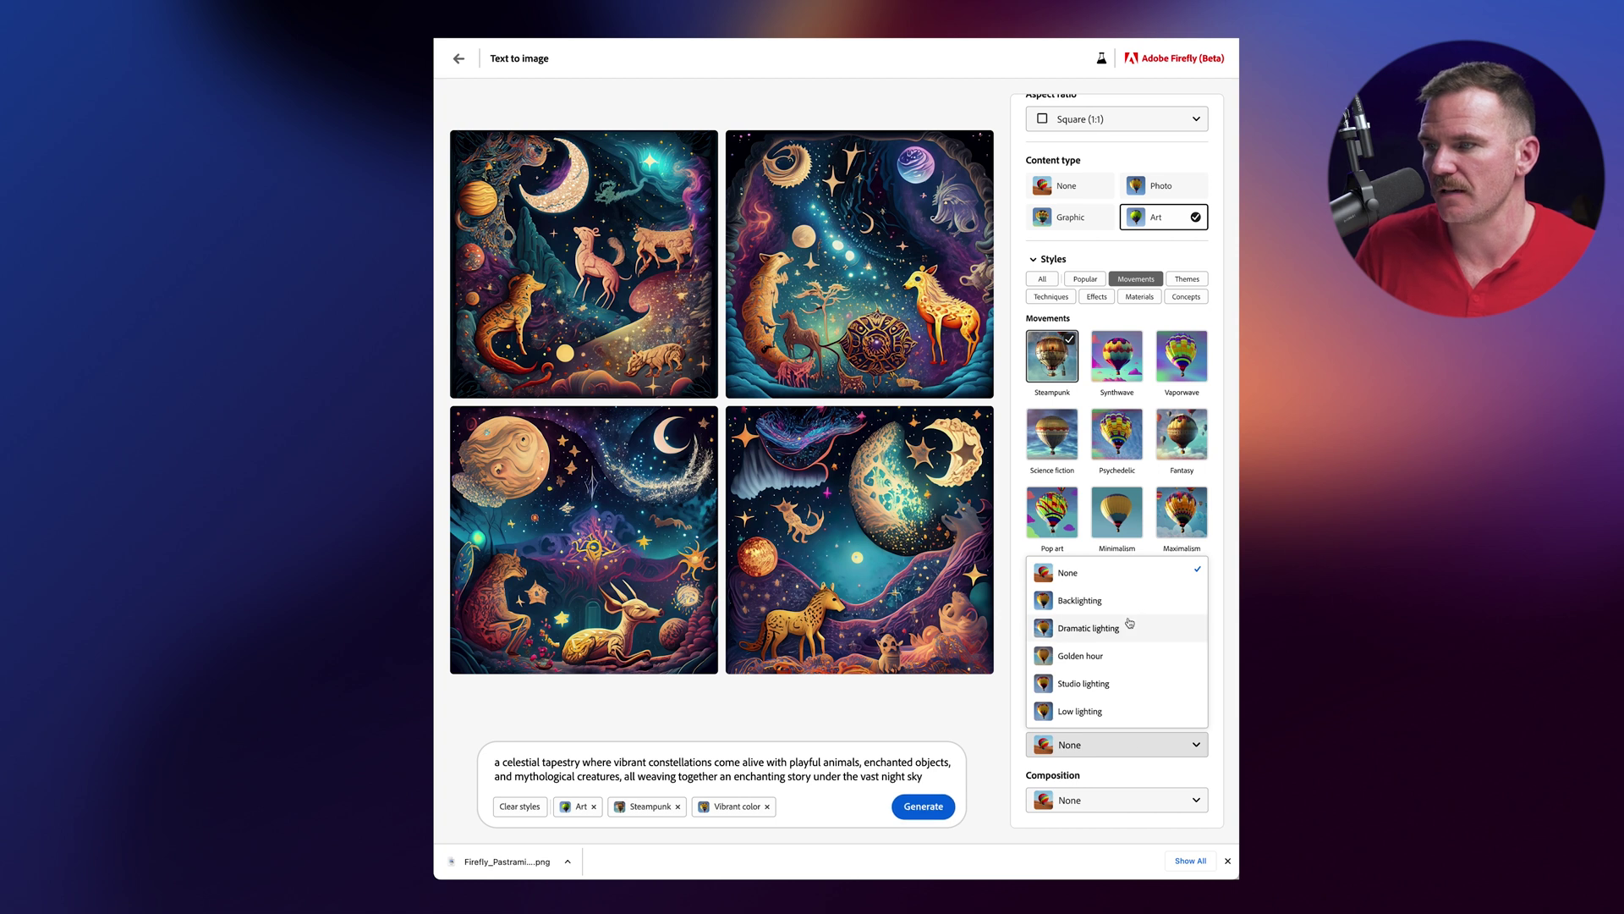
click(1091, 628)
click(1151, 800)
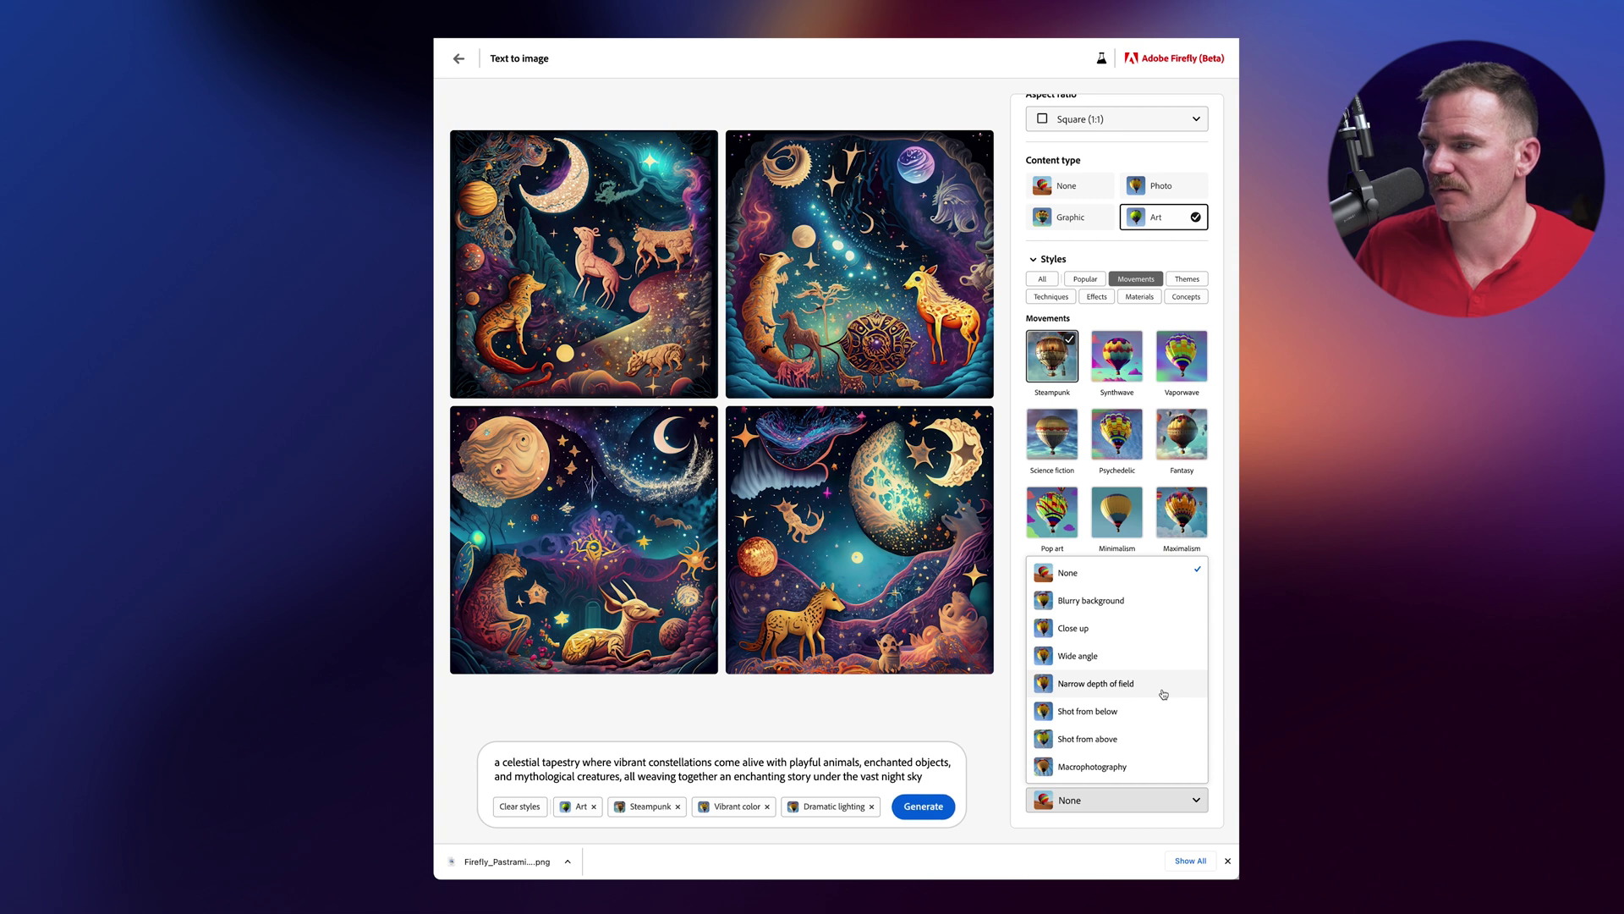
click(1221, 569)
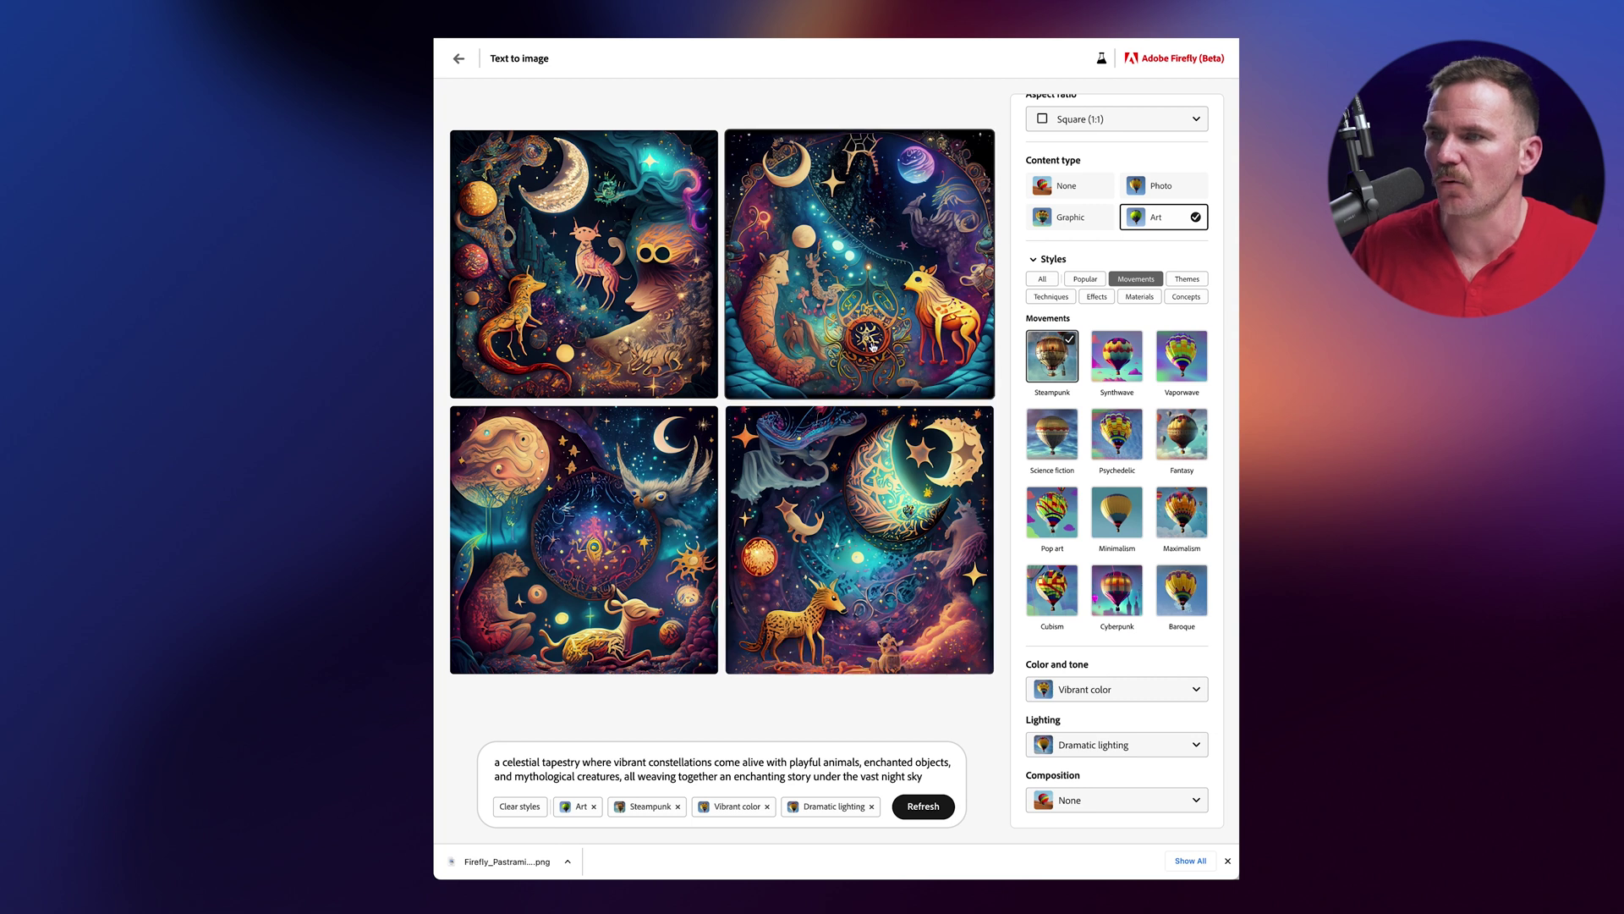
Step: Show variations similar to the bottom-right celestial image, then dismiss the top-right image's options
mouse_move(878, 468)
click(740, 419)
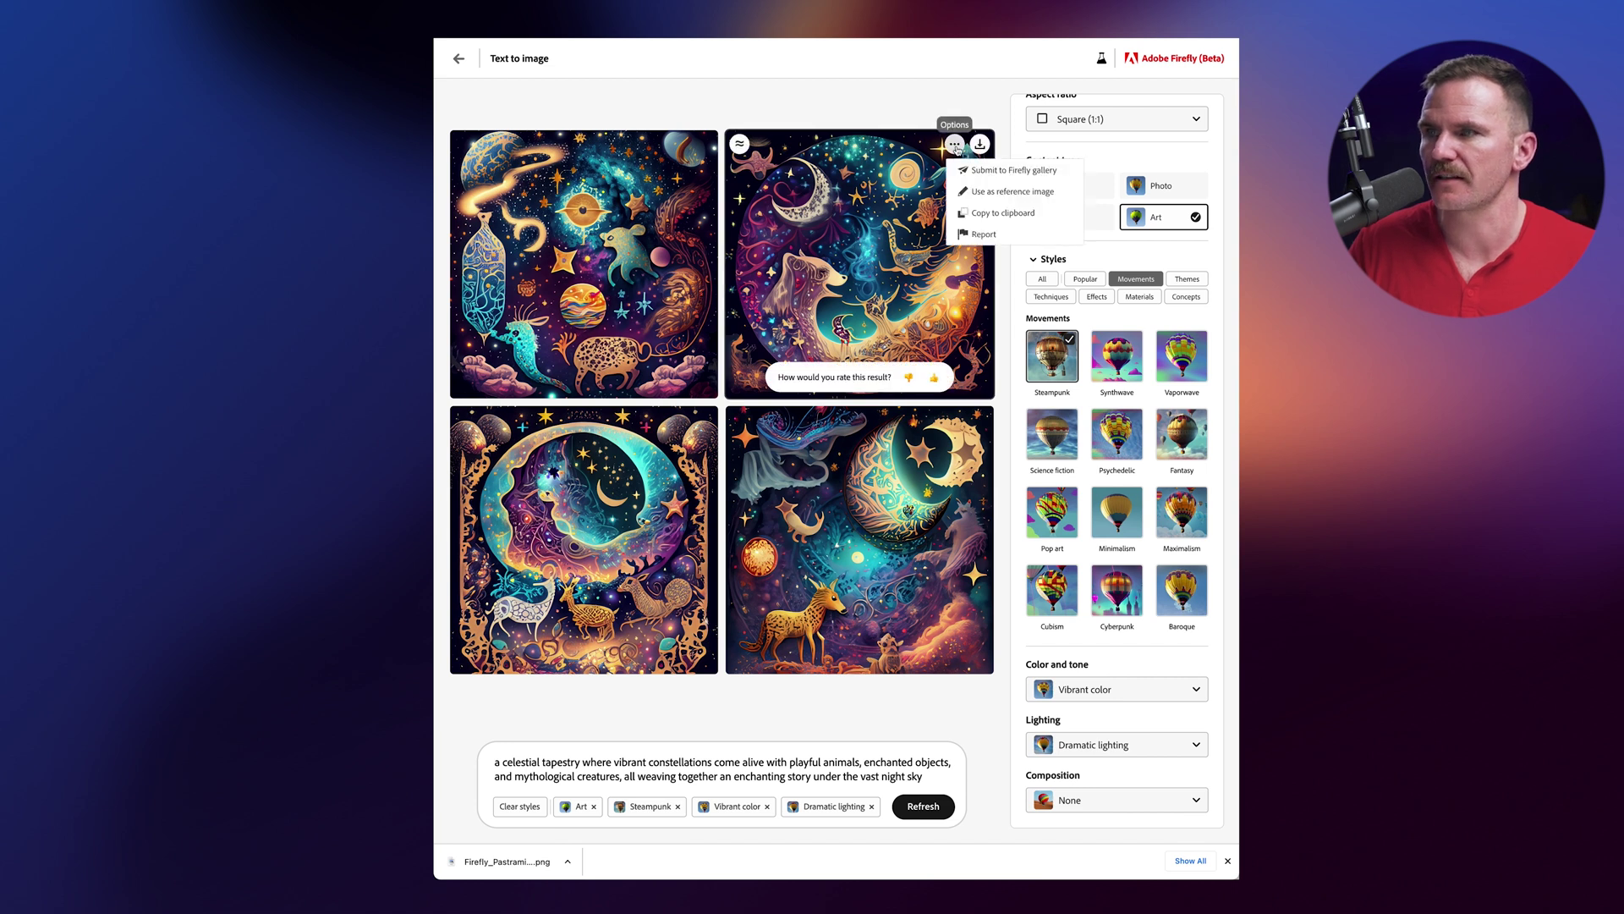
click(954, 144)
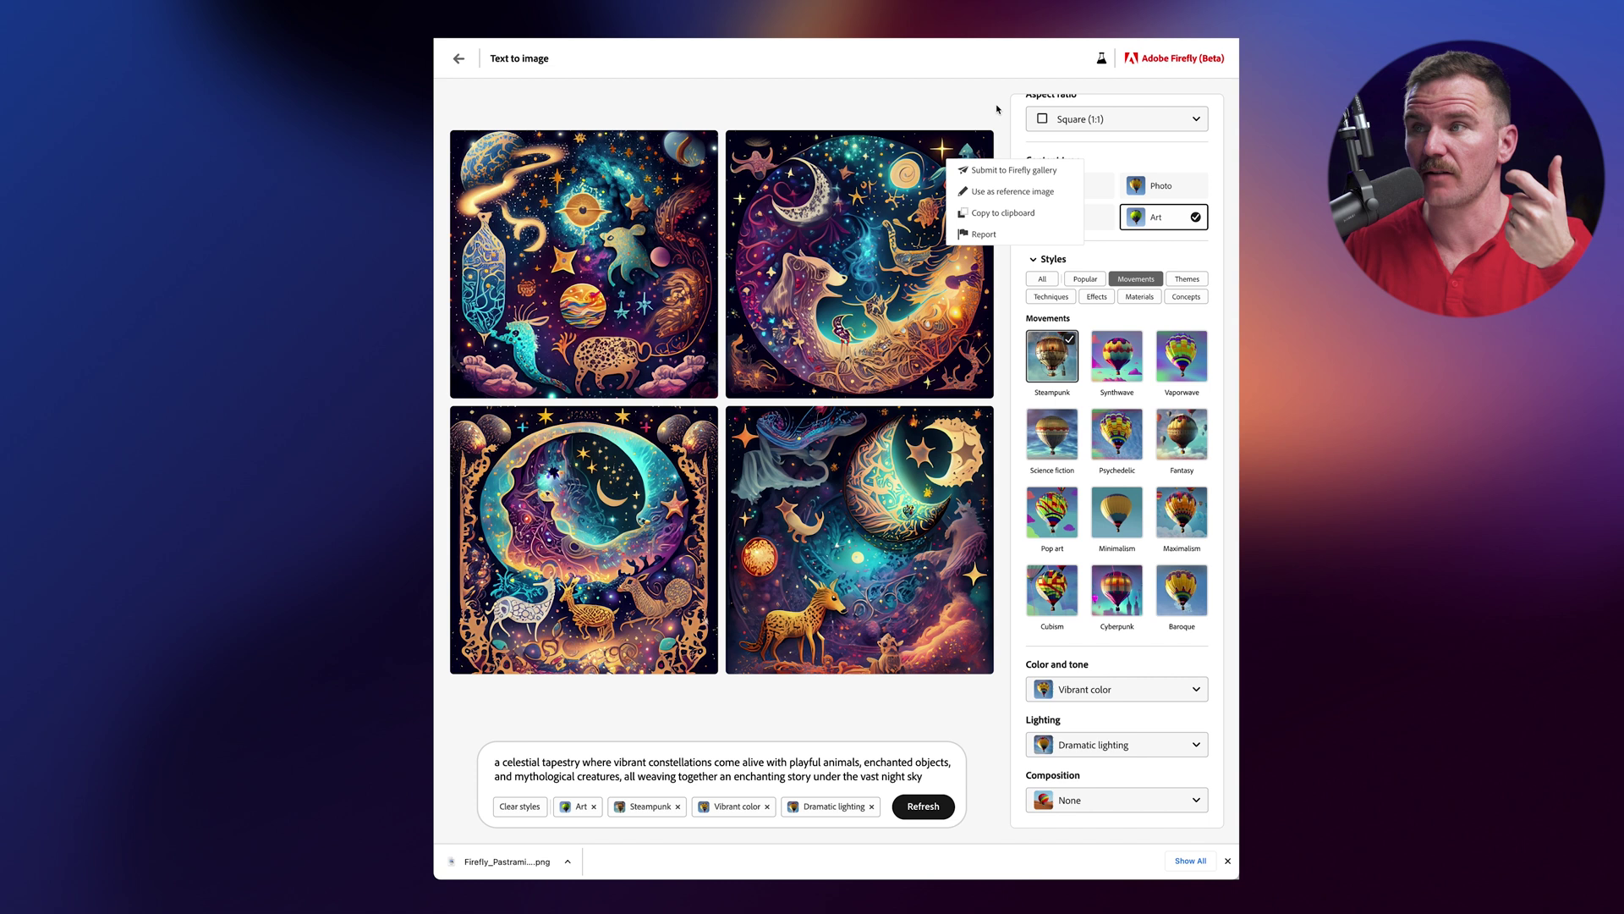
click(958, 99)
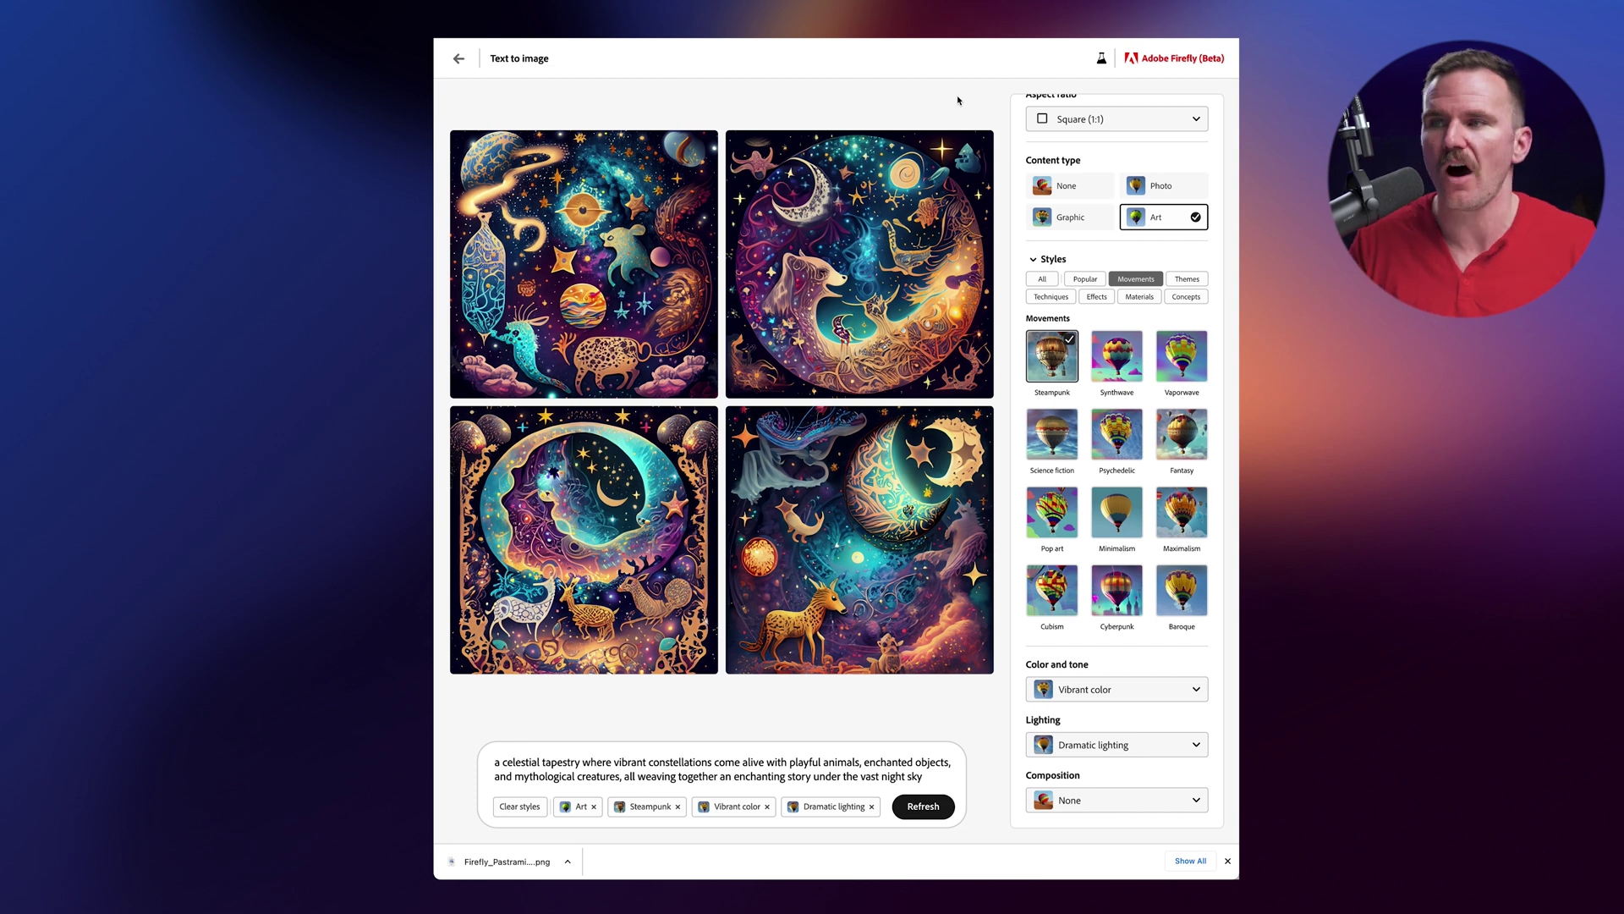
Step: Copy the celestial tapestry prompt into a Midjourney /imagine command in Discord
triple_click(898, 776)
key(ctrl+c)
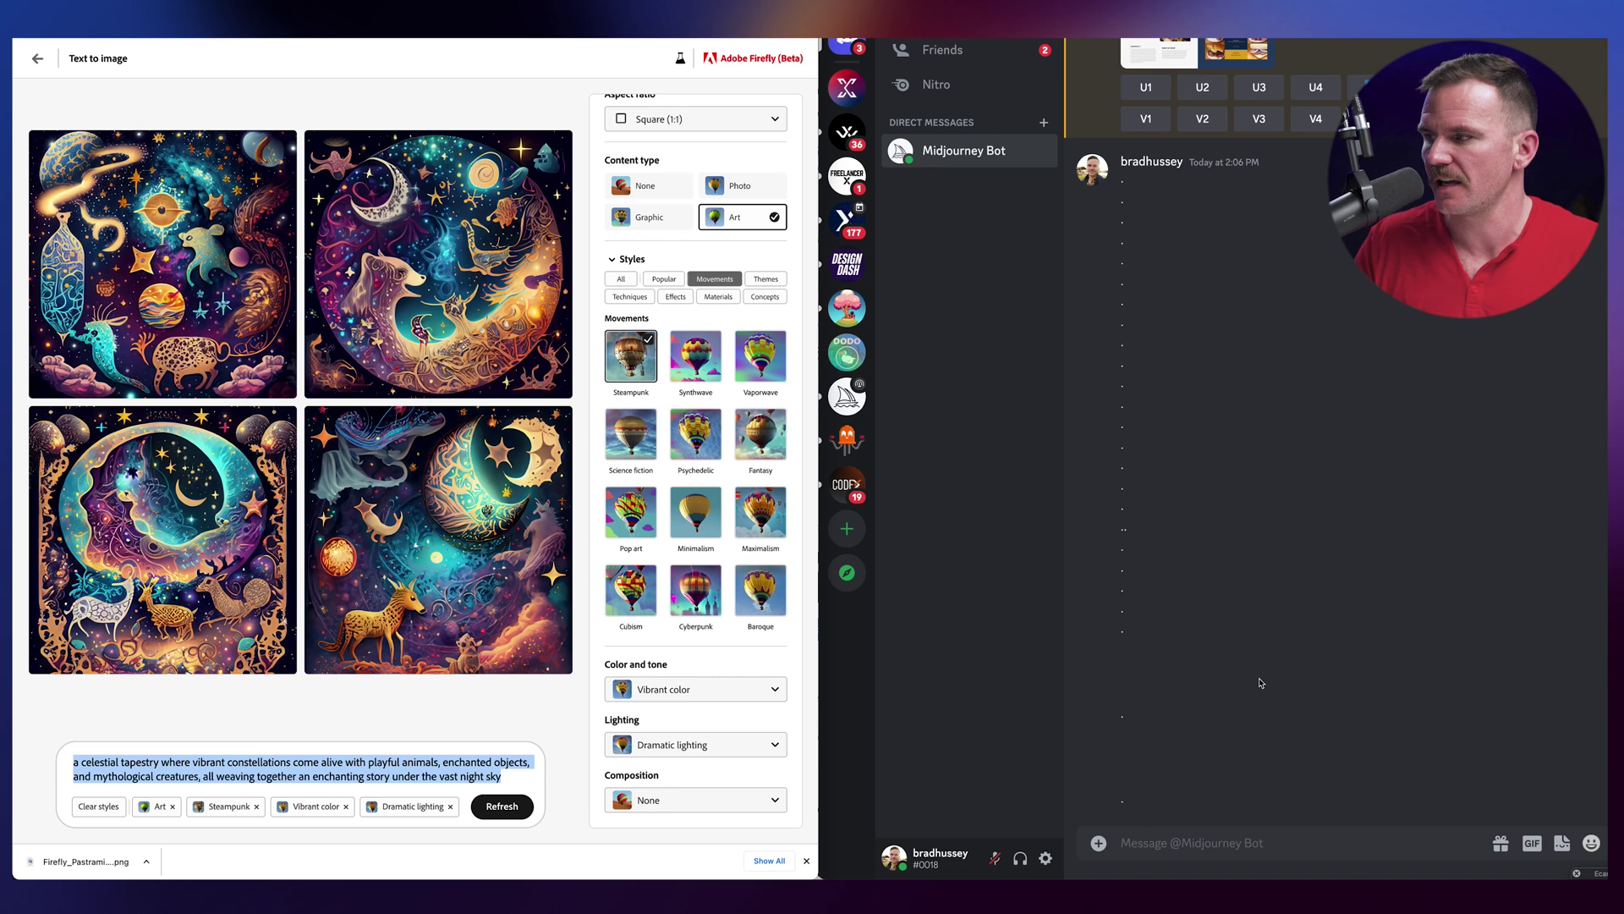
click(1233, 846)
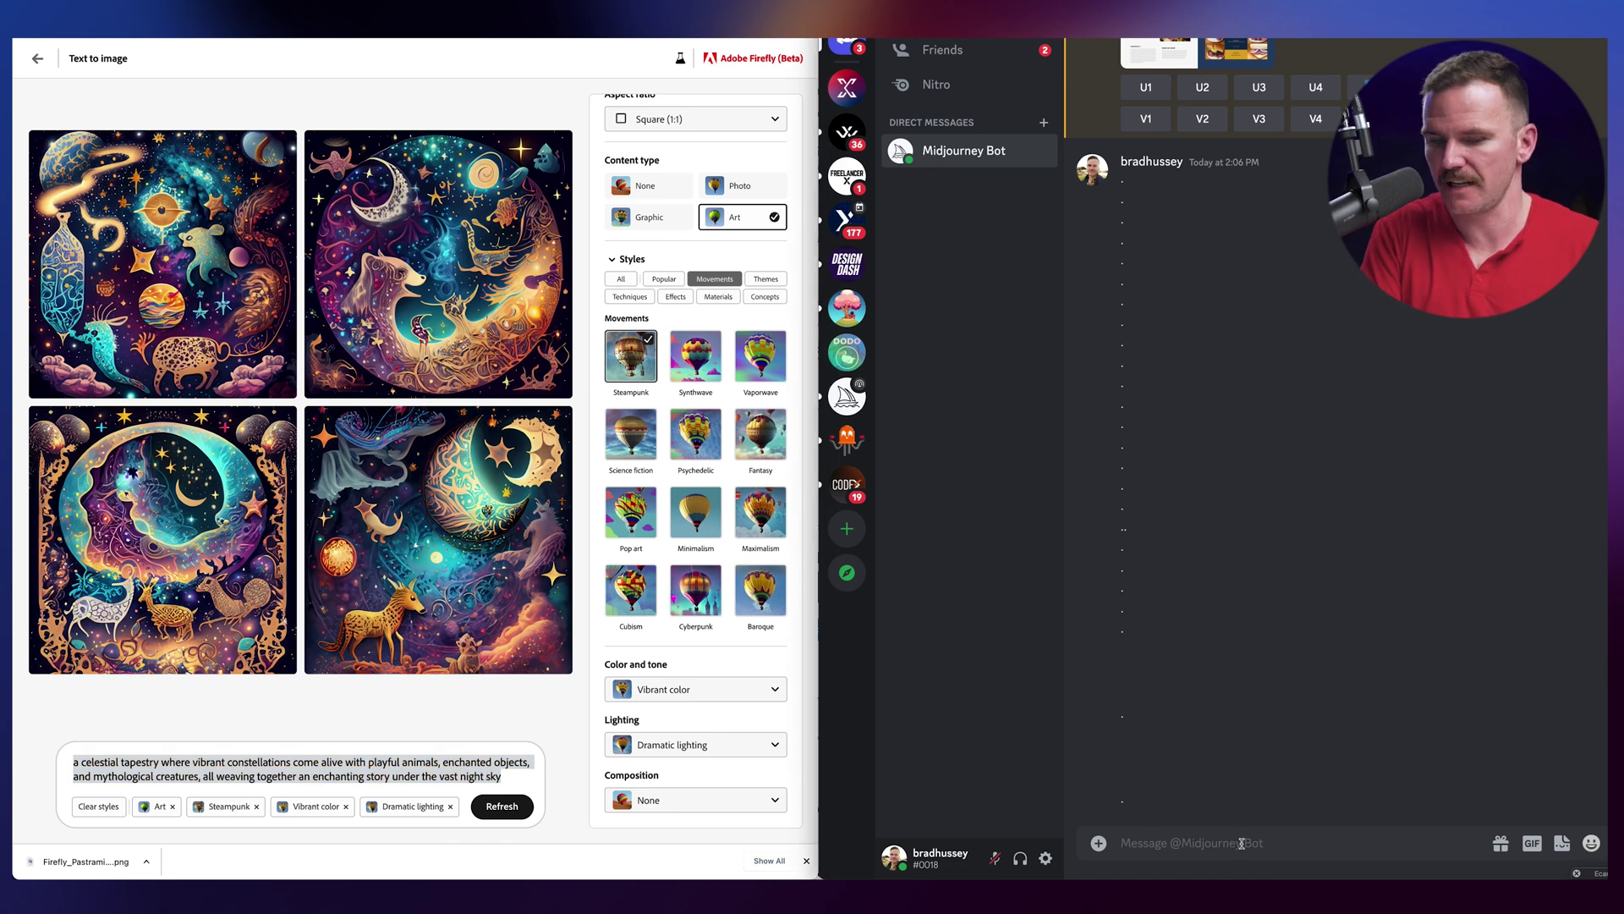
text(/imag)
key(Tab)
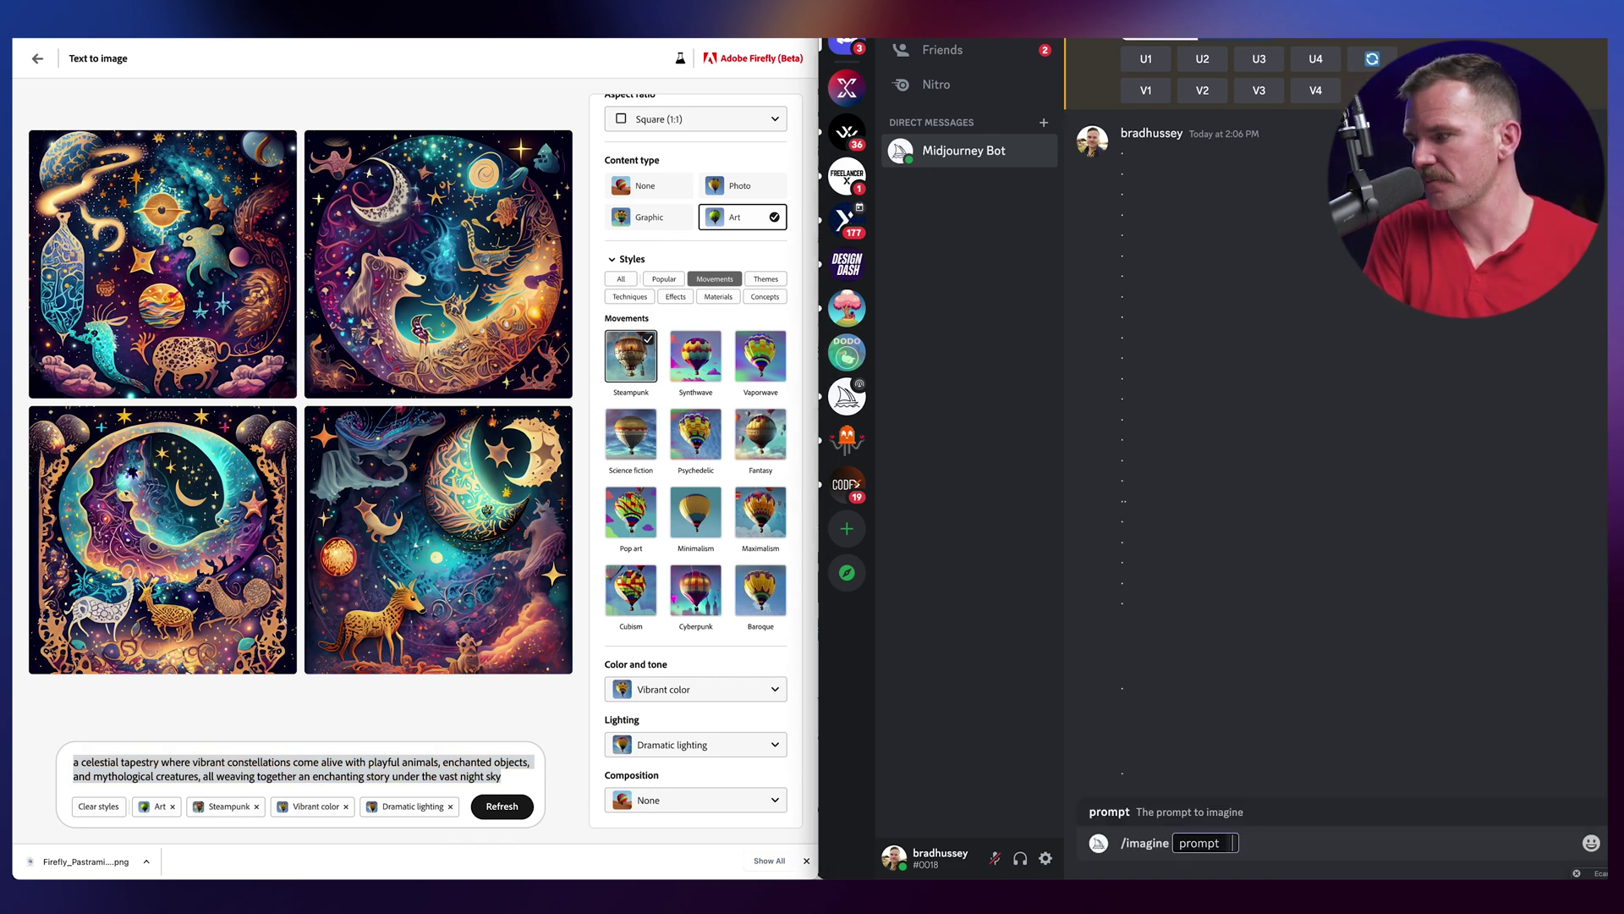
key(ctrl+v)
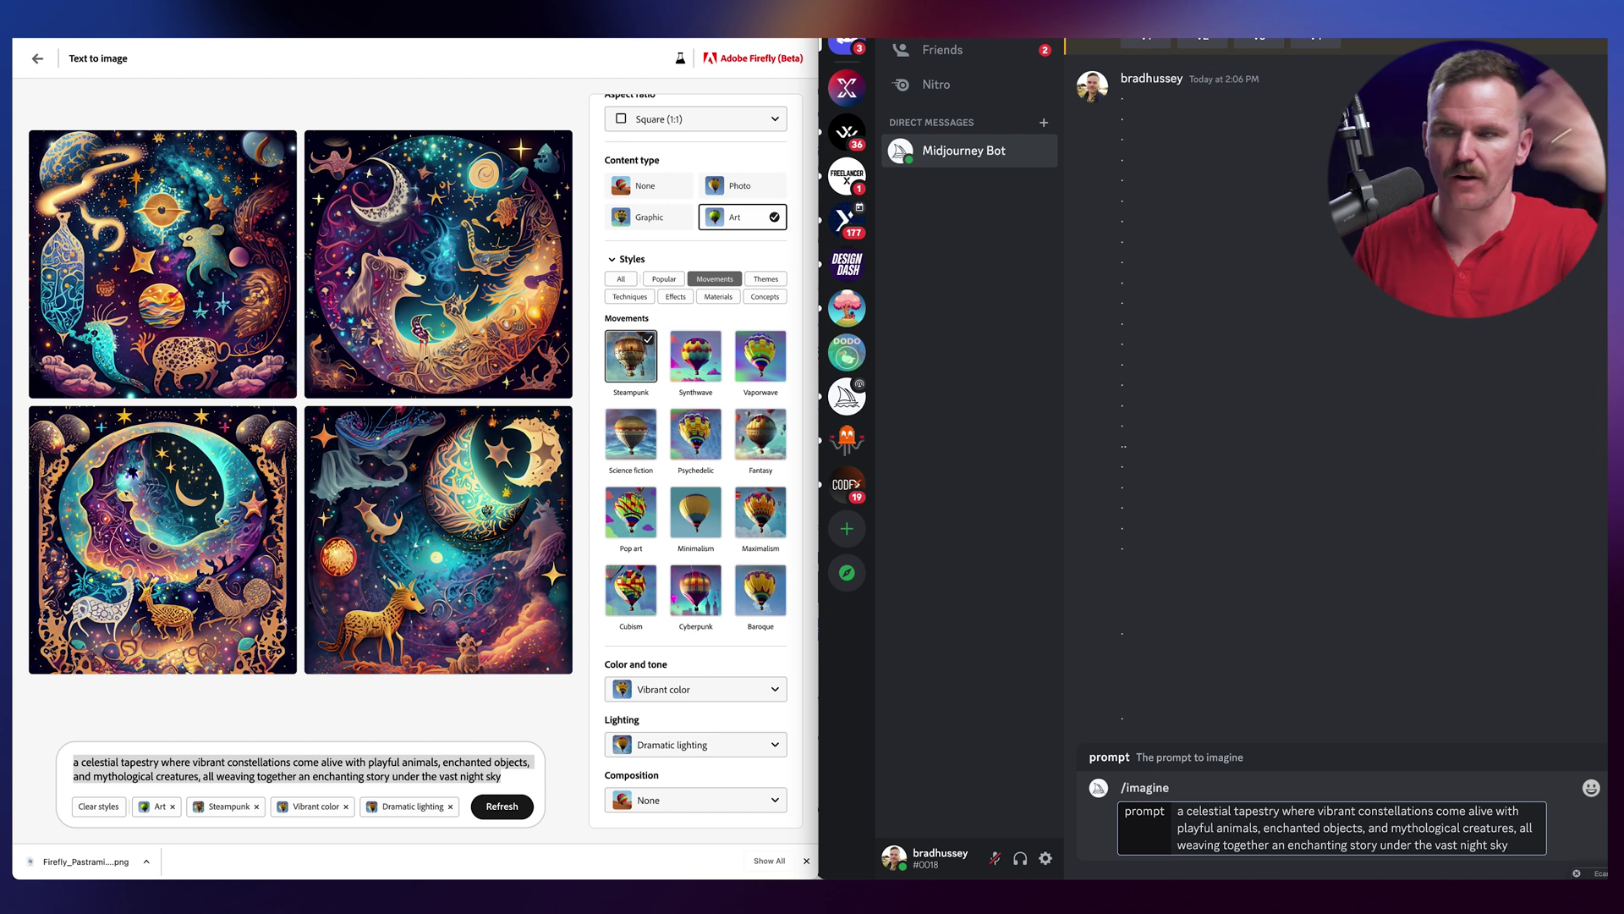
Step: Append 'art, steampunk, vibrant color, dramatic lighting --v 5' to the Midjourney prompt
text(,)
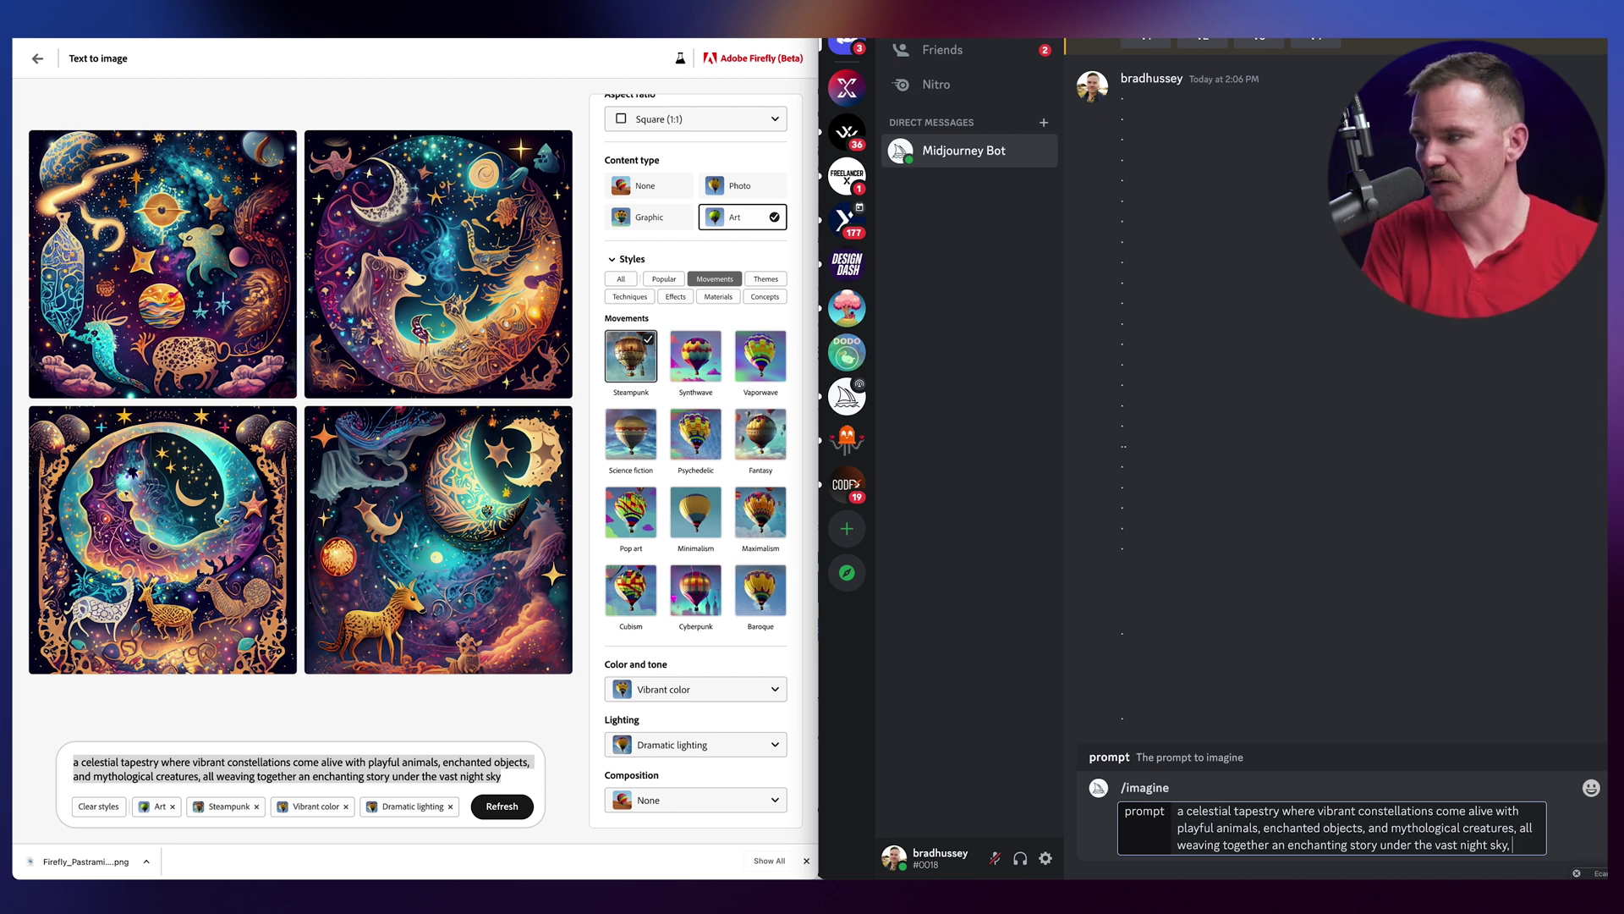
text( art, steea)
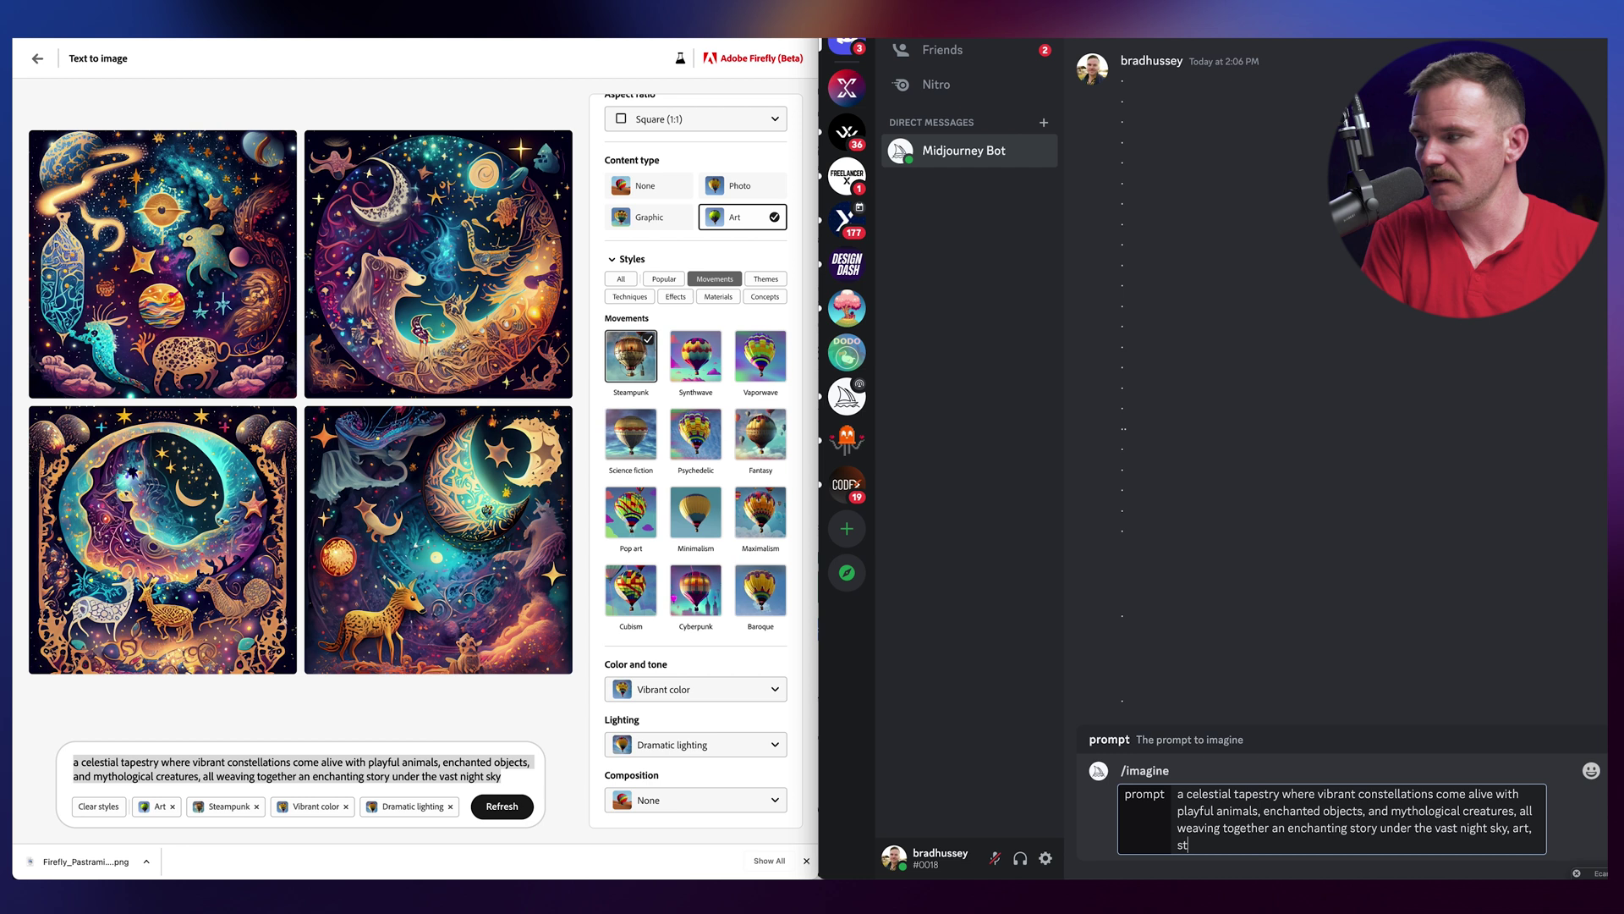
key(BackSpace)
key(BackSpace)
text(am)
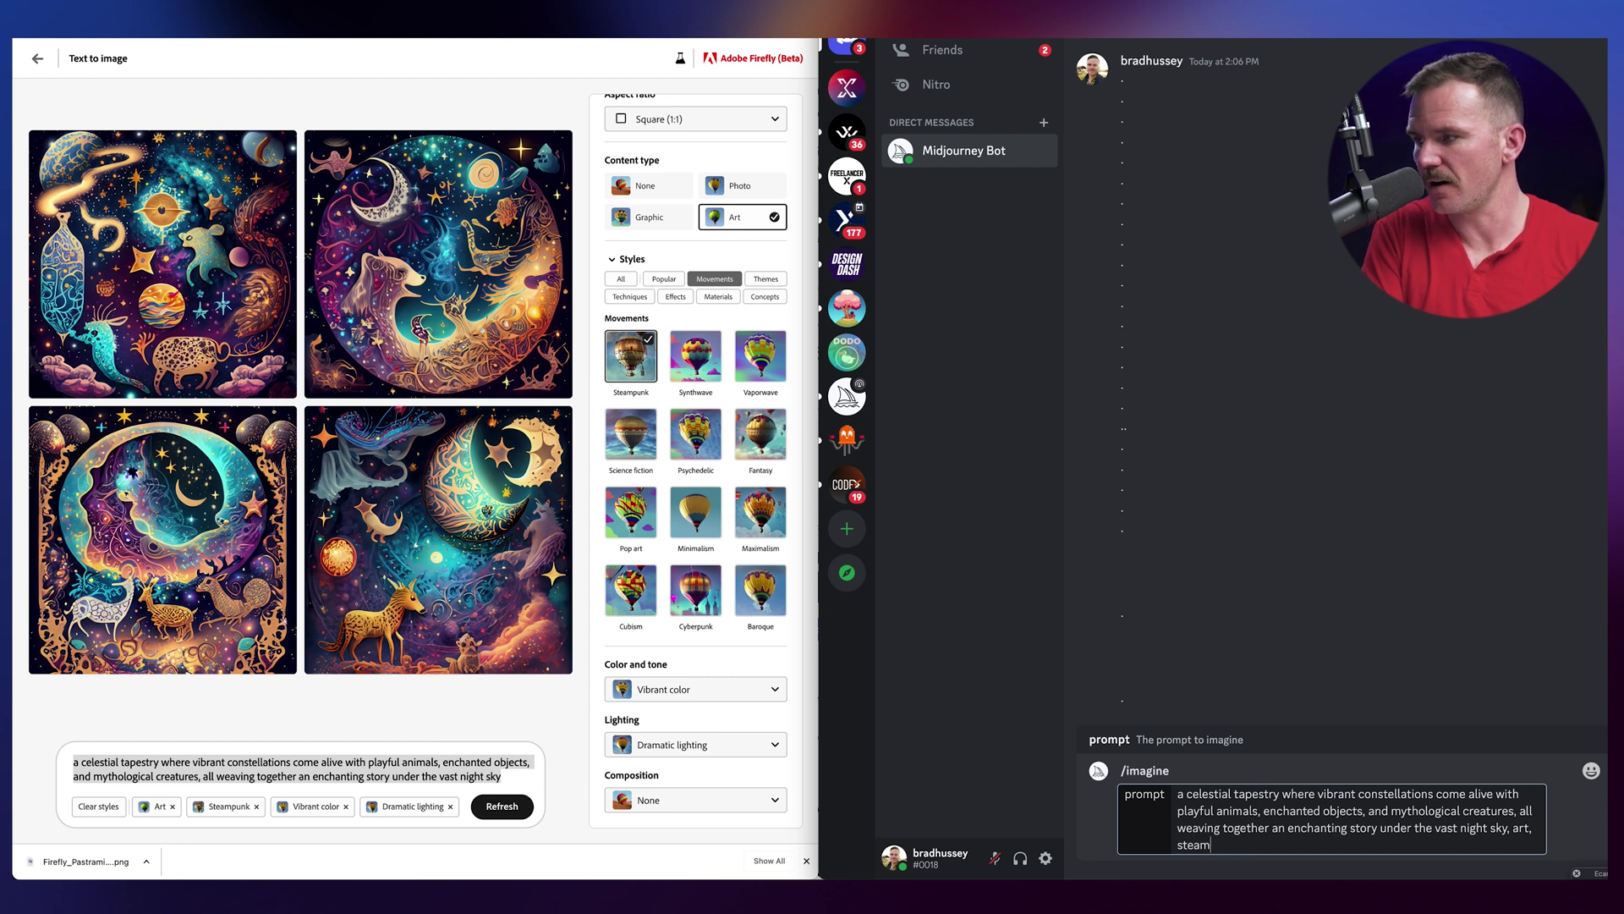
text(punk, vibra)
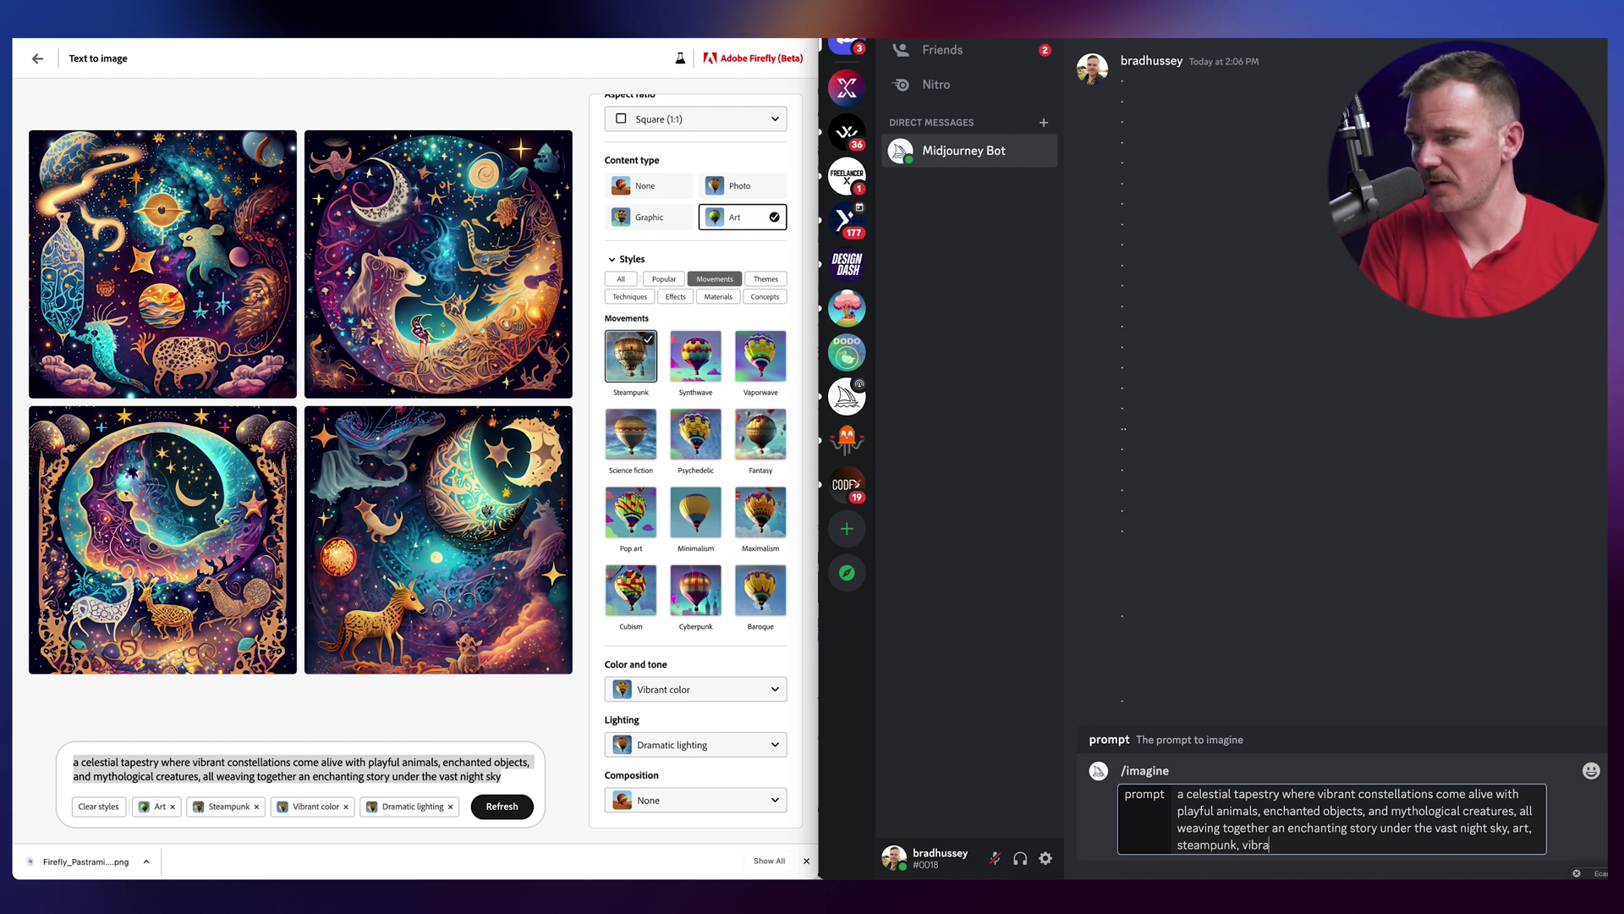
text(nt color, dramatic lightiing)
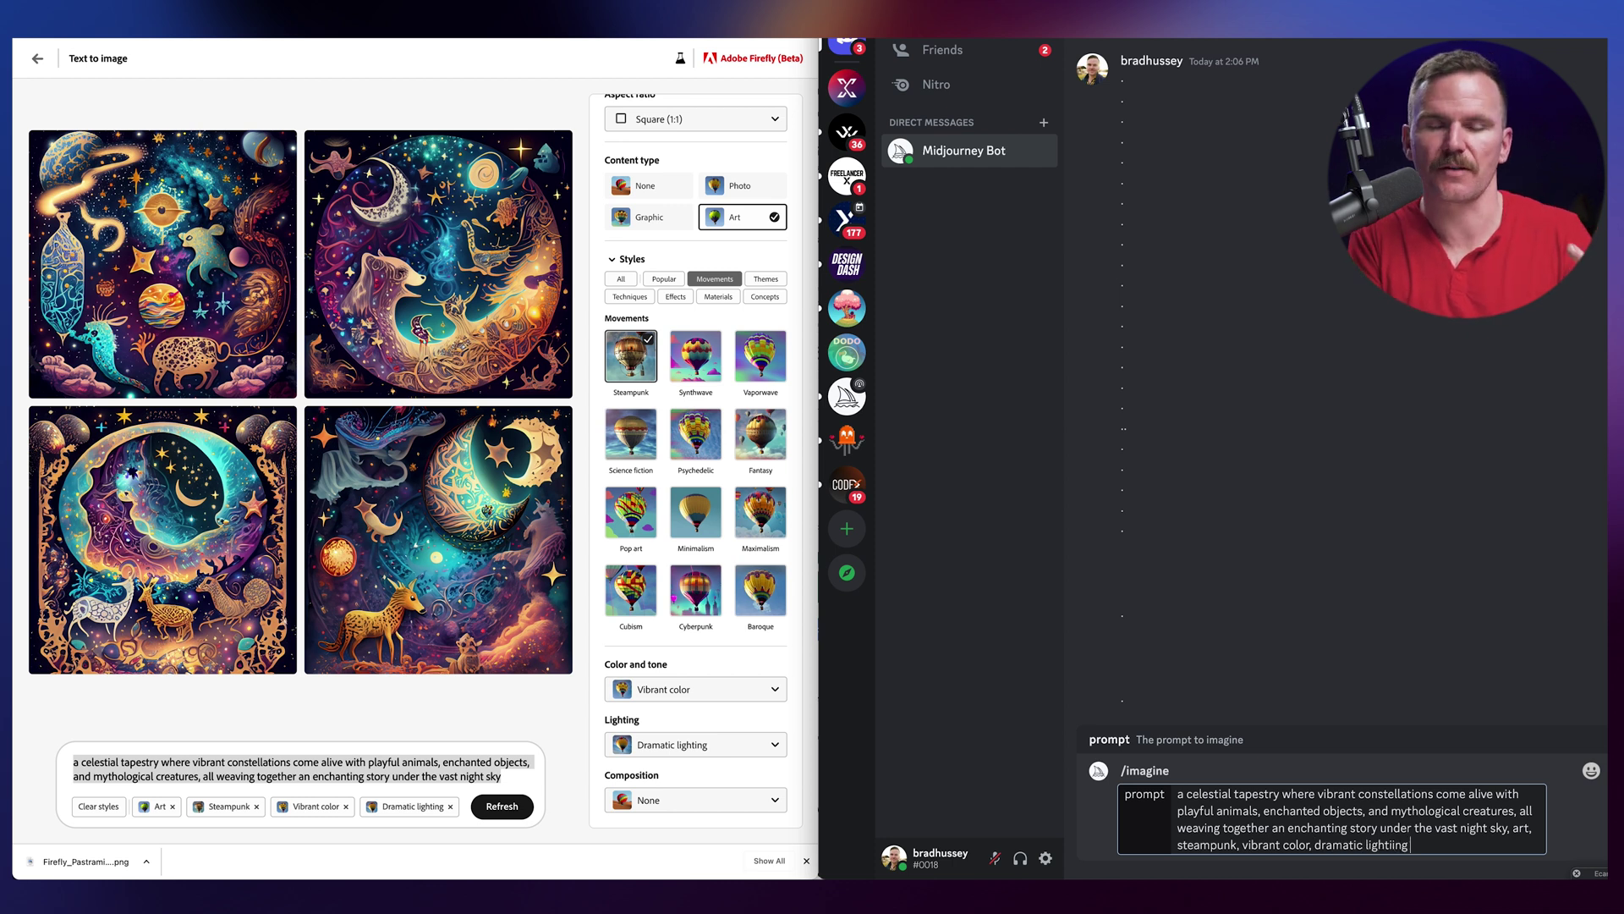
text( --v)
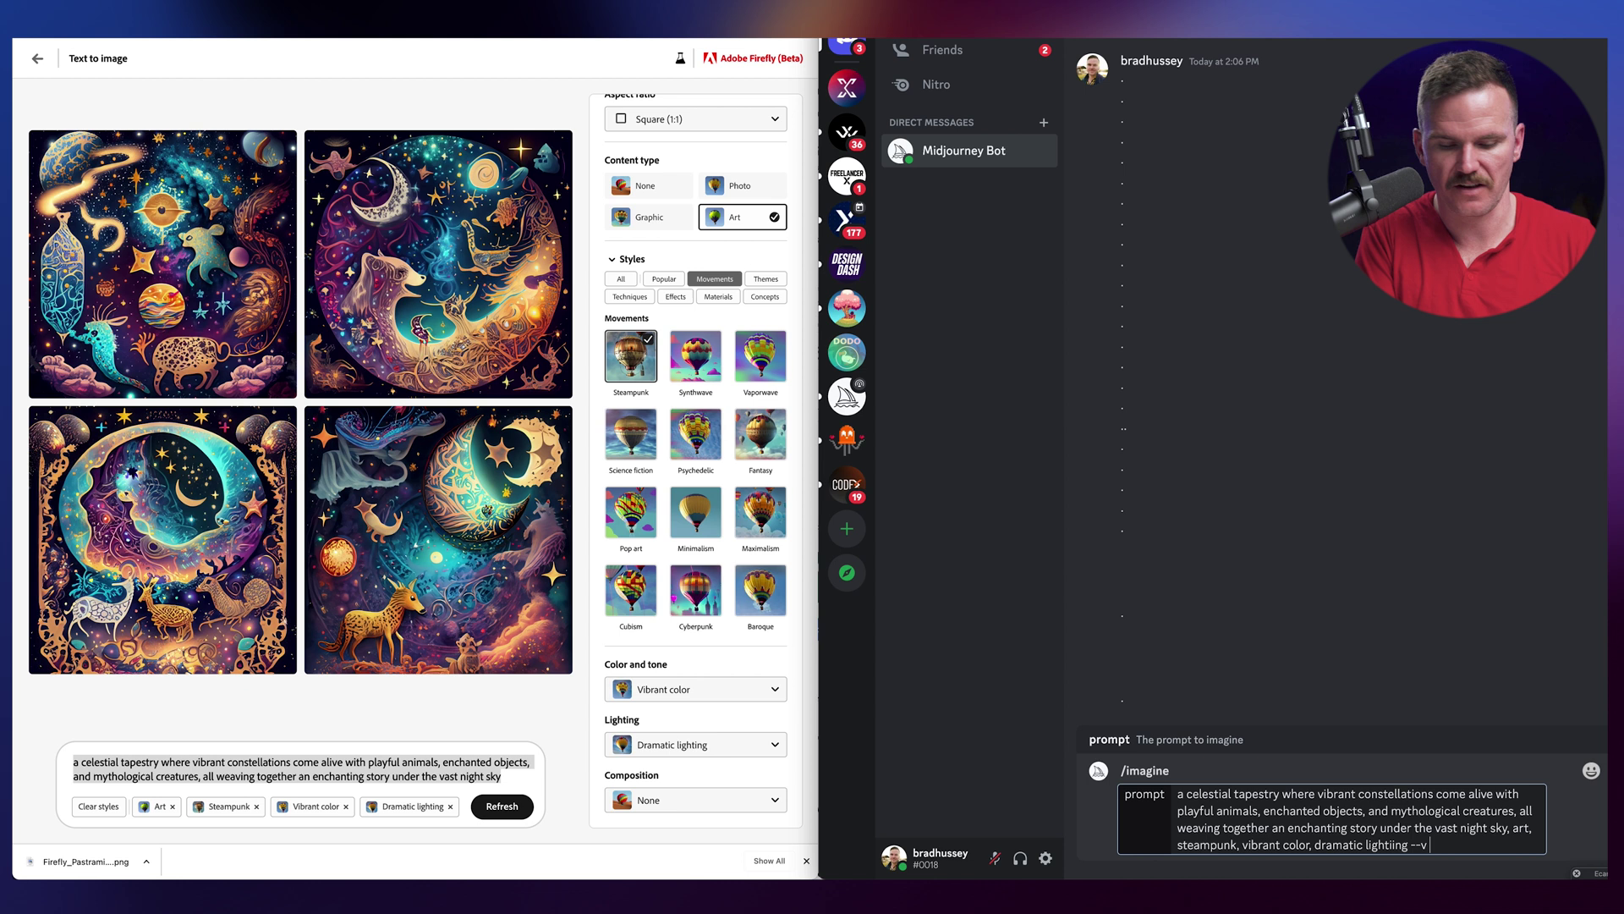
text( 5 --)
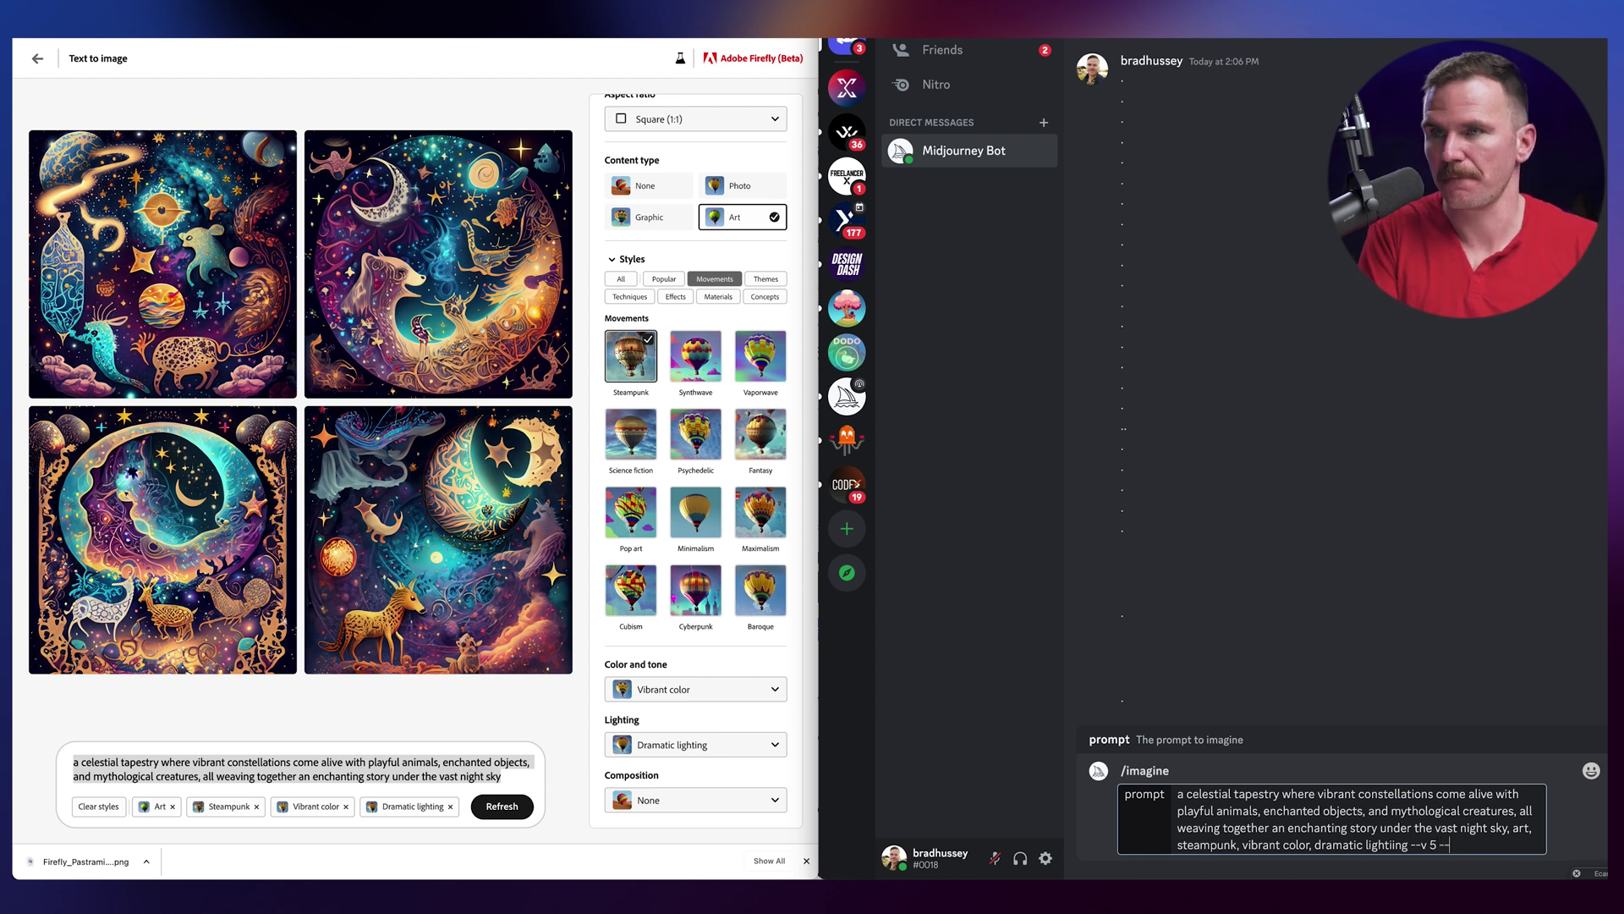
text(a)
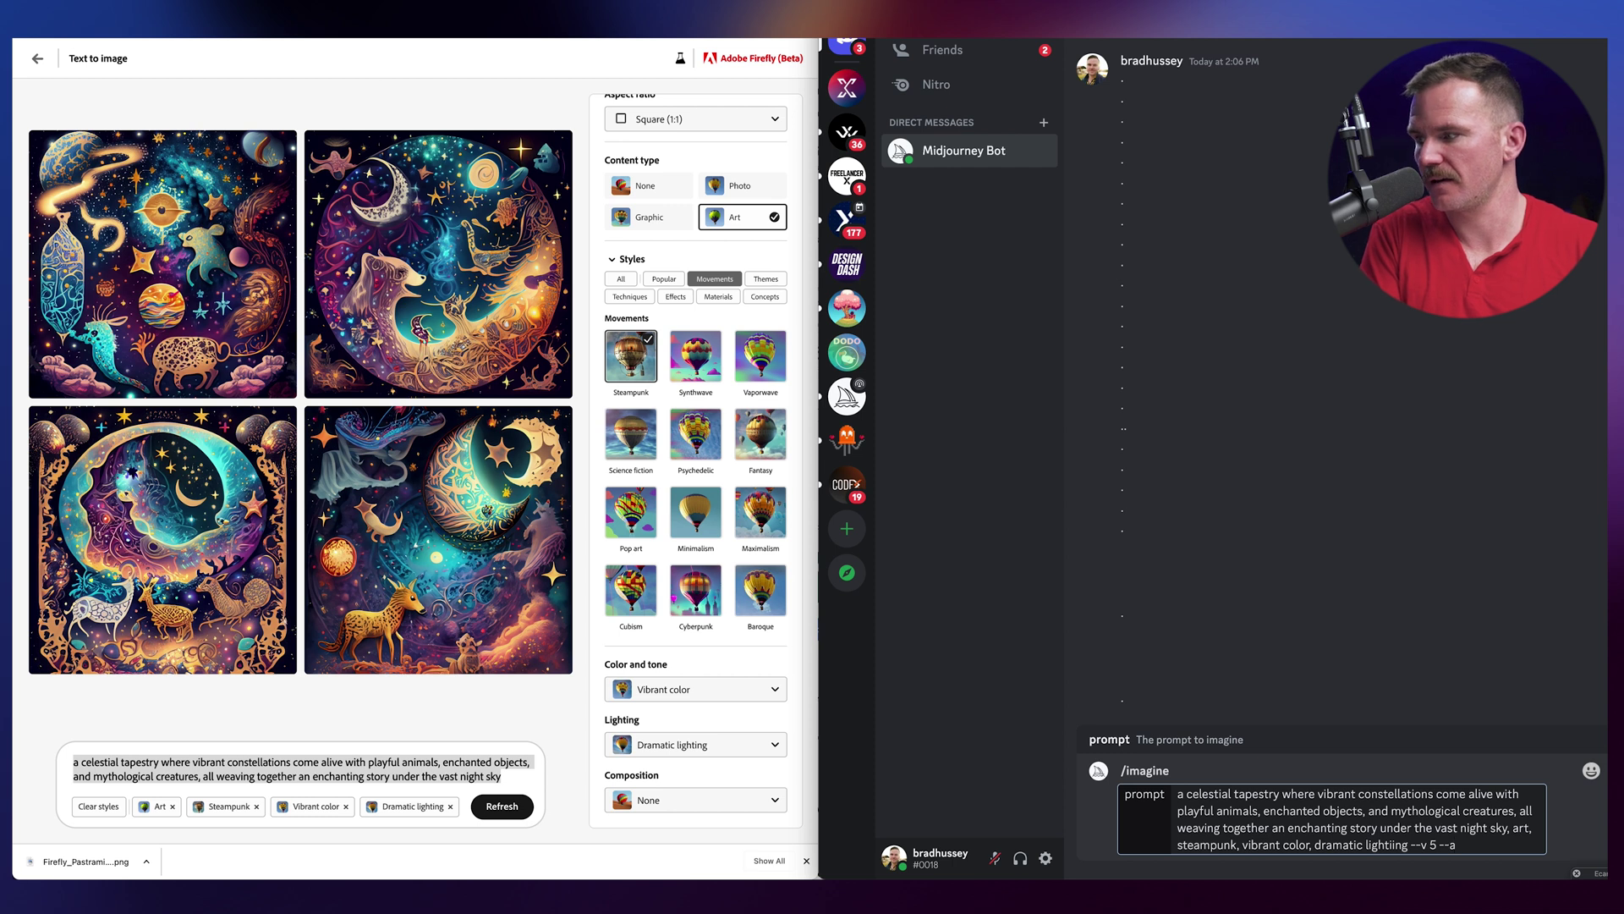
key(BackSpace)
key(BackSpace)
key(BackSpace)
key(BackSpace)
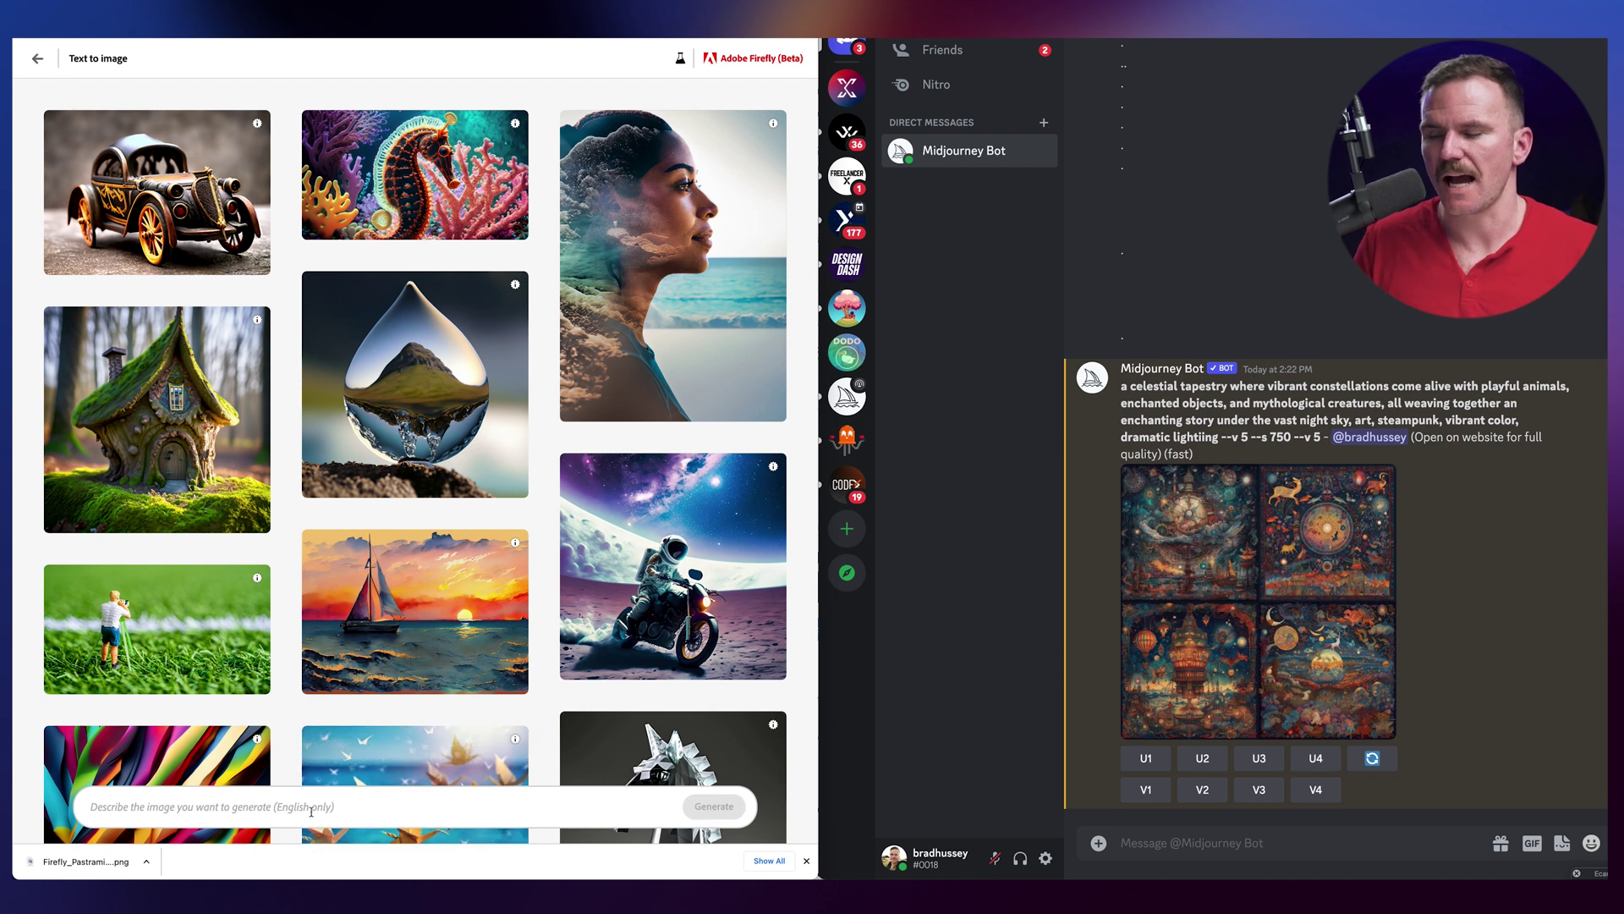
Step: Paste the deli landing-page prompt without '--ar 9:16' and generate images
click(806, 860)
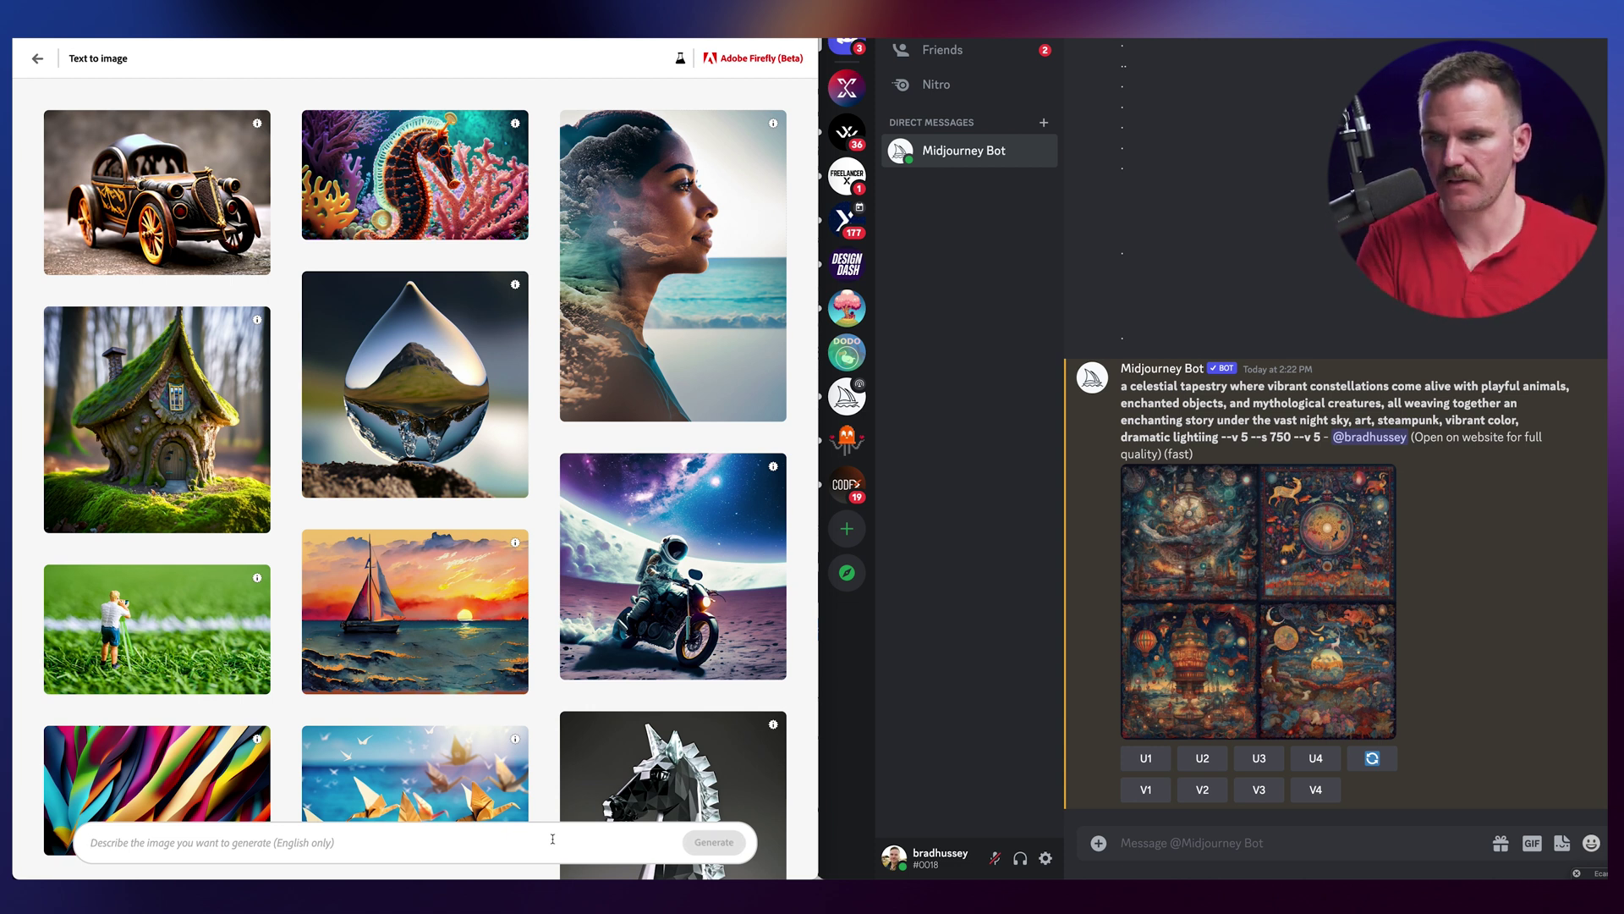
text(a clean website landing page for a deli restaurant that makes pastrami sandwiches, use a blue yellow and white color scheme --ar 9:16)
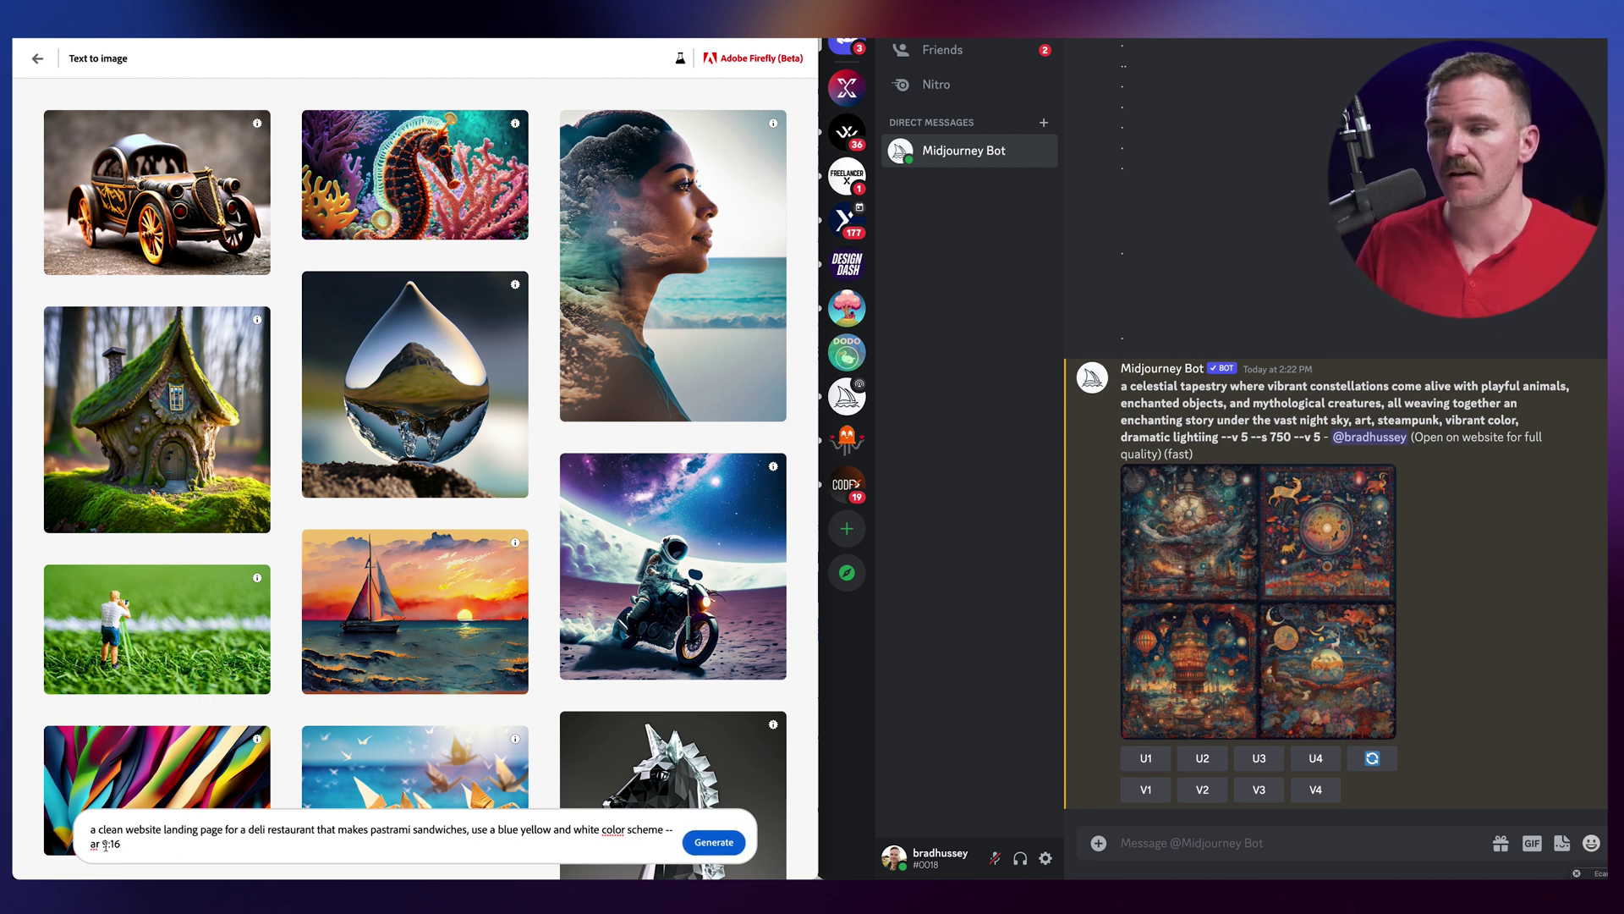
drag(664, 830, 499, 858)
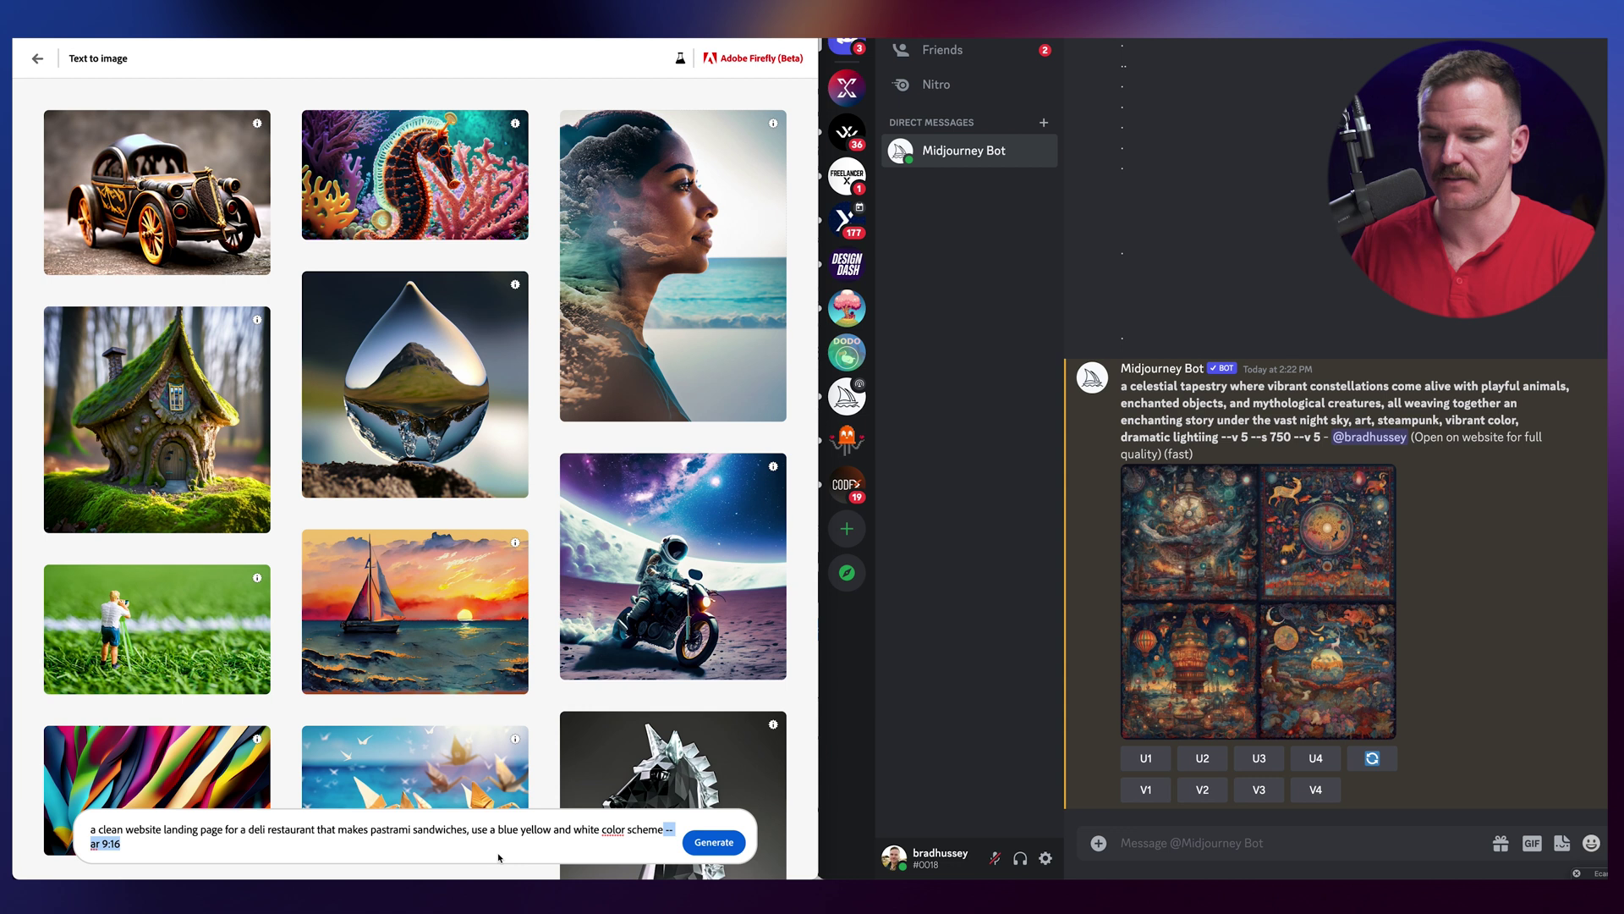
key(BackSpace)
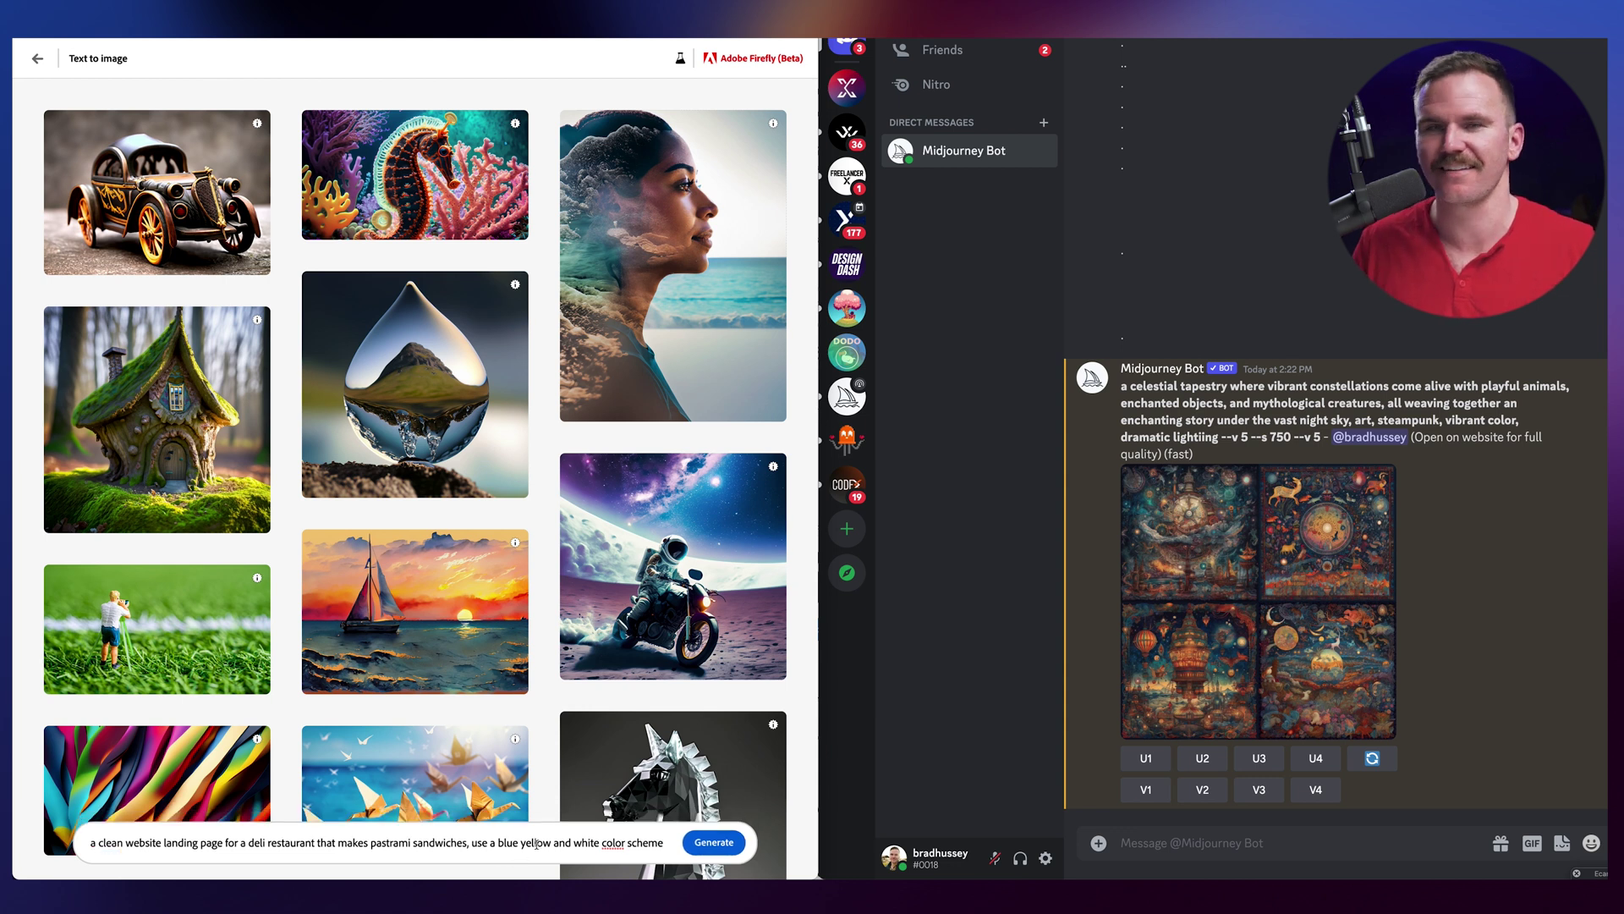
click(713, 843)
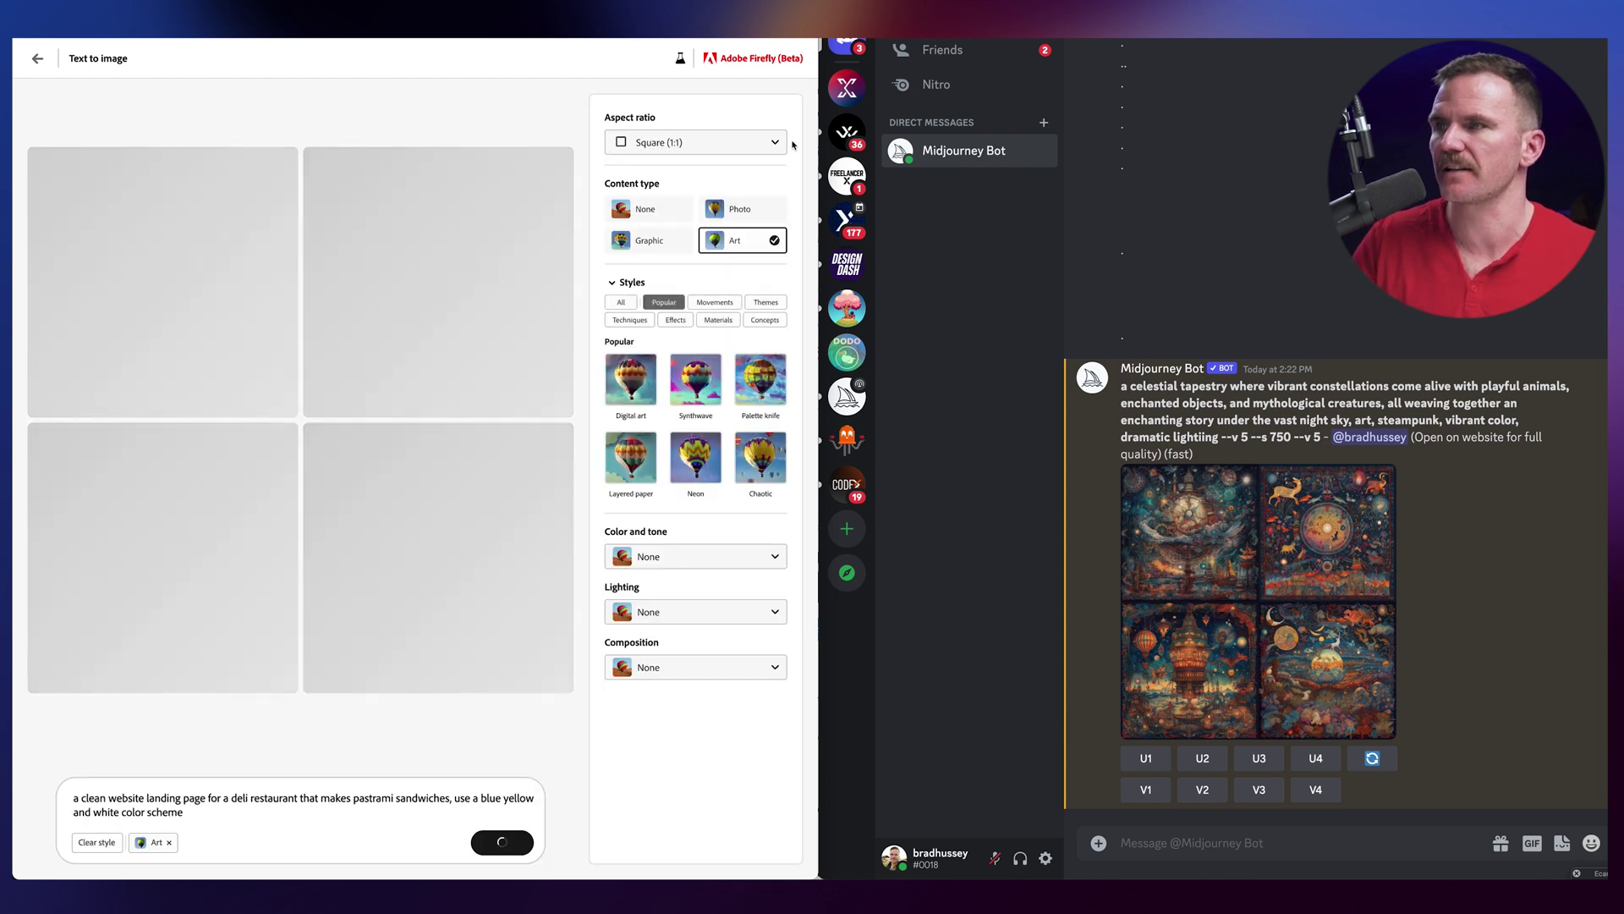
Step: Change the aspect ratio to Portrait (3:4)
click(734, 140)
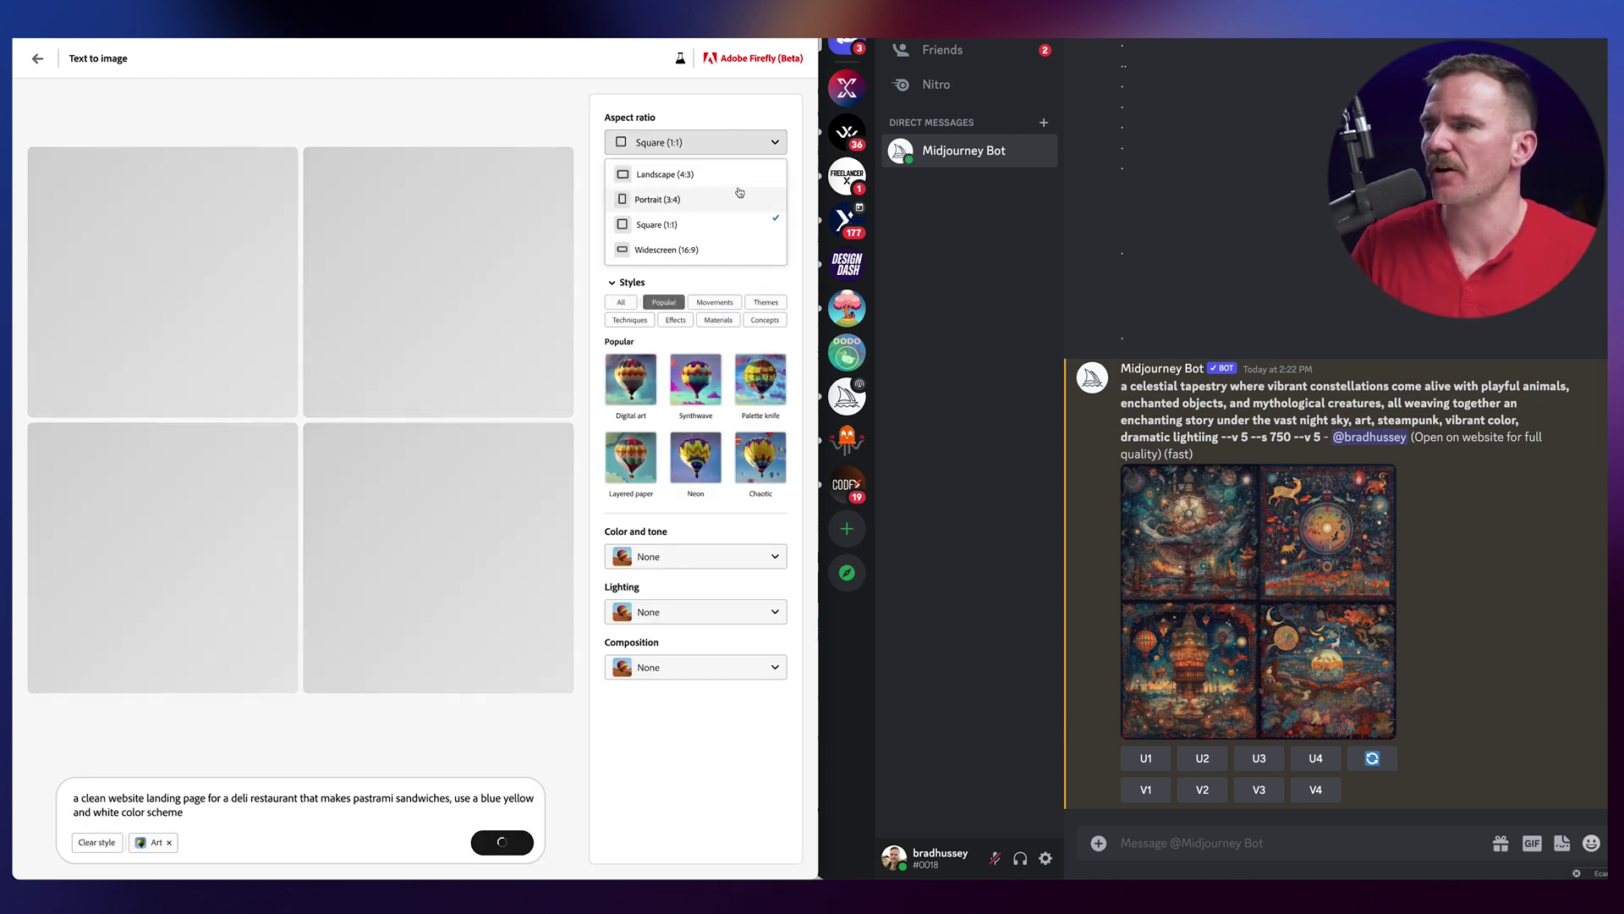
click(673, 199)
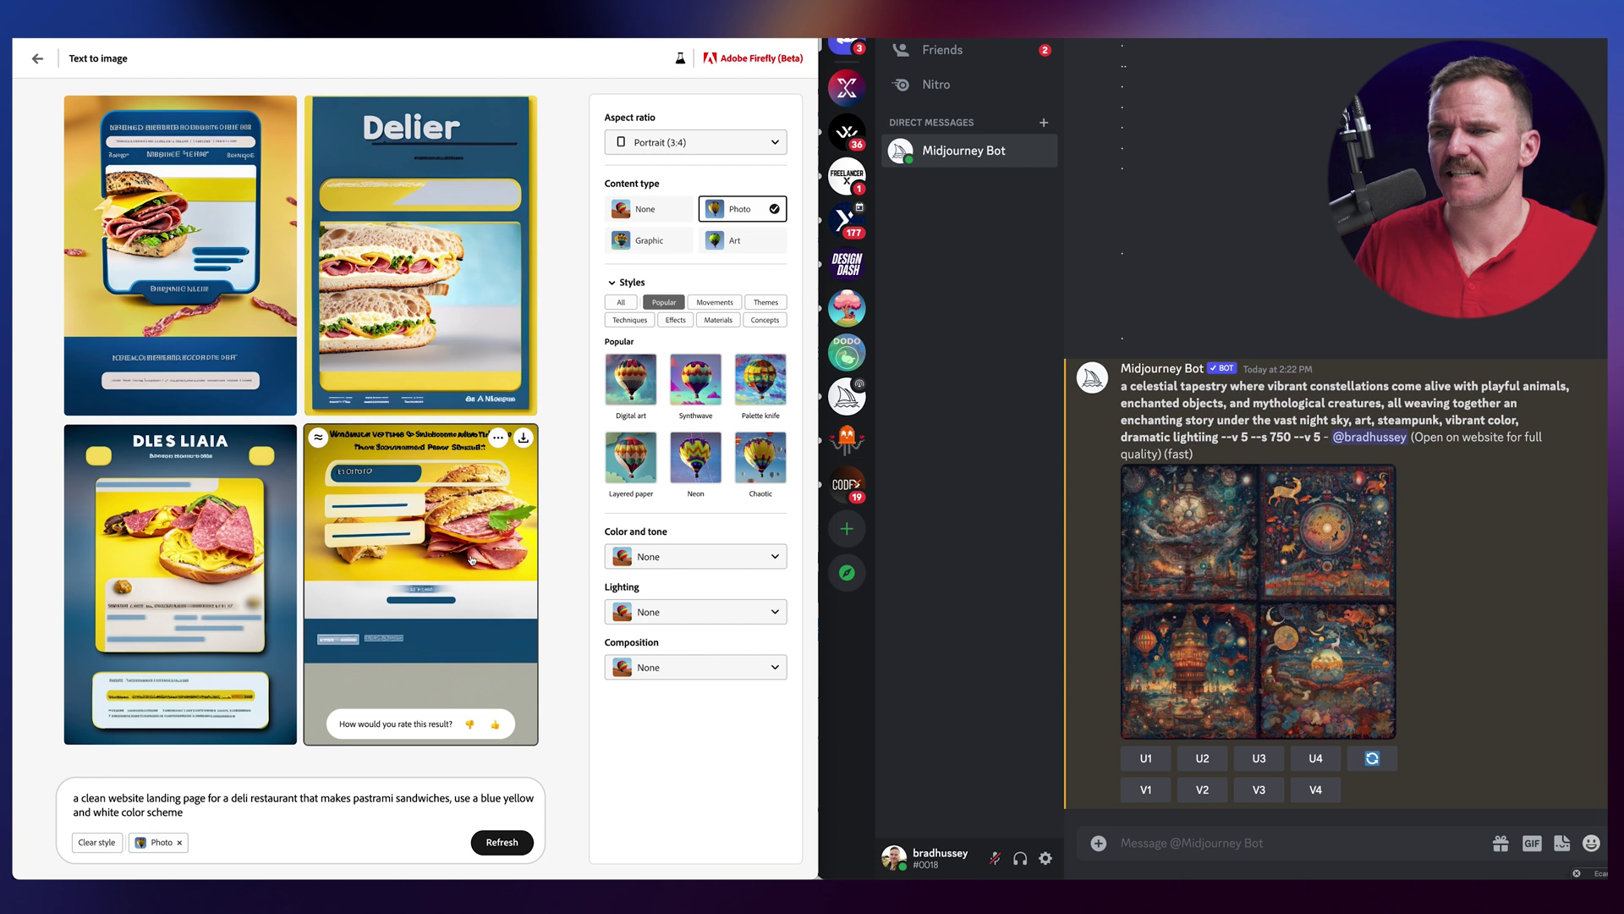
mouse_move(278, 567)
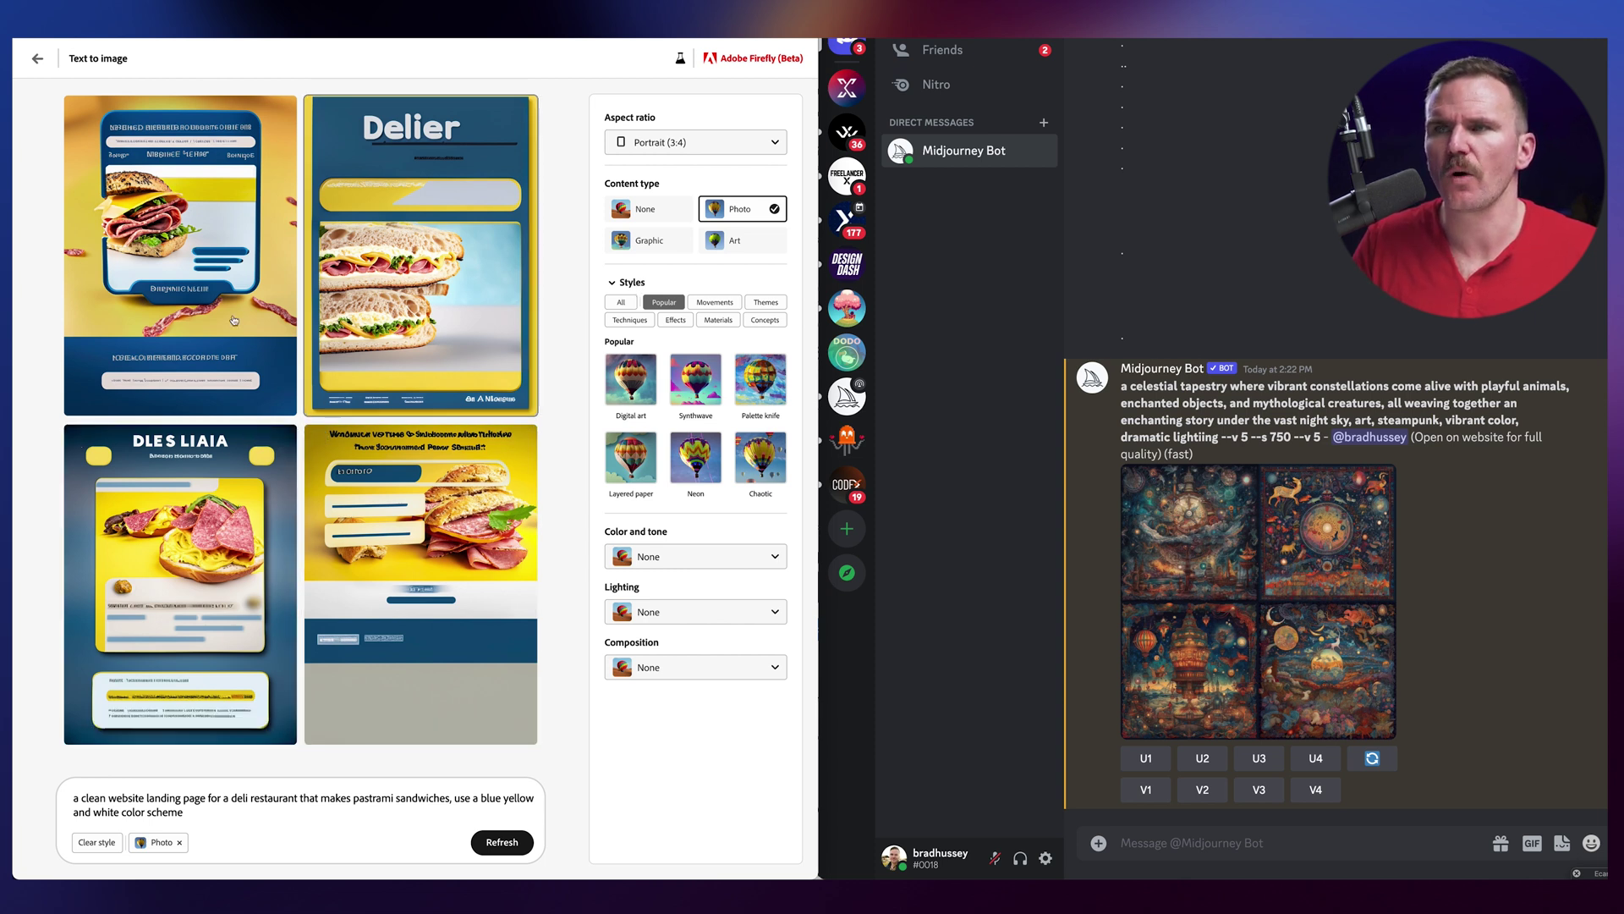
mouse_move(312, 296)
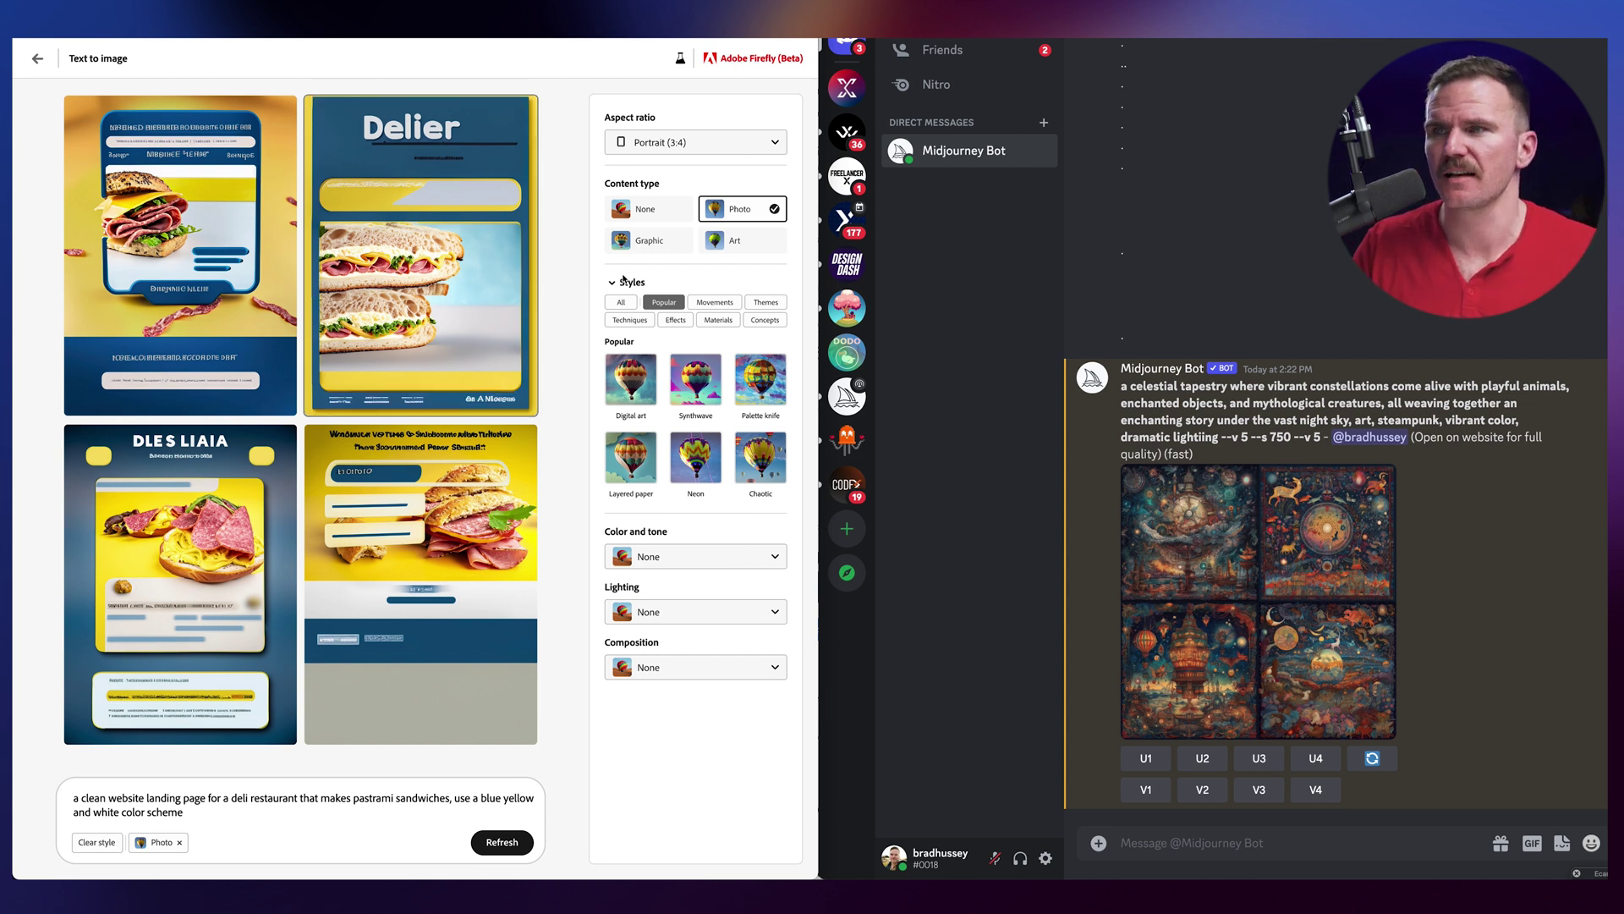
mouse_move(113, 139)
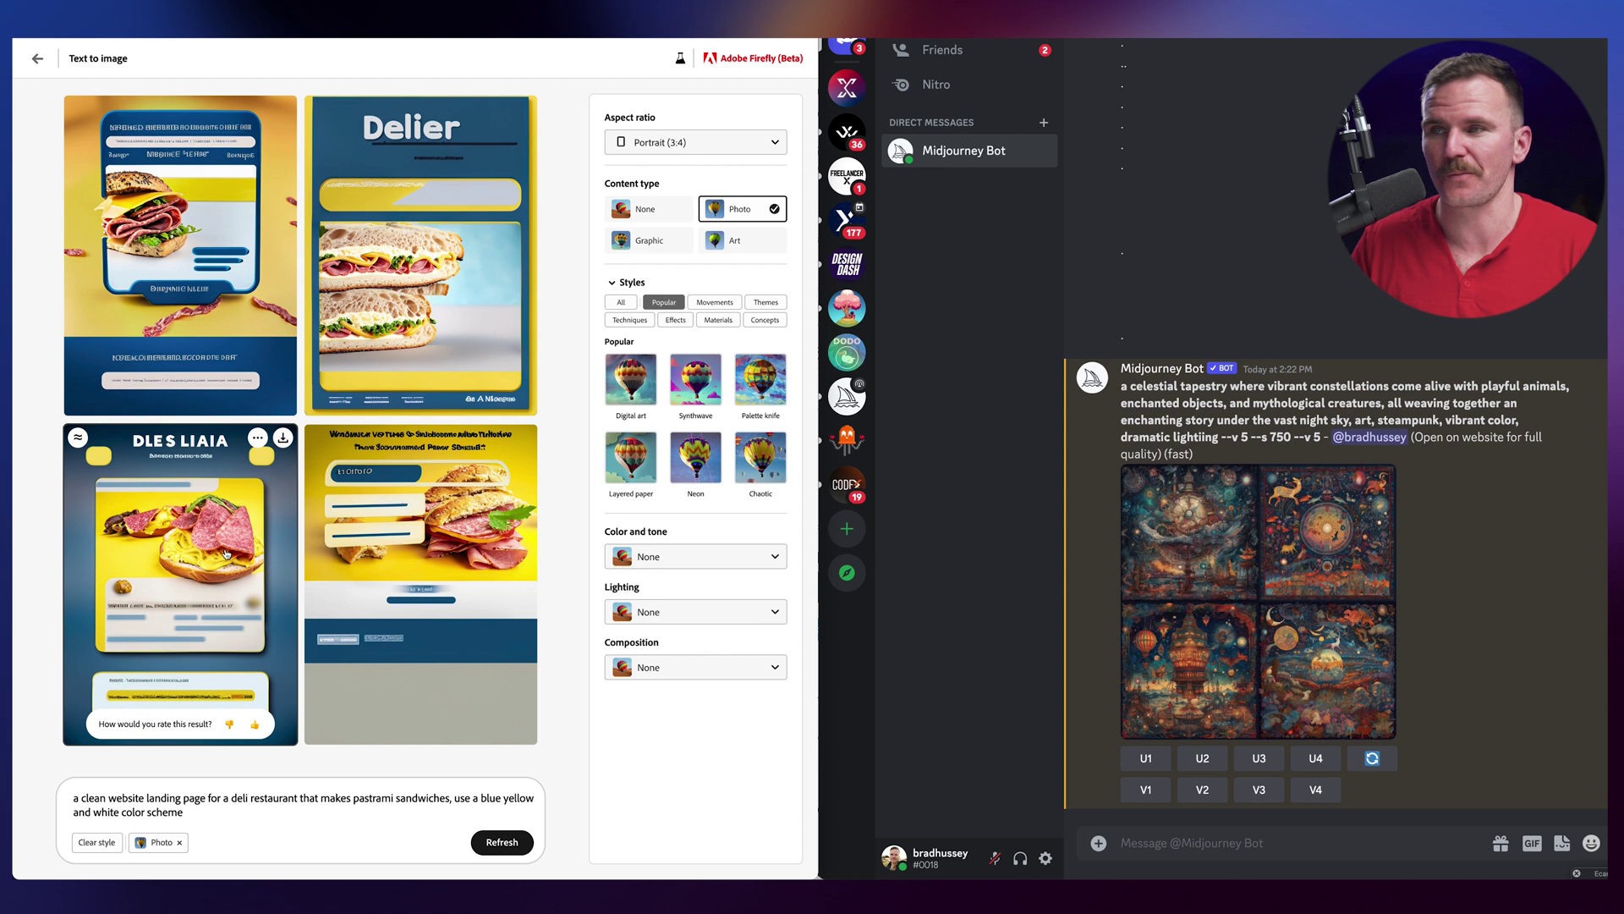
Step: Paste the deli prompt to the Midjourney Bot, fix the '--ar' dashes and append '--v 5'
click(1240, 844)
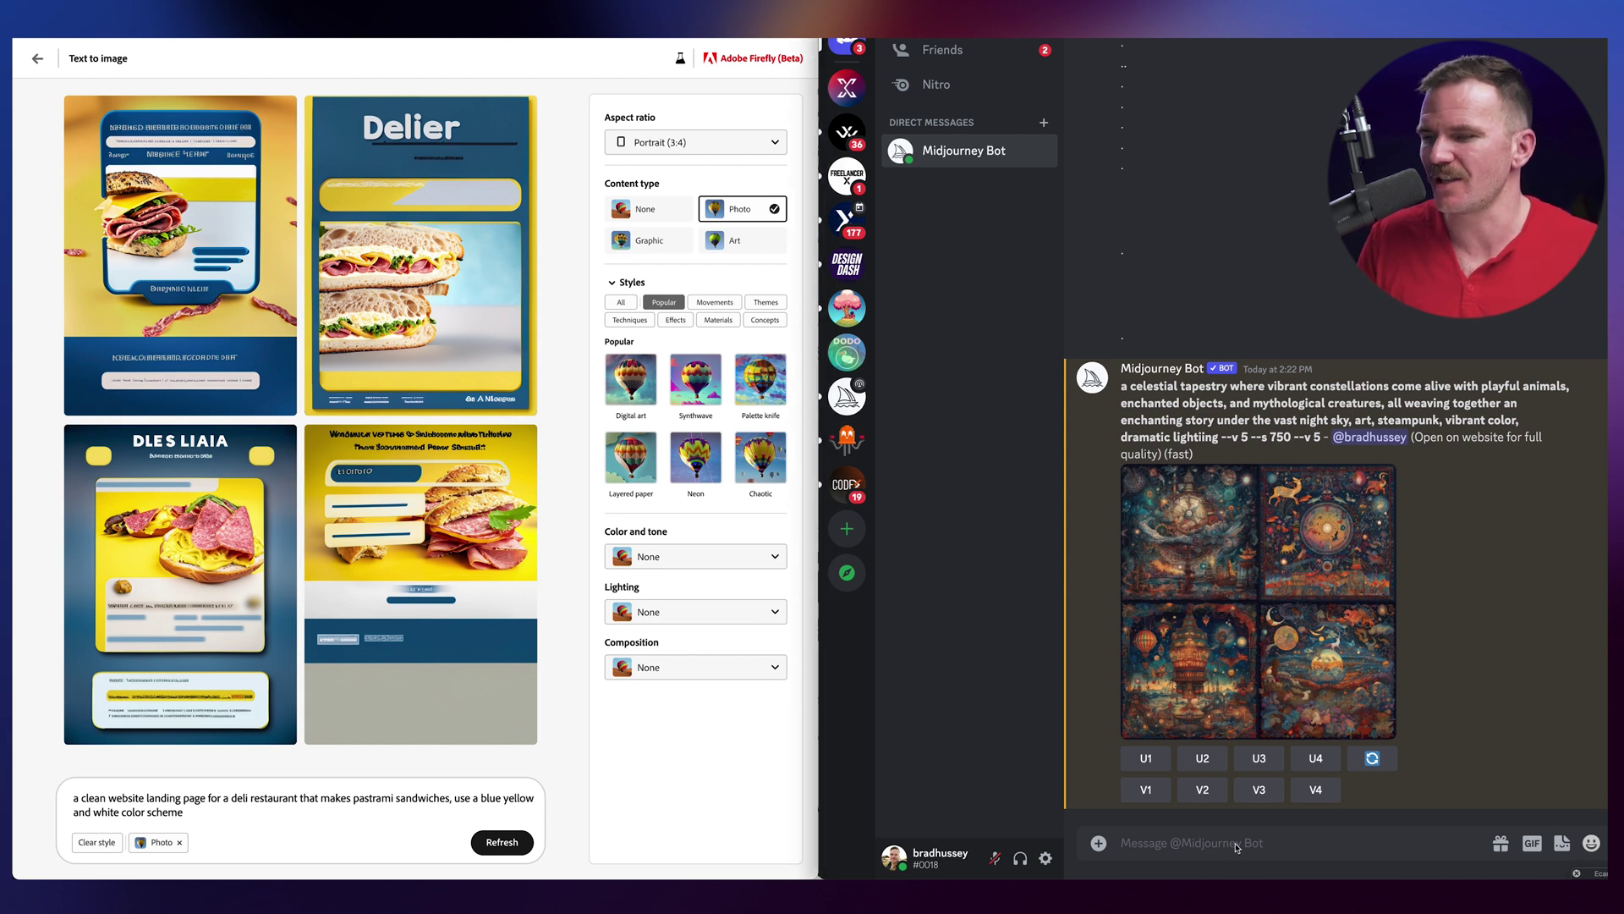
text(a clean website landing page for a deli restaurant that makes pastrami sandwiches, use a blue yellow and white color scheme --ar 9:16)
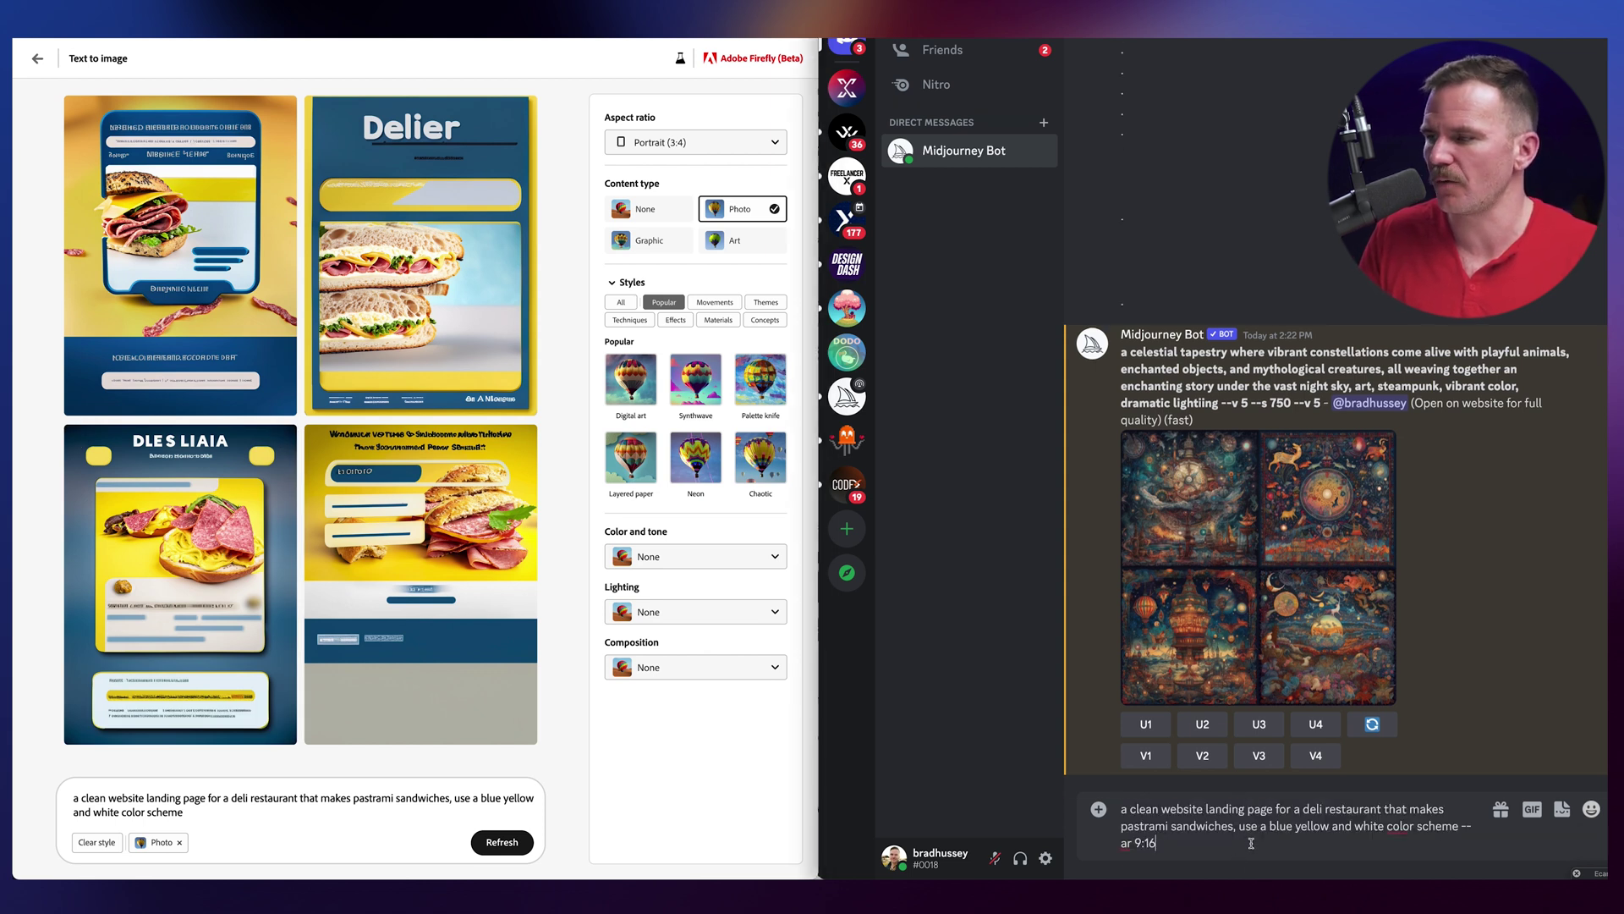
click(1135, 843)
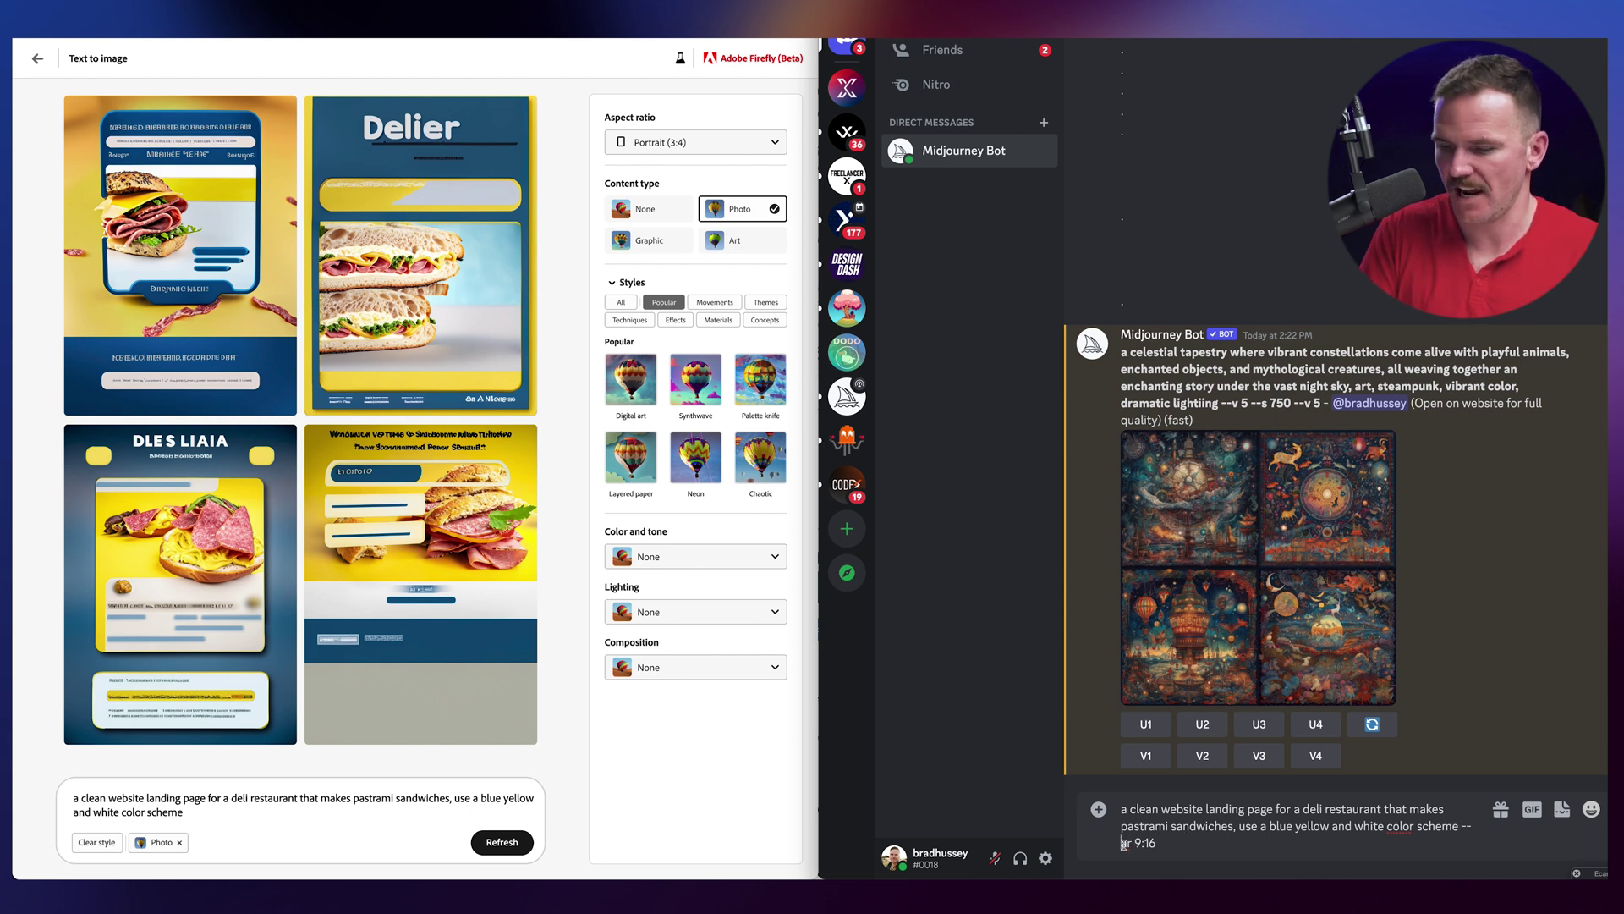
key(BackSpace)
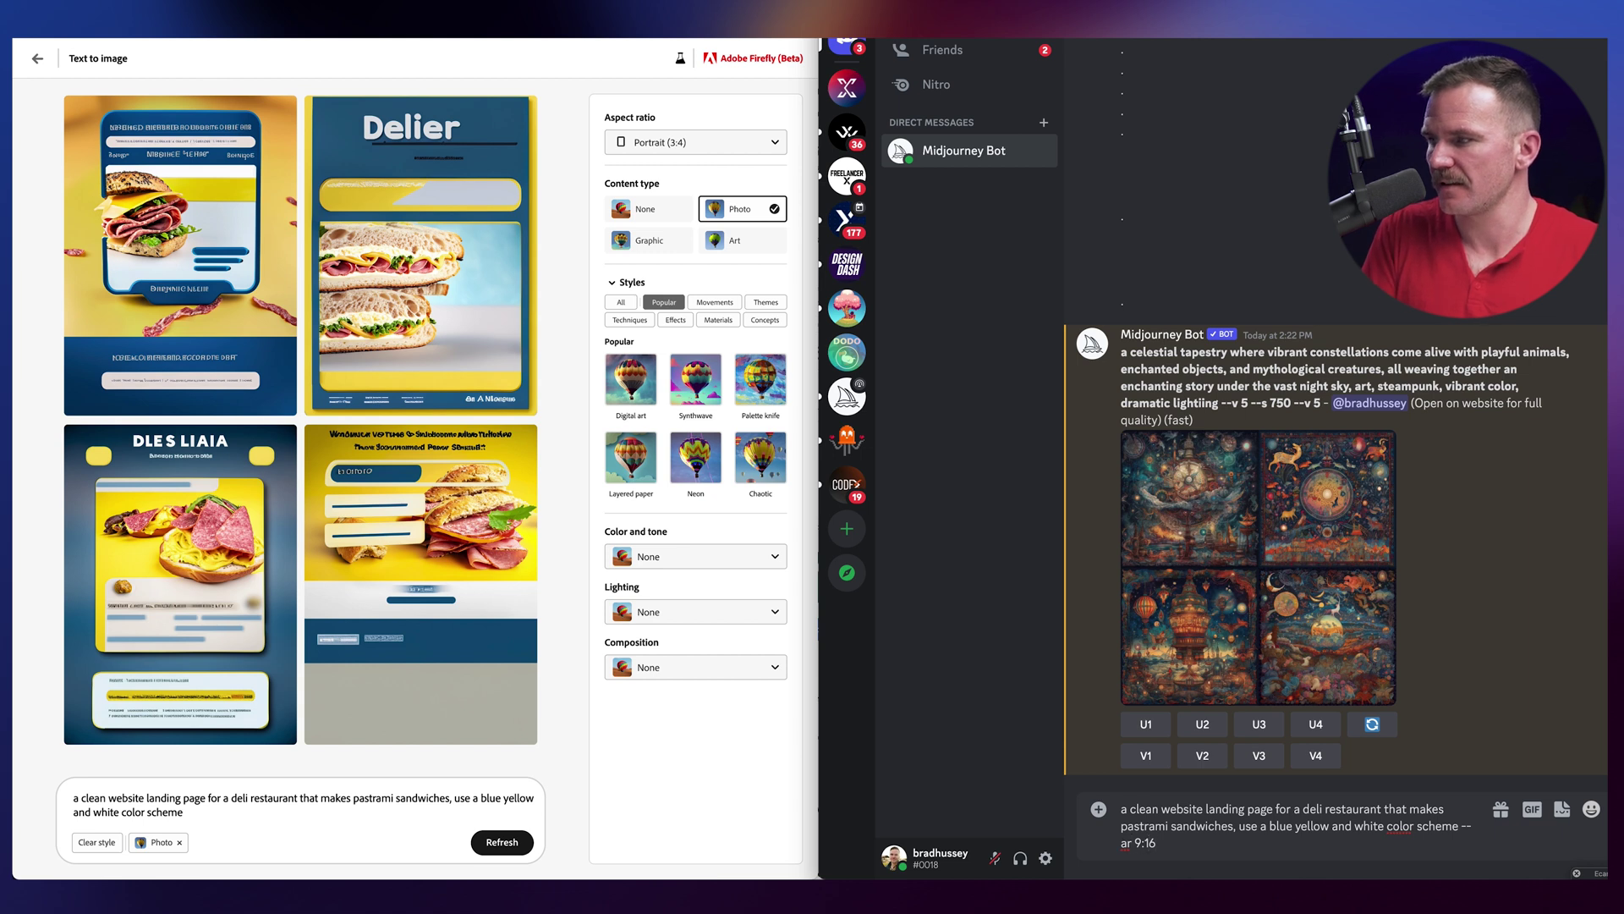
text(--v 5)
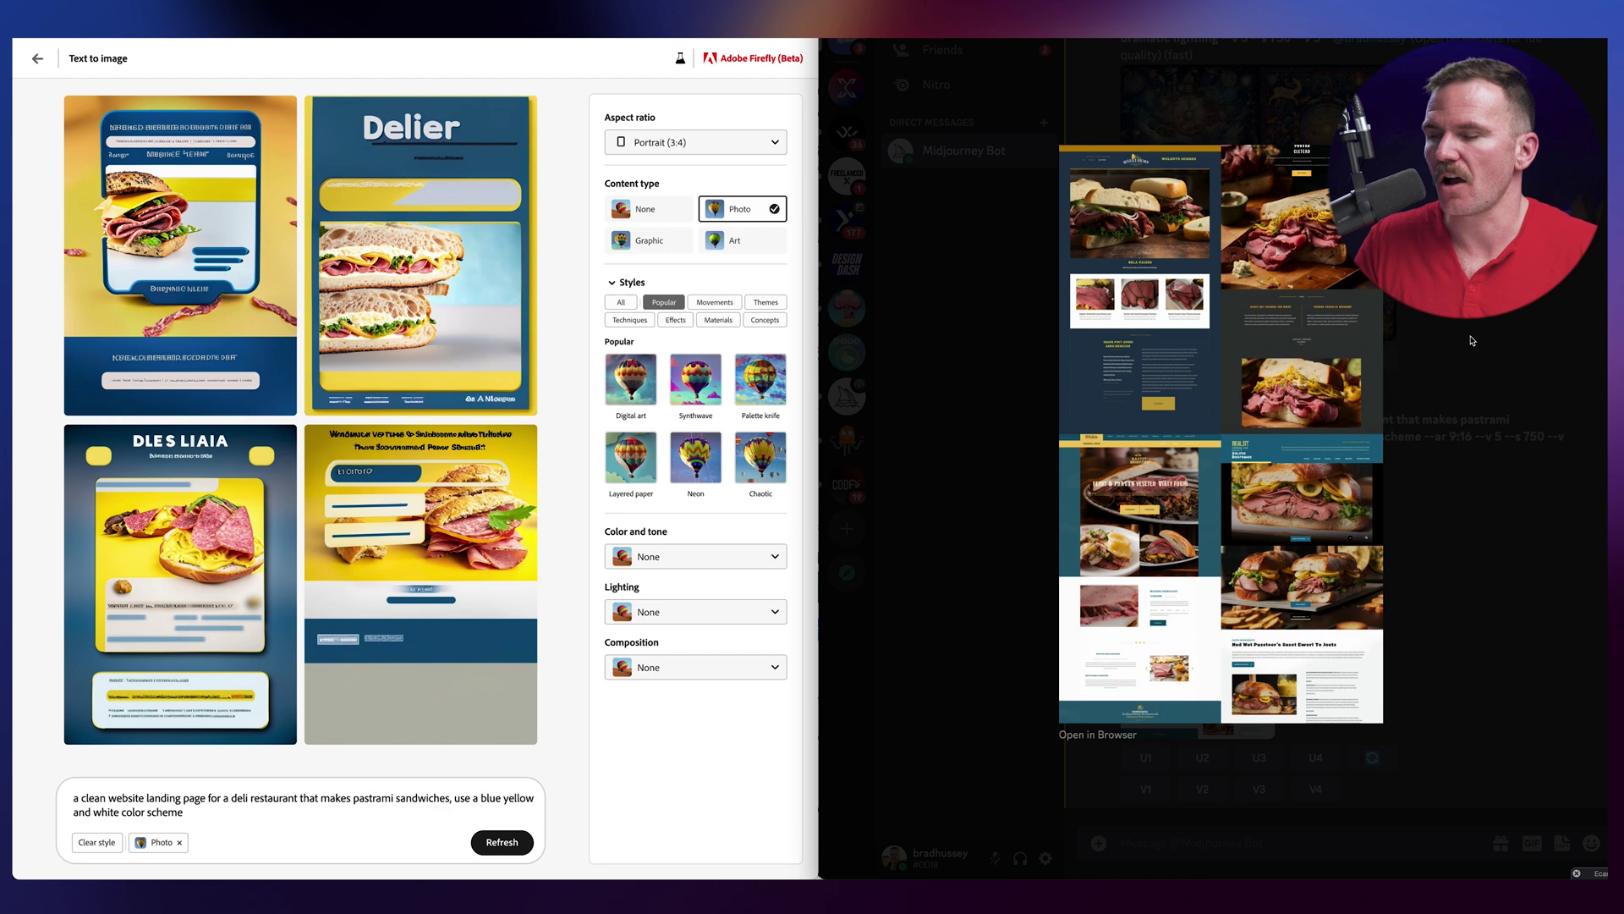
Step: Scroll back and view the earlier meat-shop and restaurant website grids enlarged
click(1454, 350)
scroll(1290, 336, up, 10)
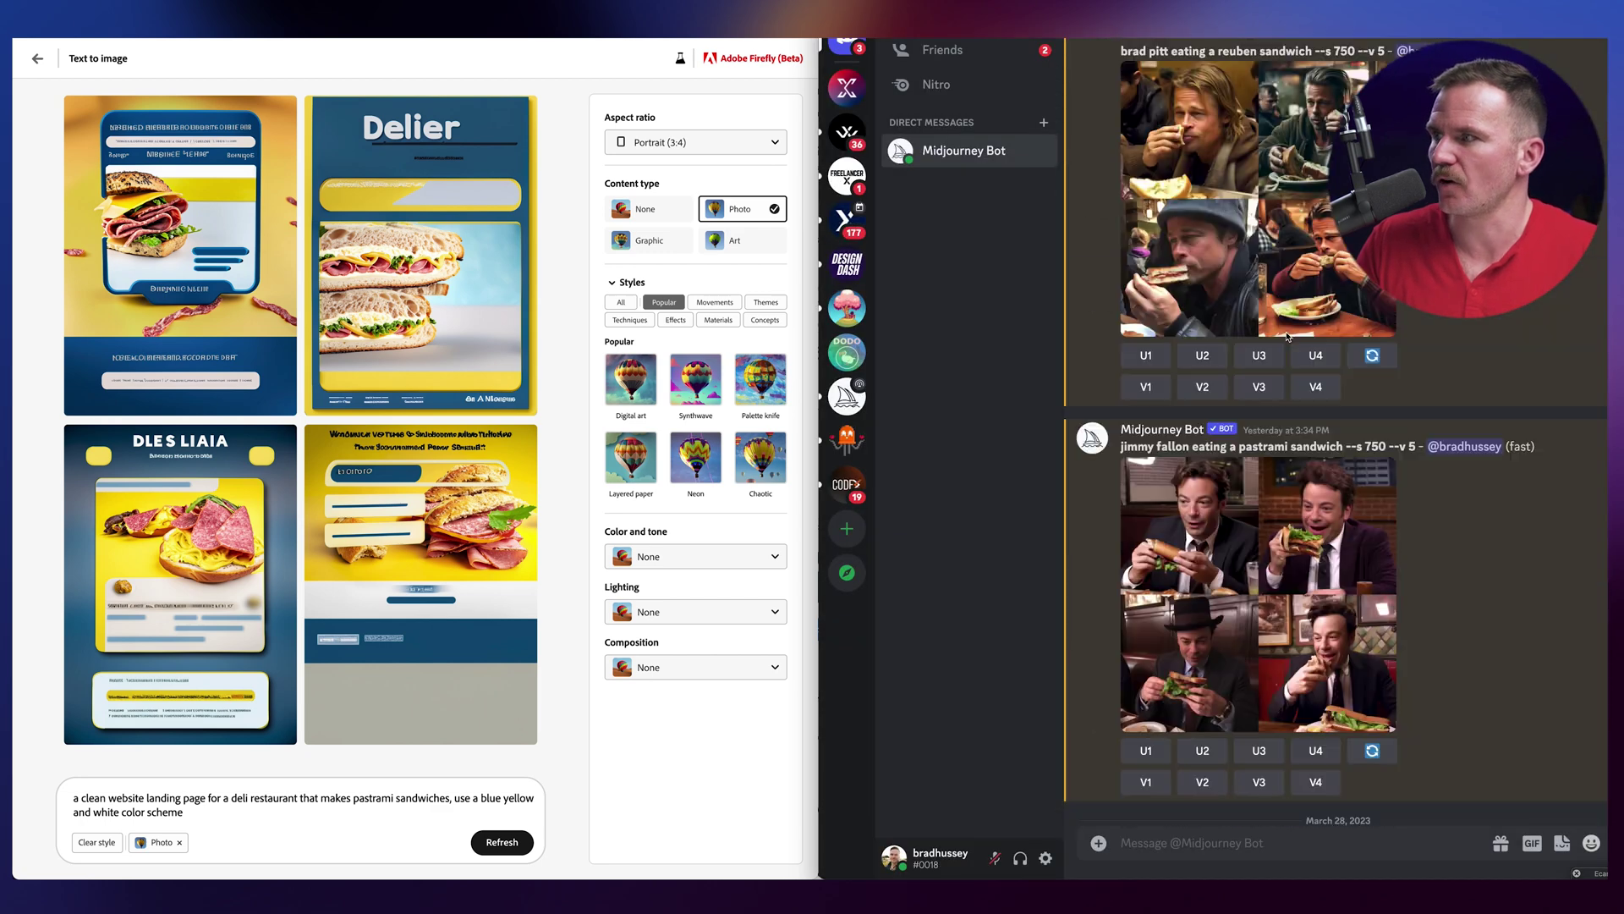
scroll(1290, 336, up, 10)
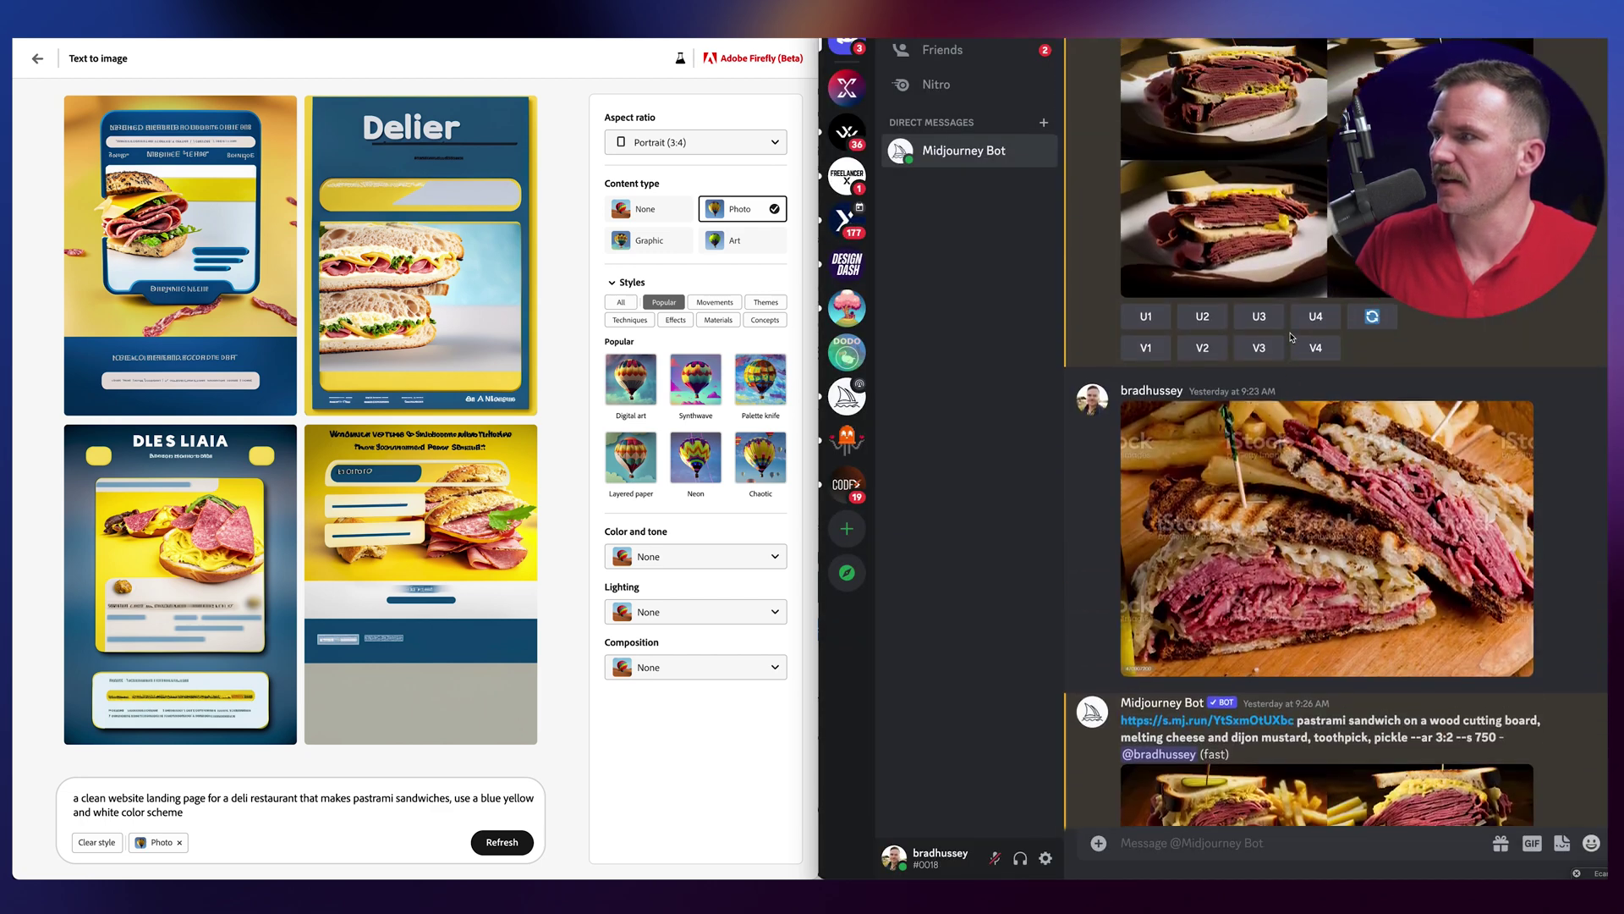
scroll(1292, 337, up, 8)
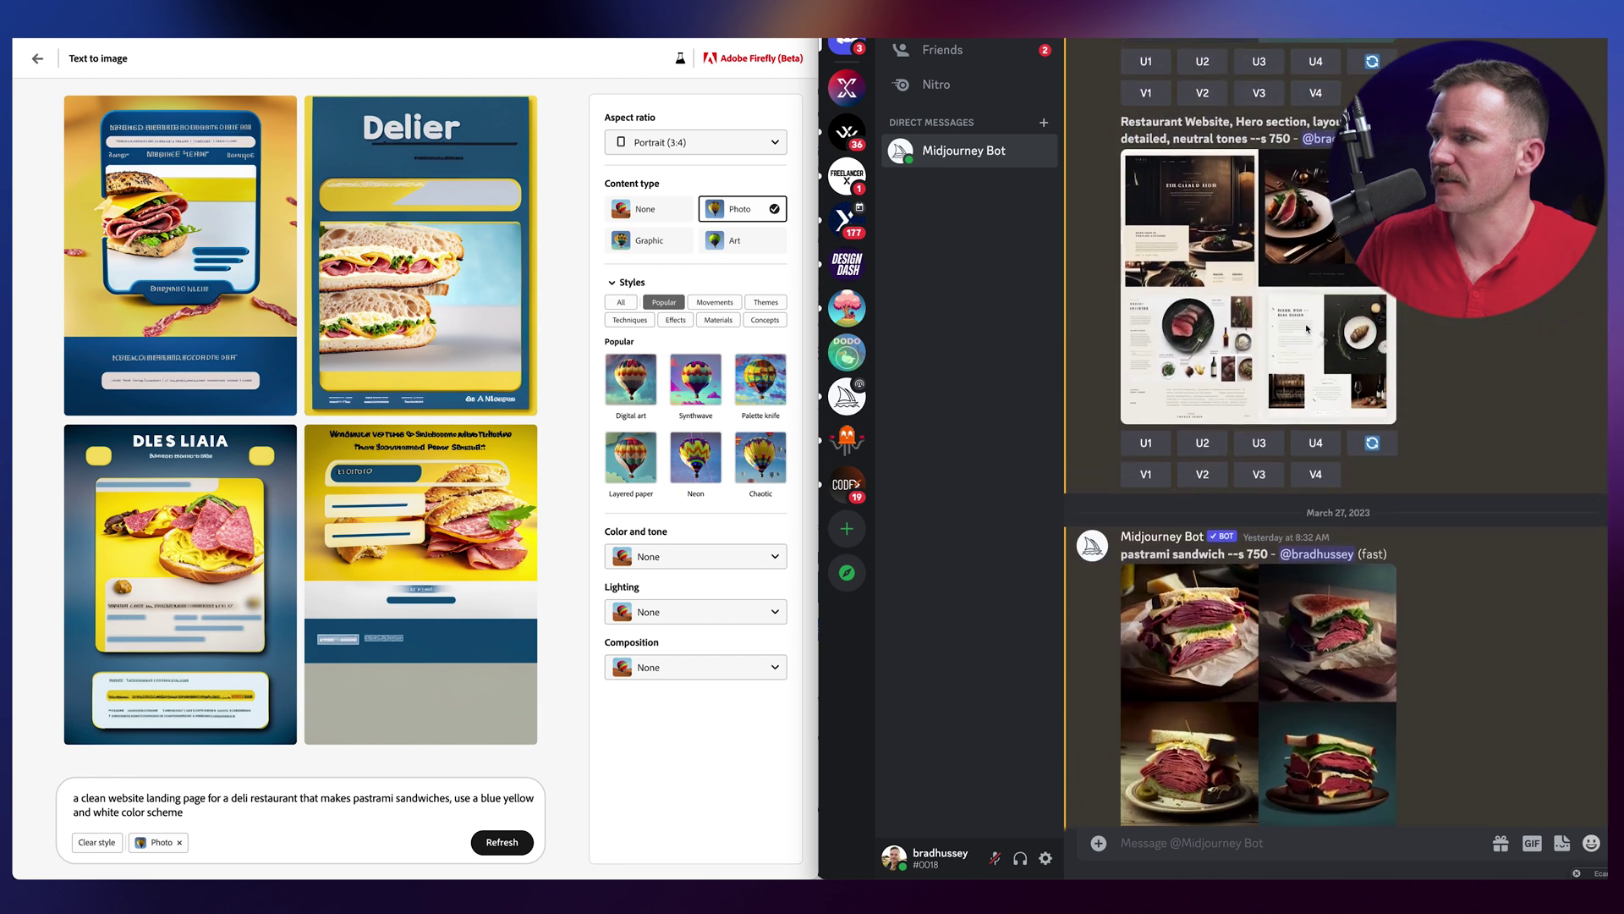
scroll(1237, 302, up, 1)
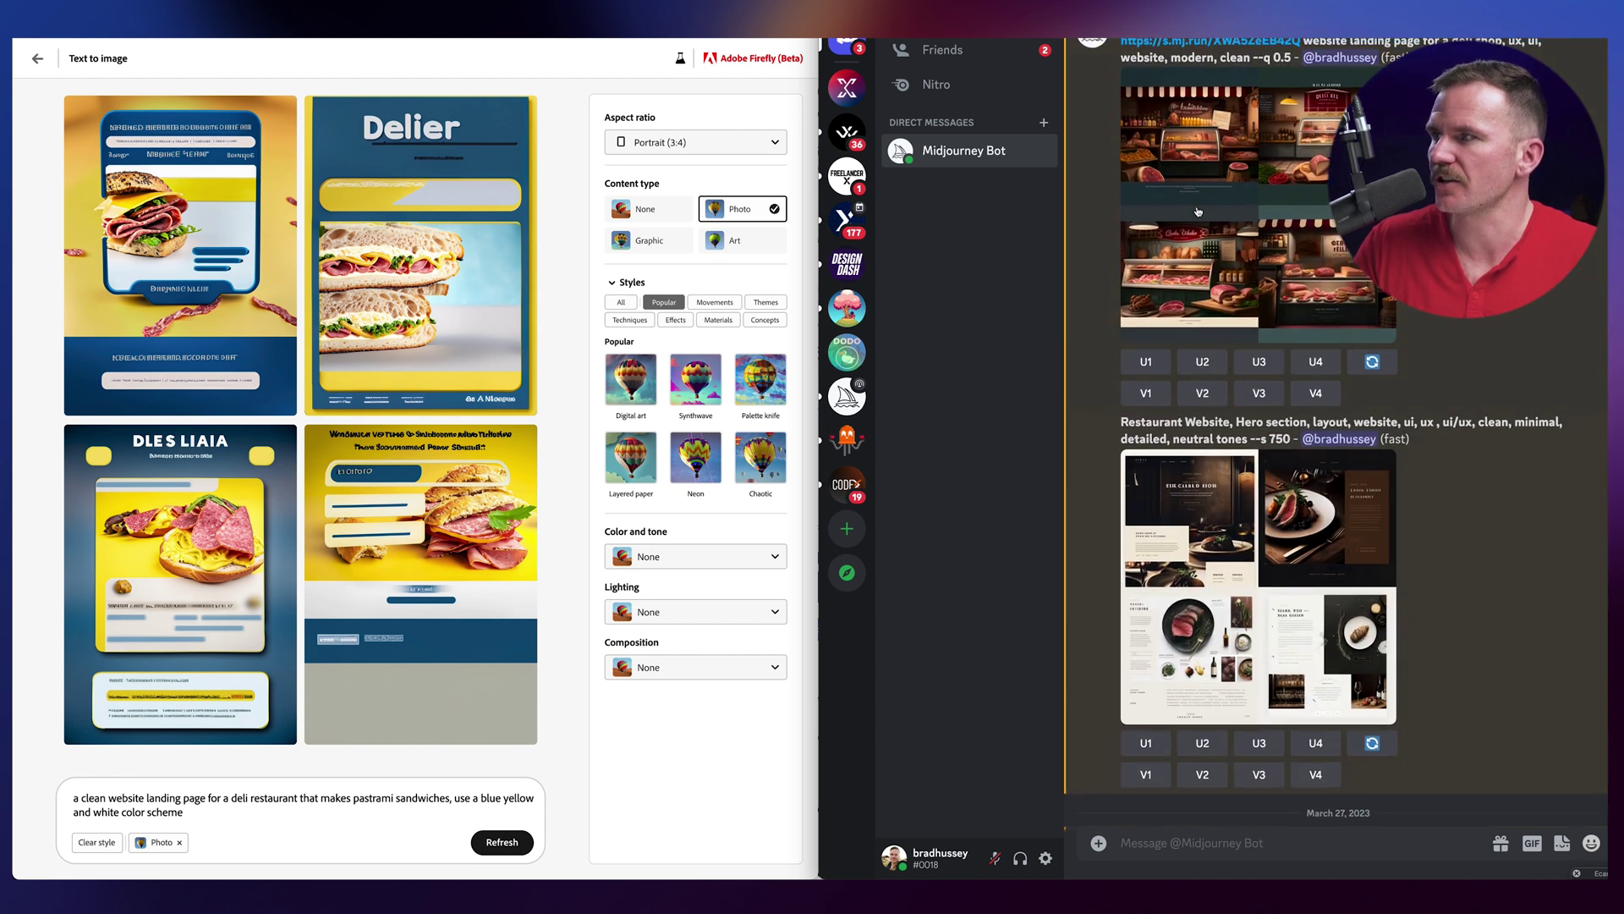
click(1198, 212)
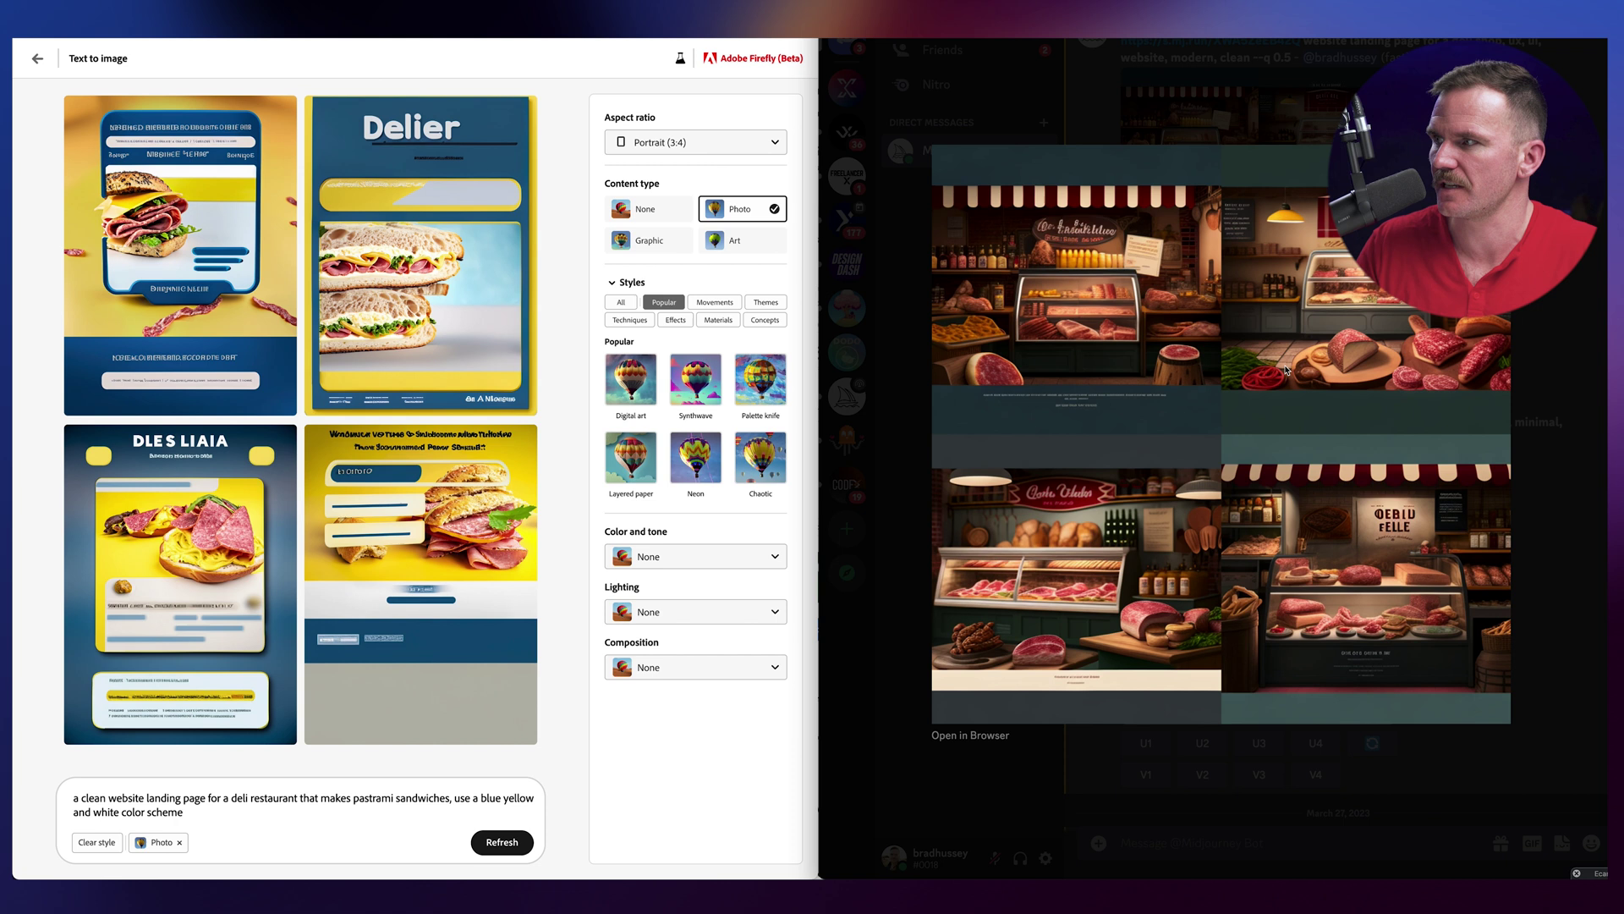
key(Escape)
click(1260, 565)
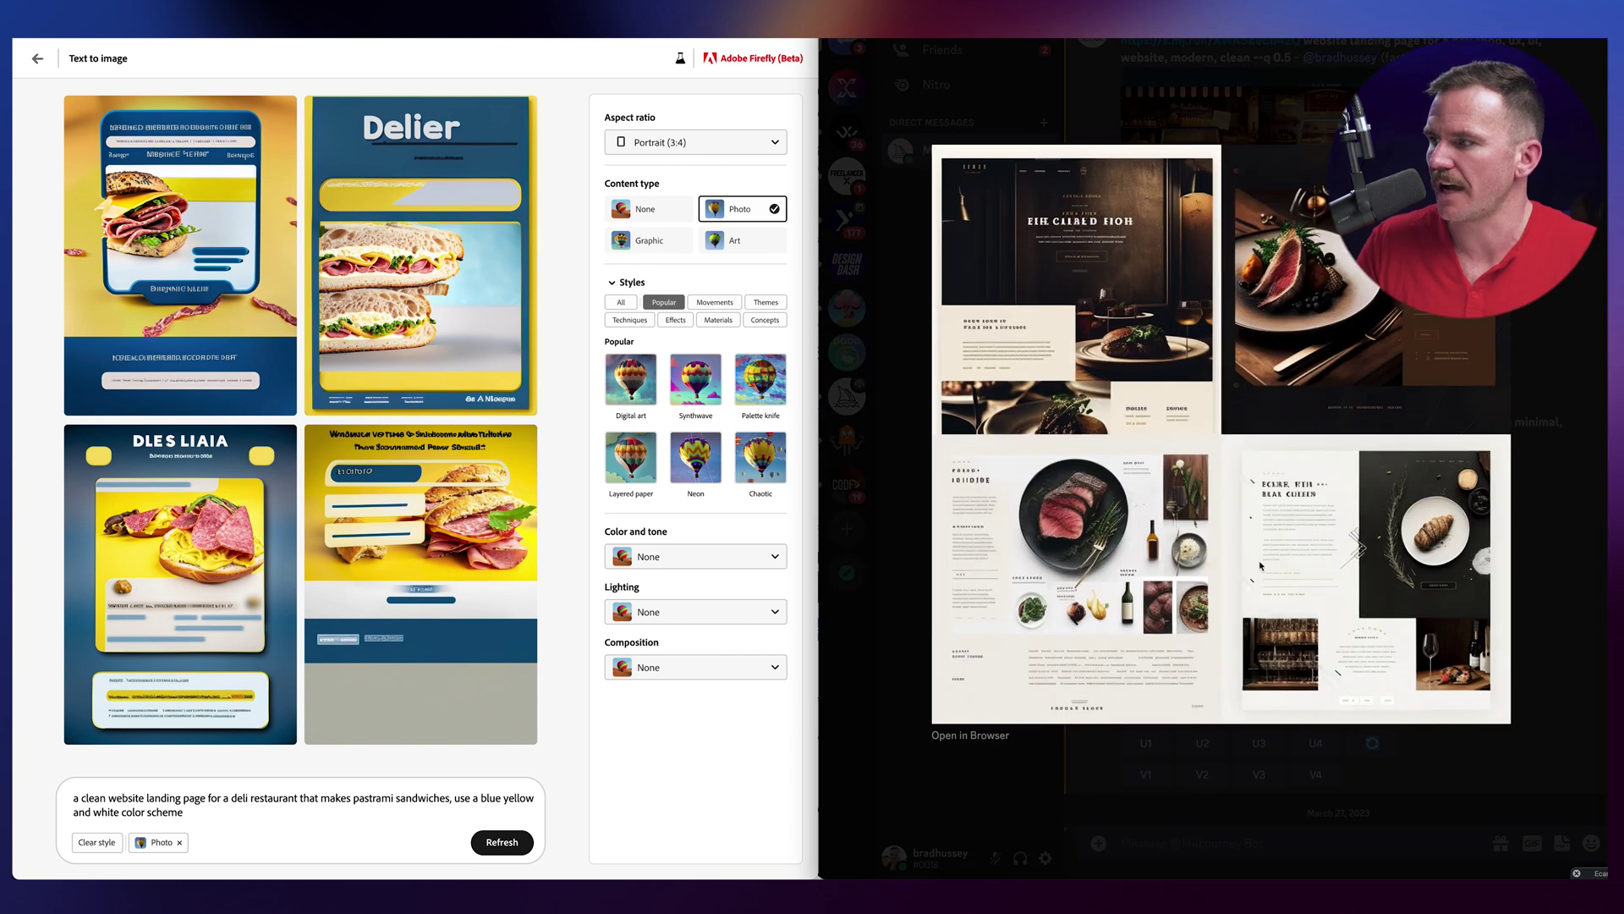
key(Escape)
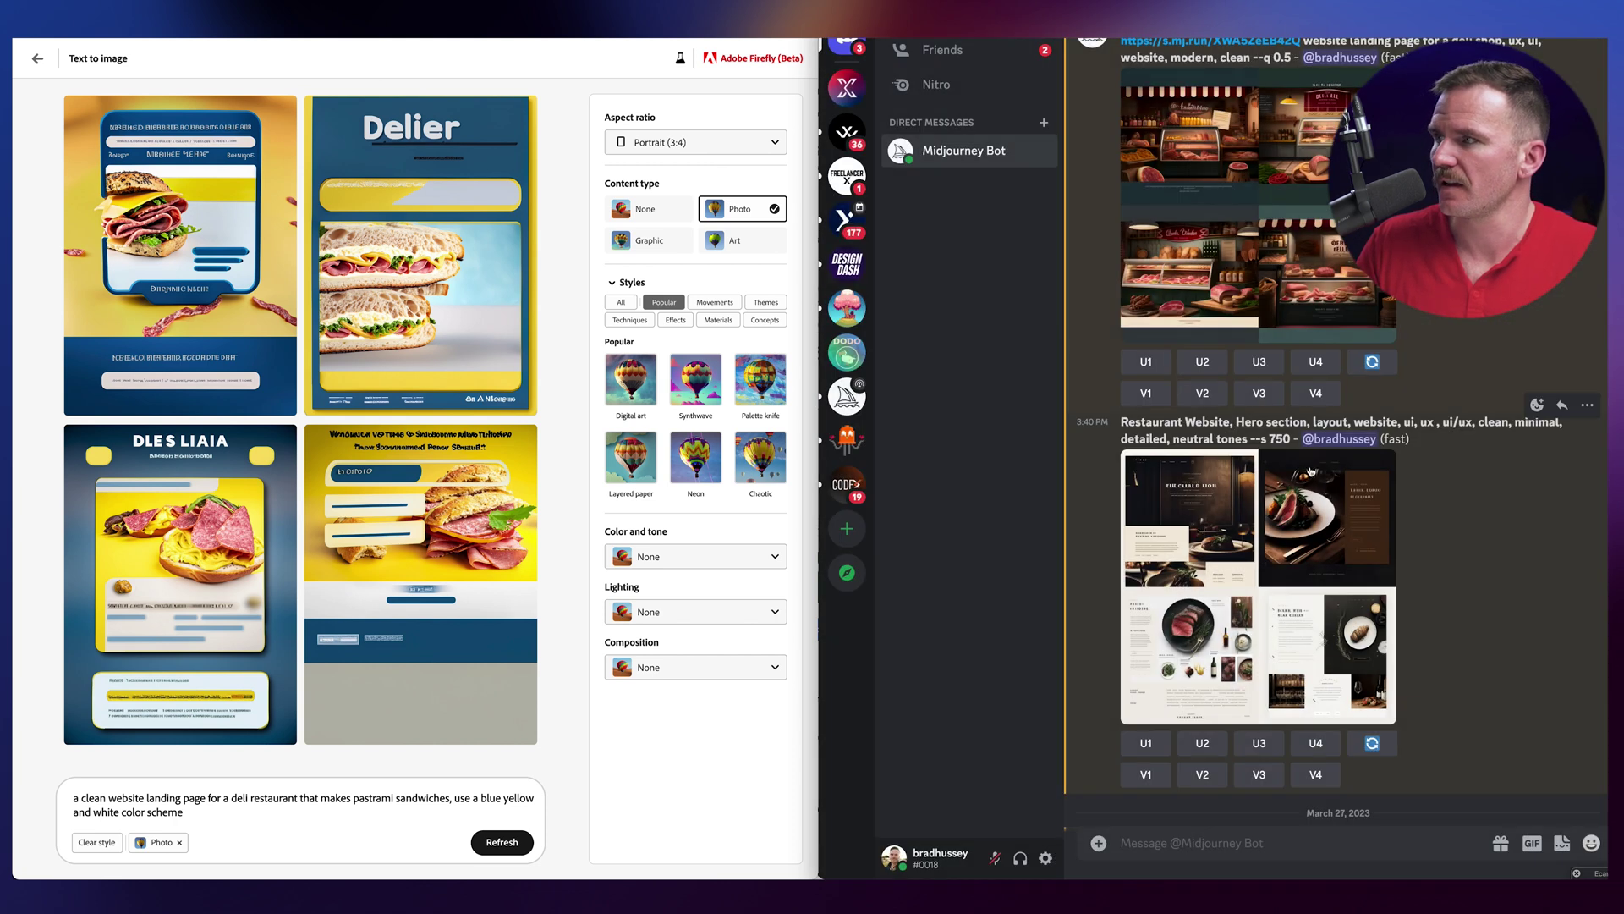
Step: View the earlier deli website grid, then enlarge the latest deli landing-page grid
scroll(1320, 458, up, 10)
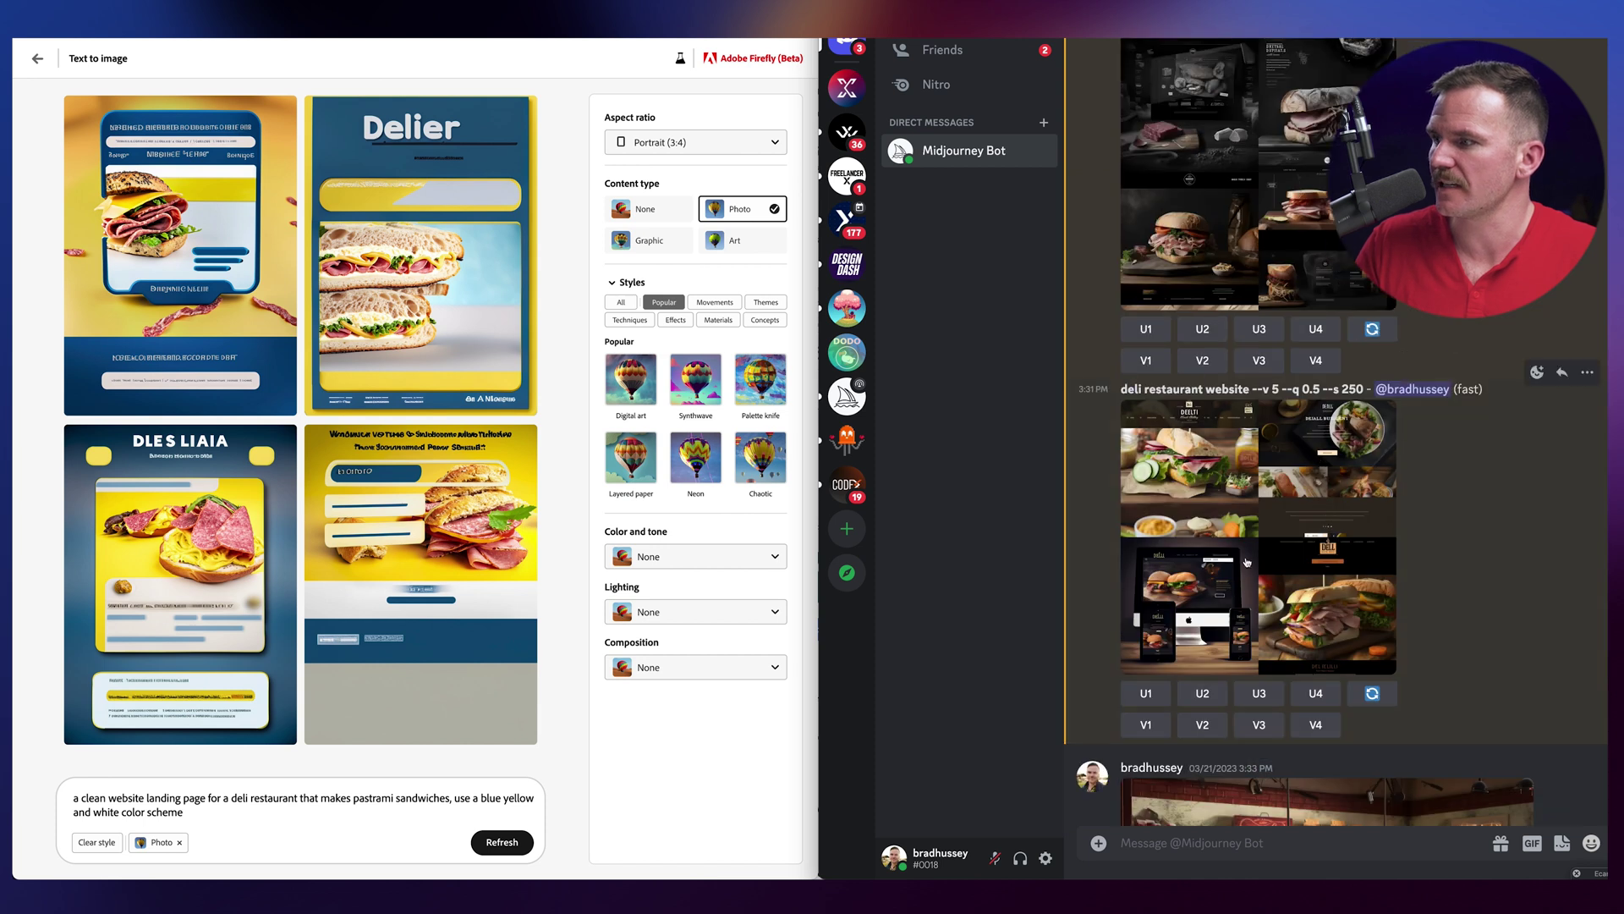
click(1193, 533)
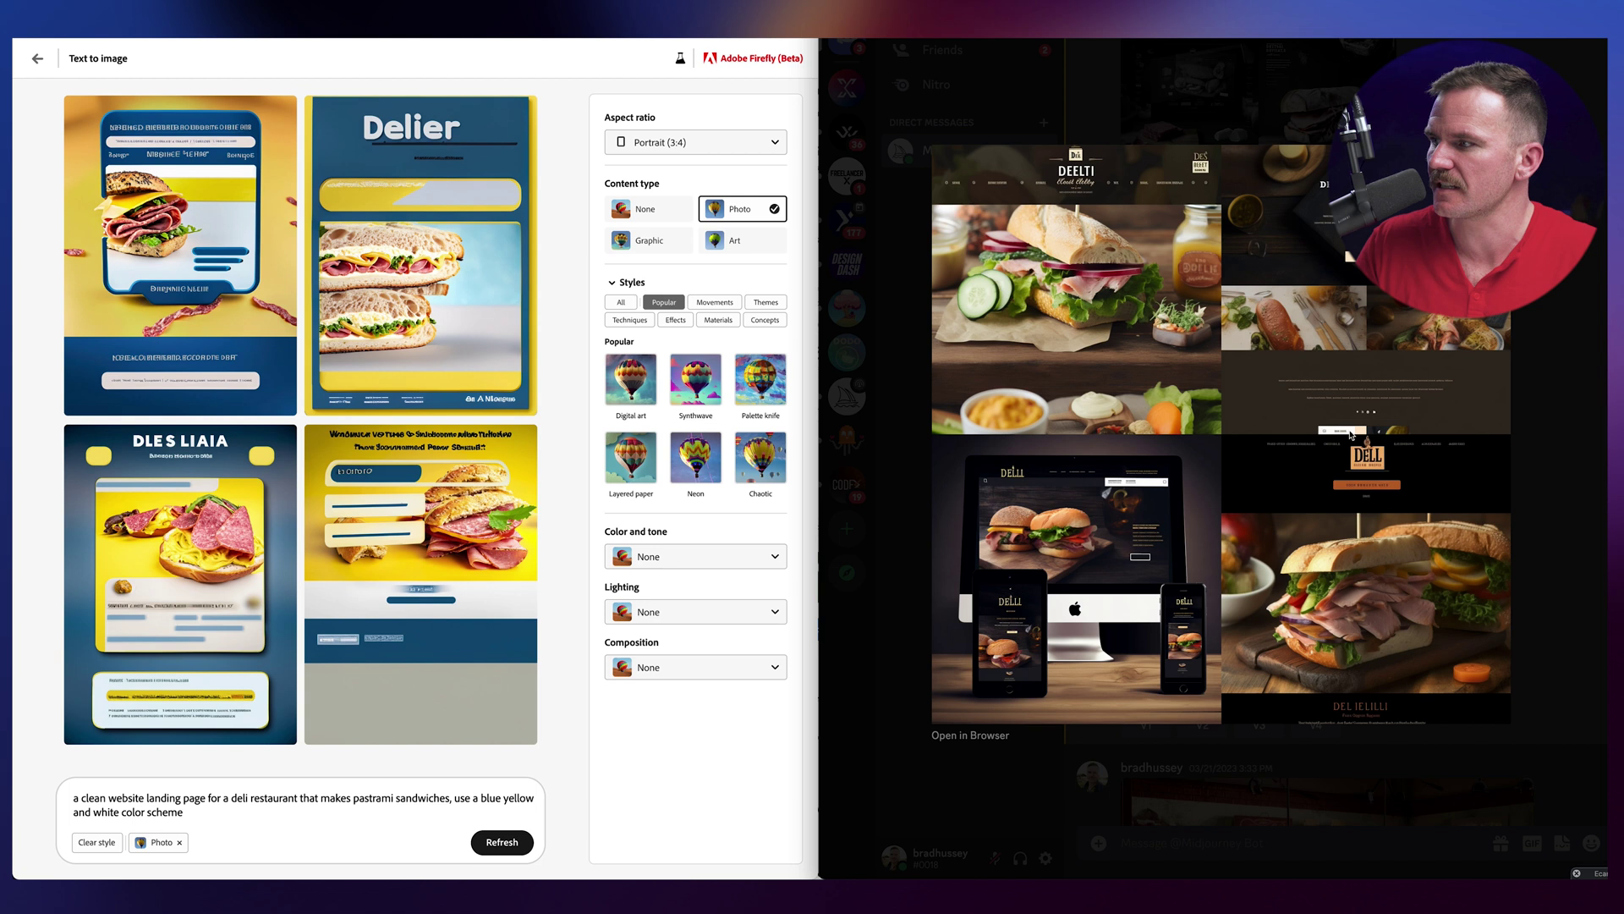
key(Escape)
scroll(1235, 474, down, 15)
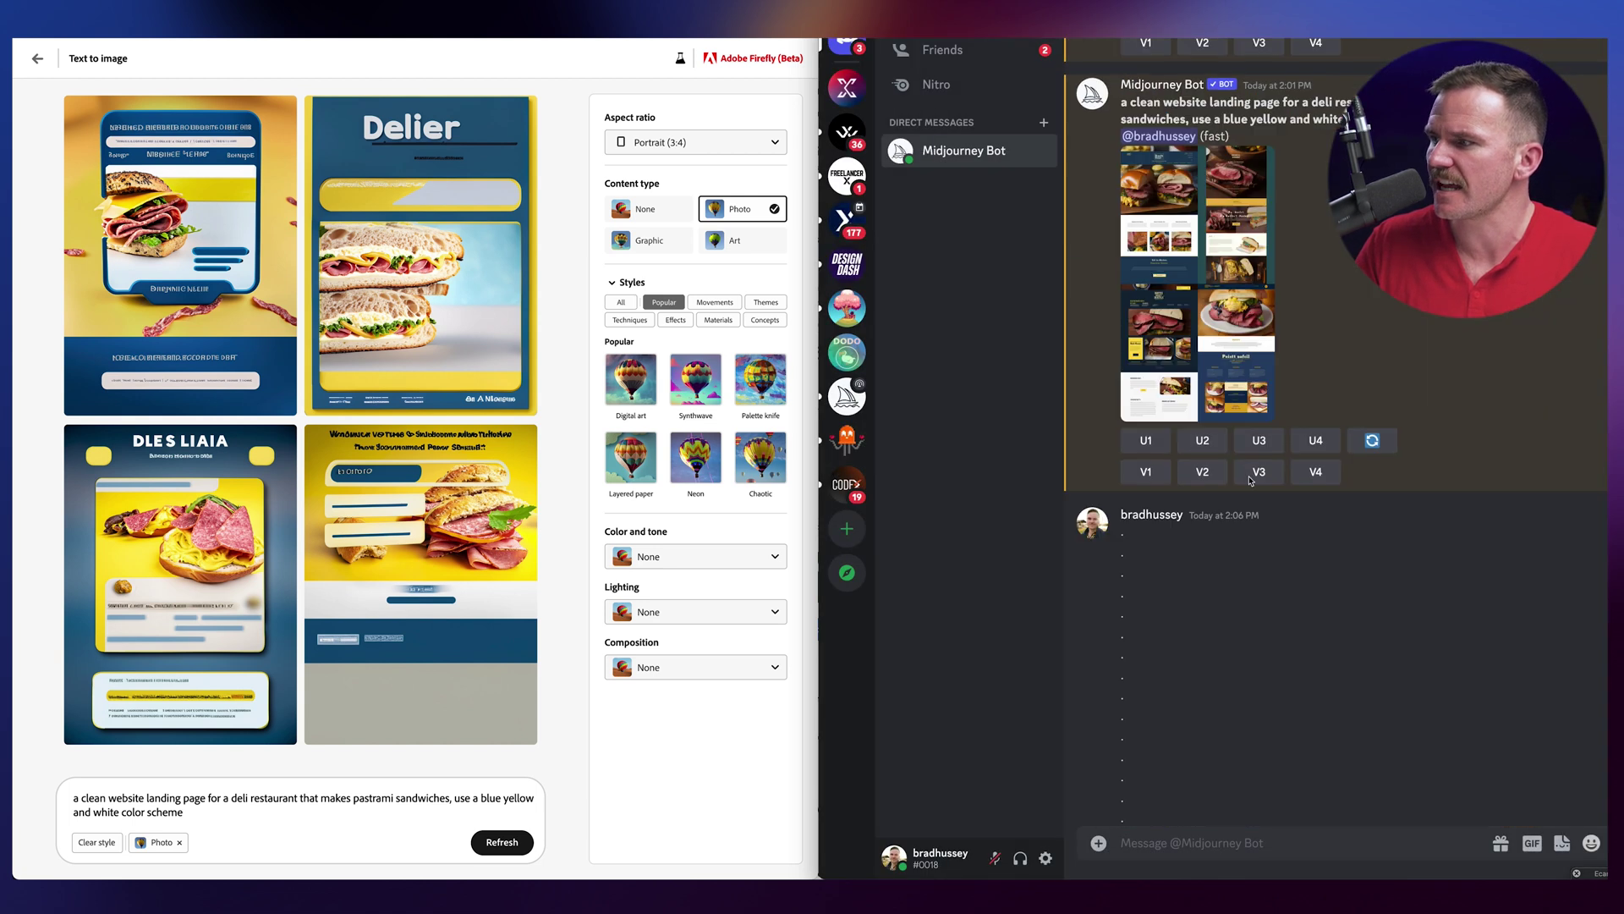
click(1231, 569)
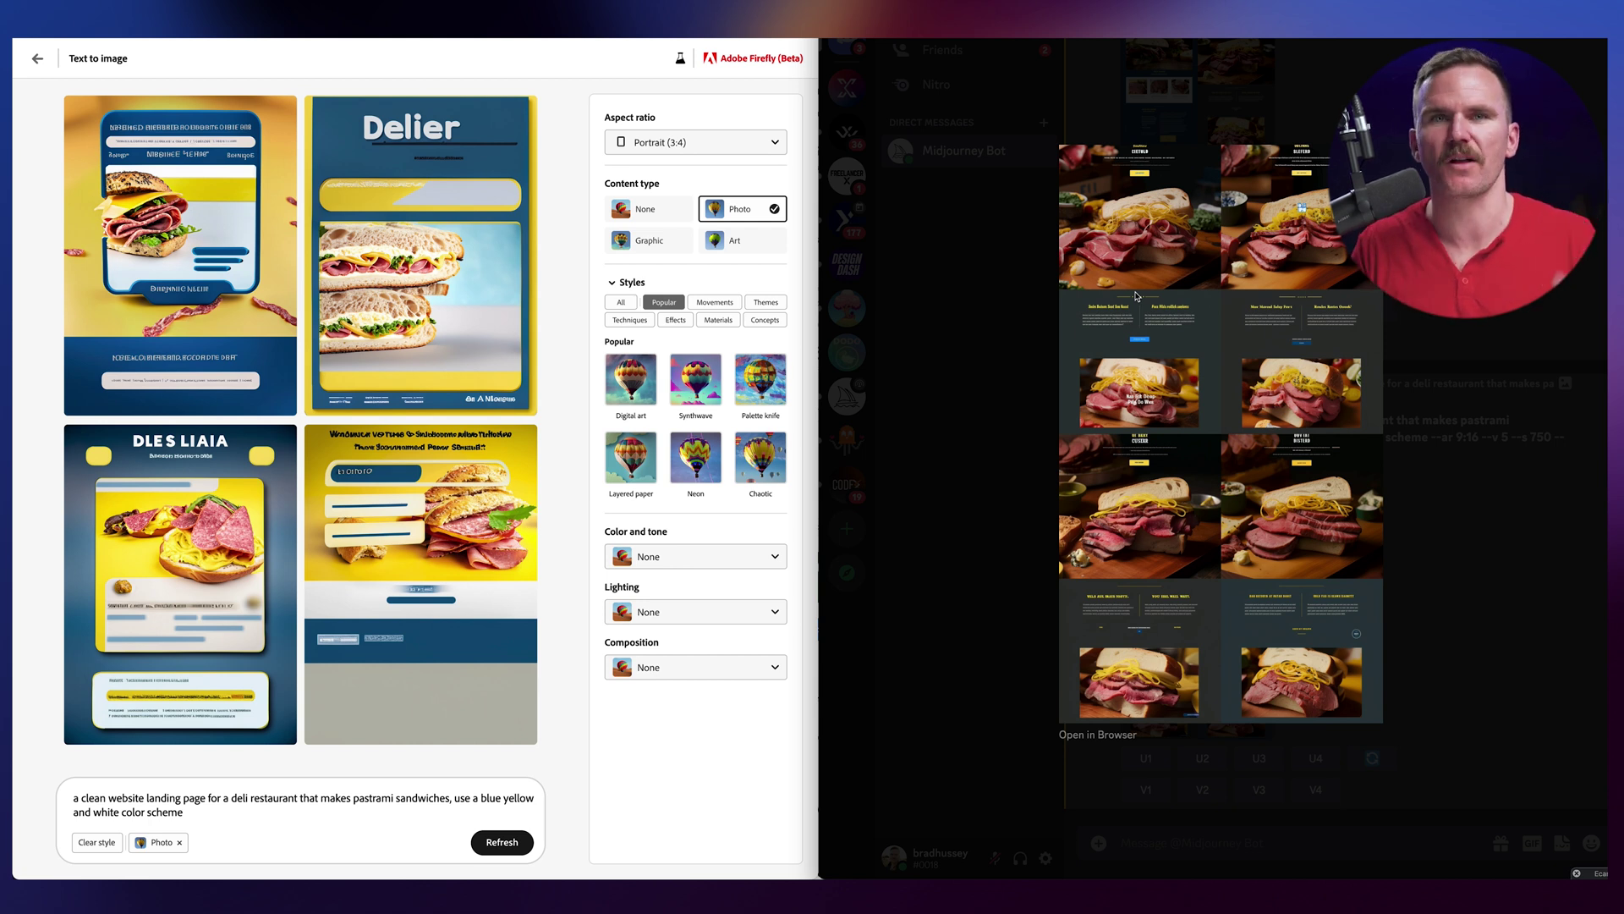
Step: Close the enlarged remixed pastrami grid to return to the DM chat
key(Escape)
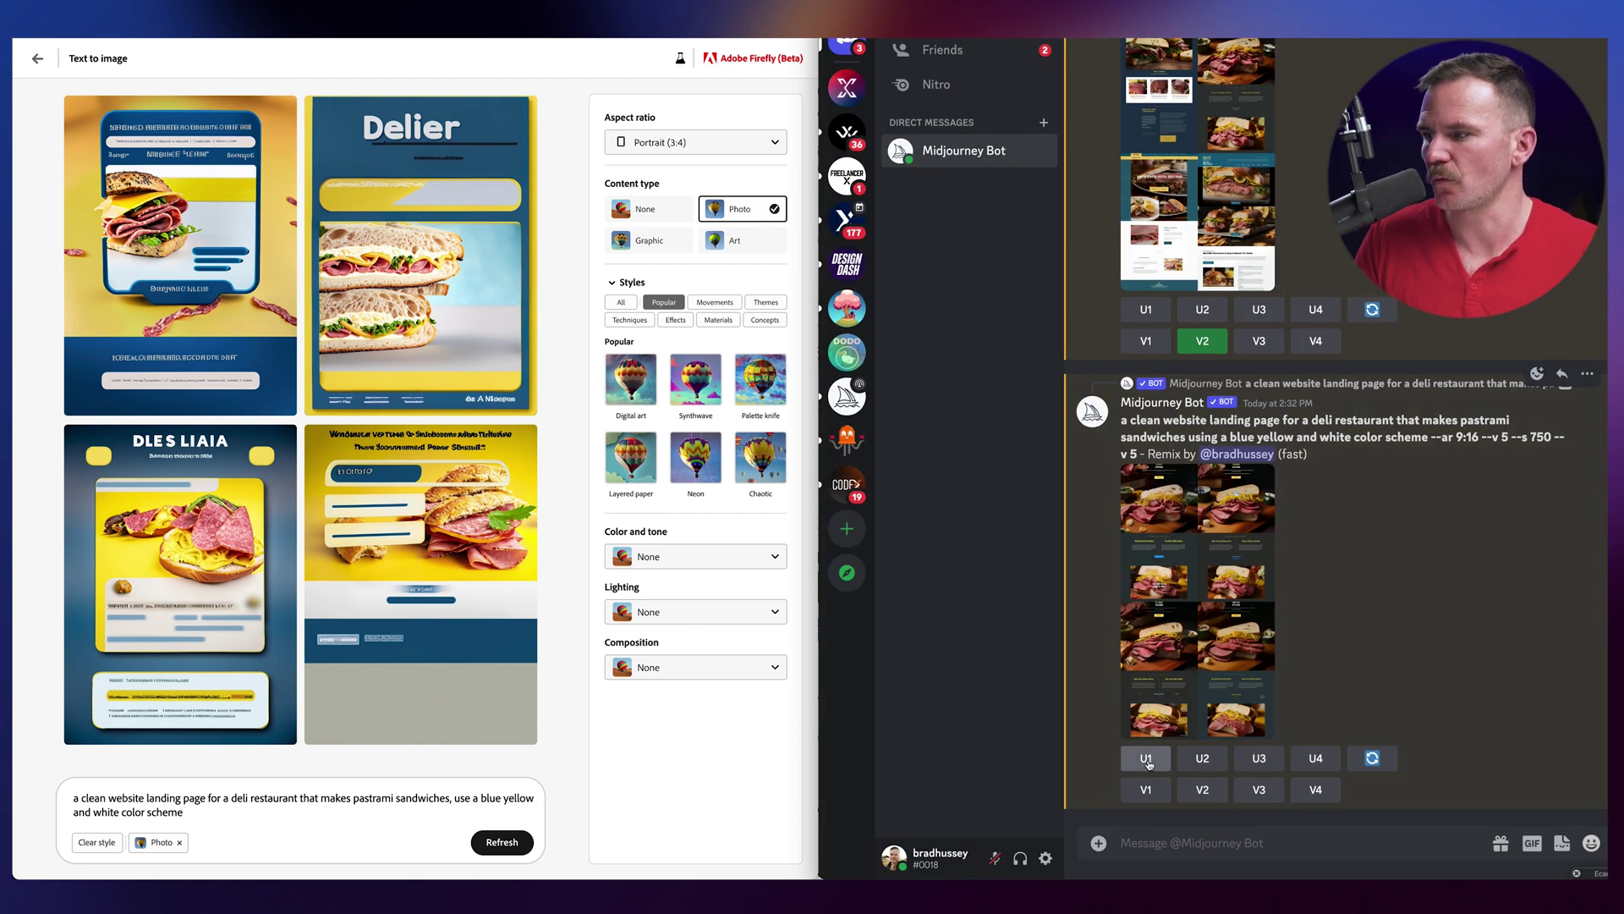
Step: Upscale the first pastrami design with U1 and enlarge the upscaled landing page
click(1200, 516)
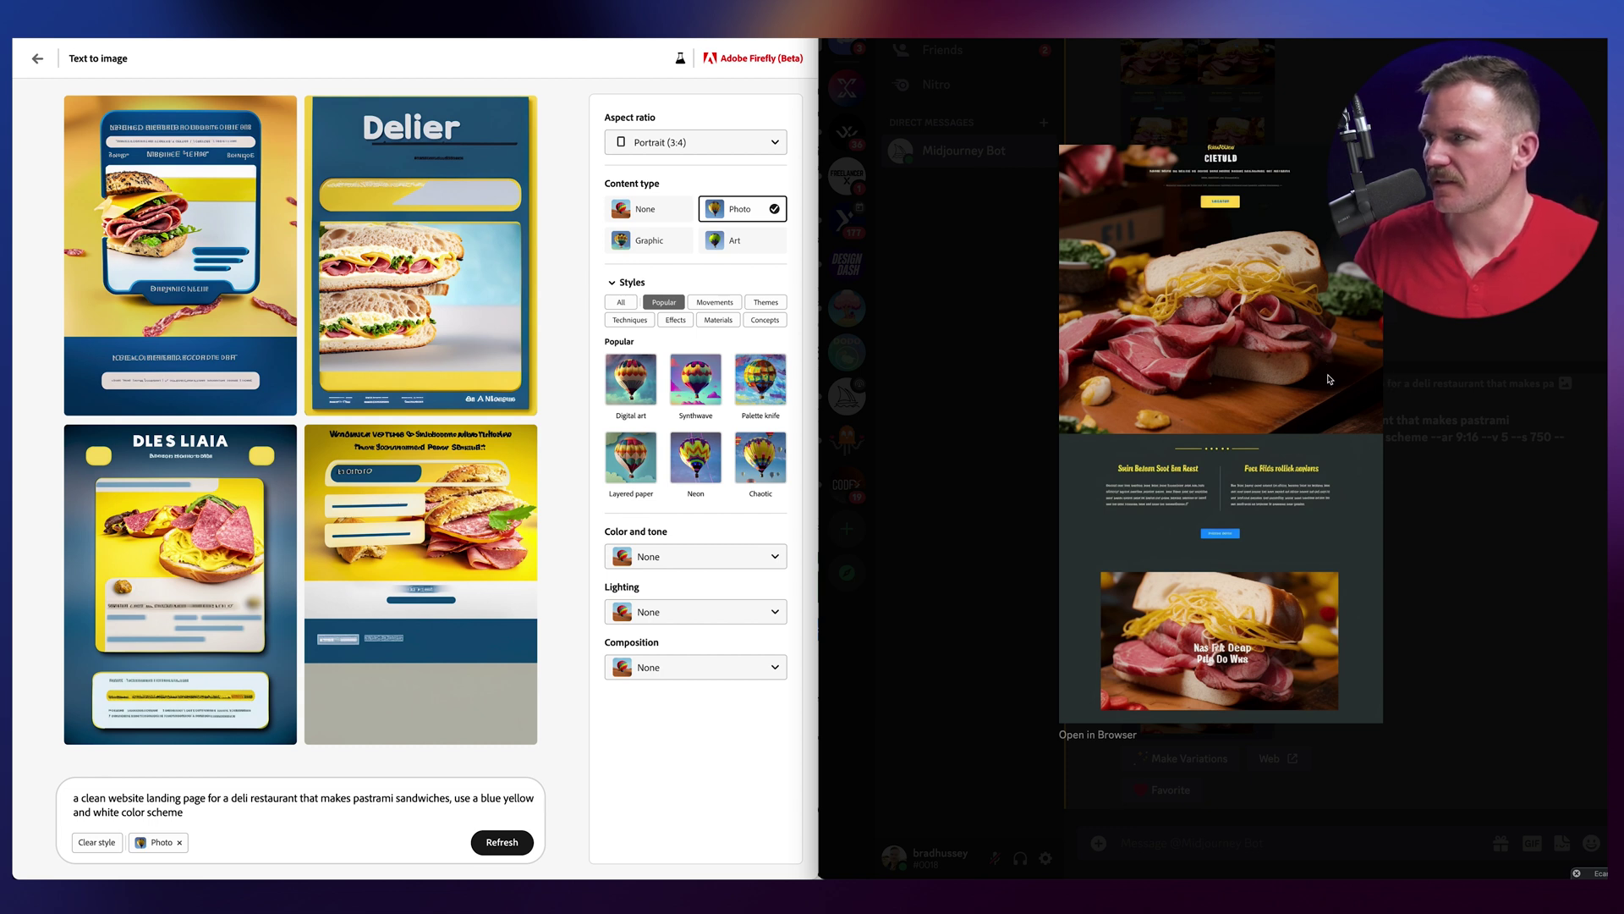
key(Escape)
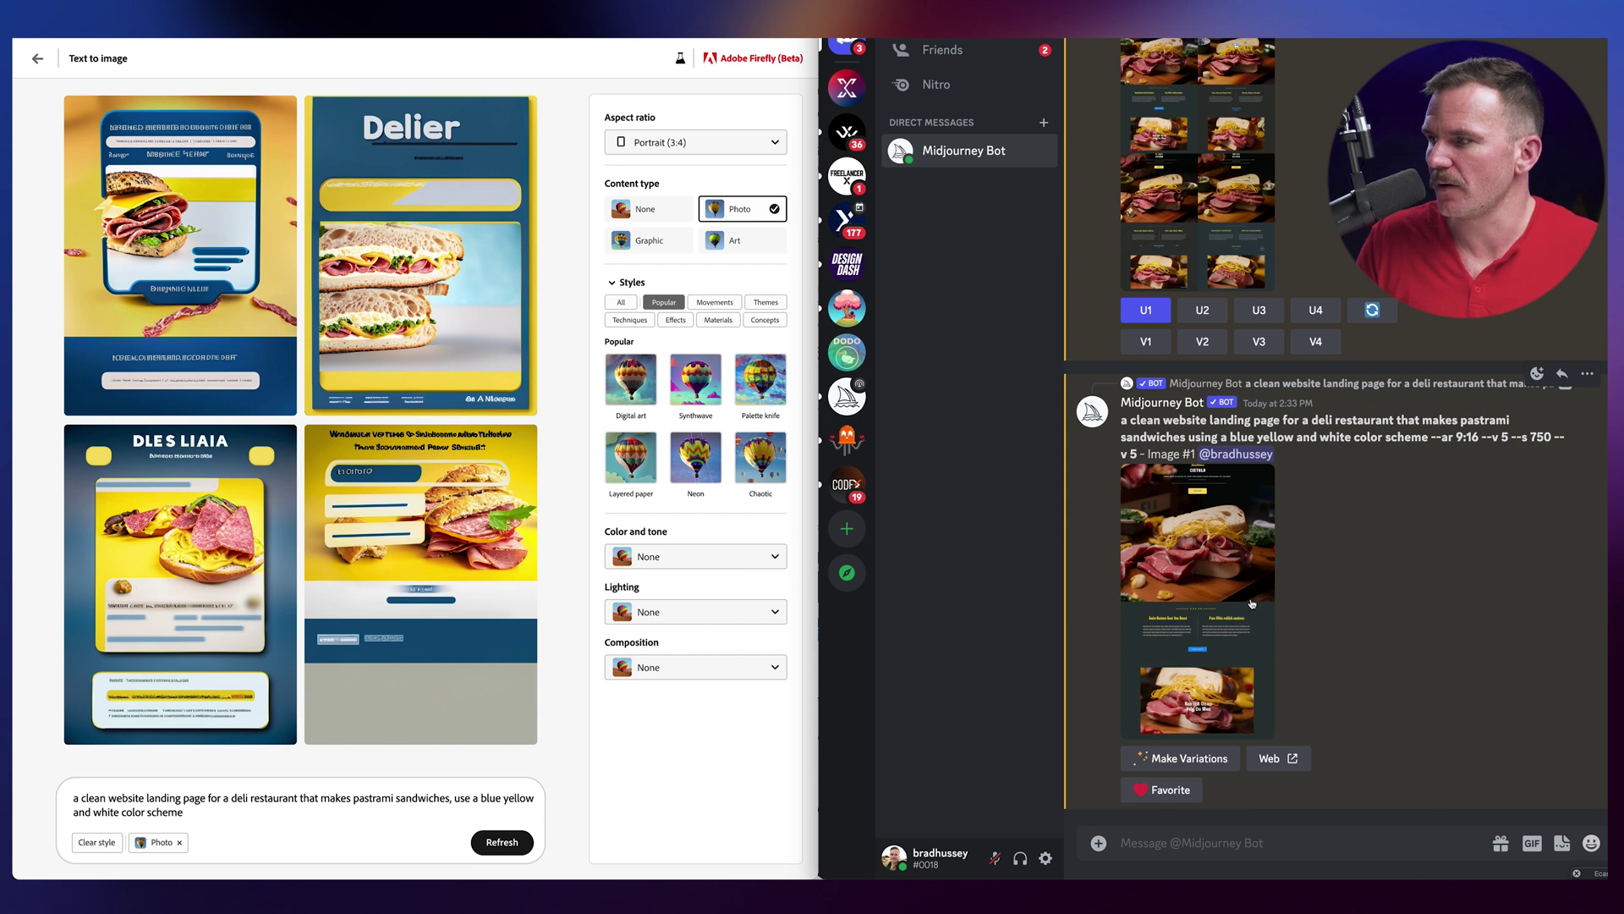
click(1250, 624)
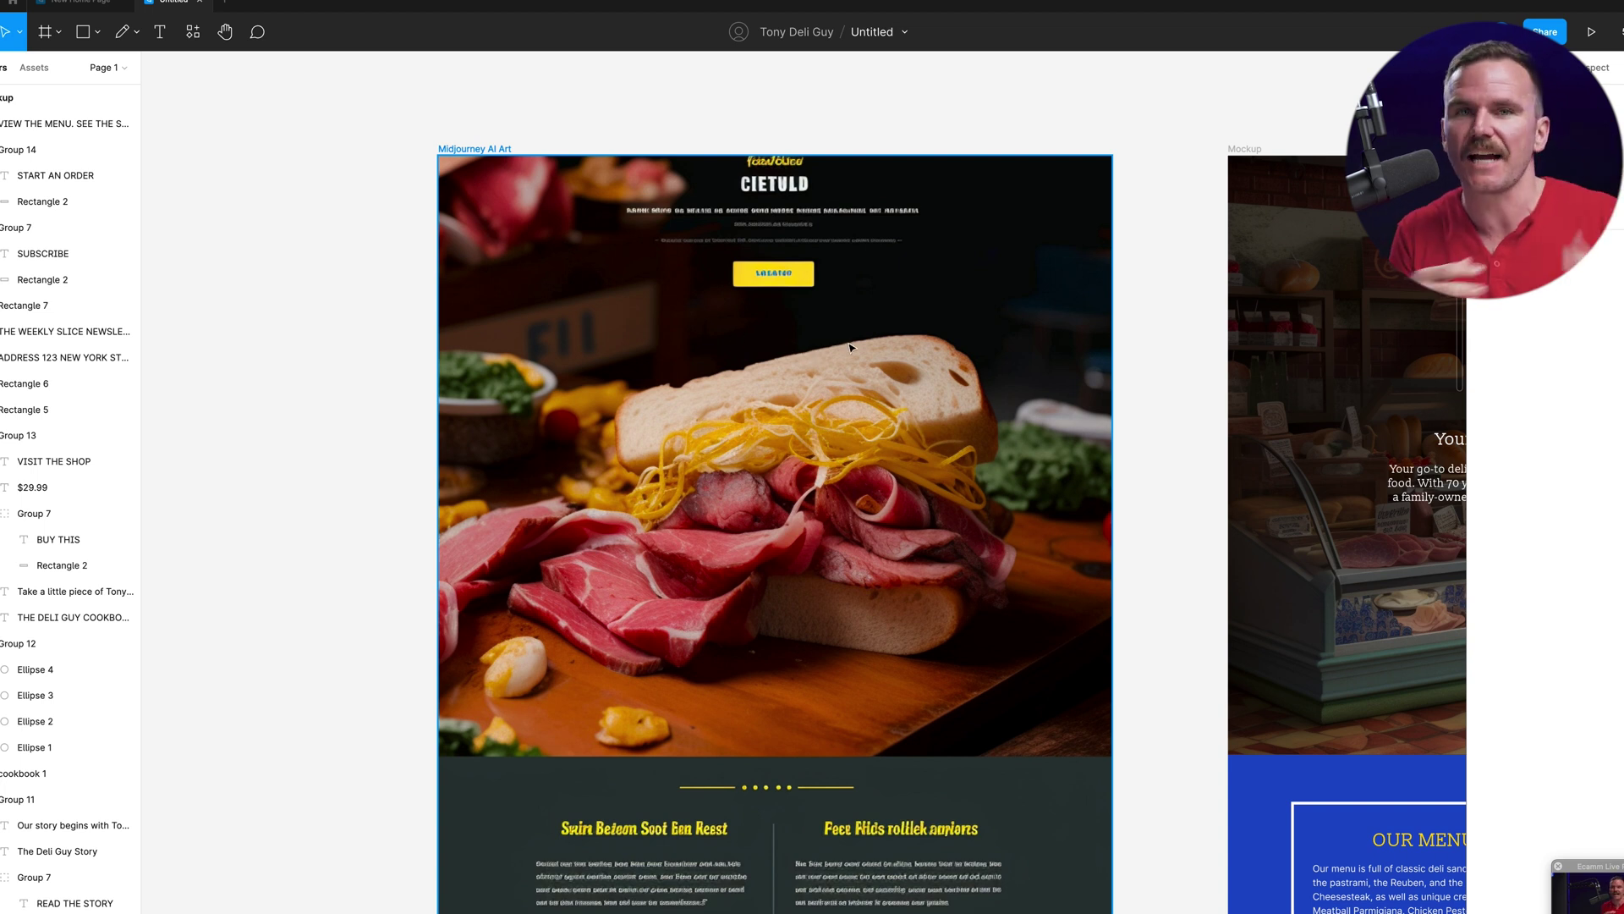
scroll(895, 391, down, 5)
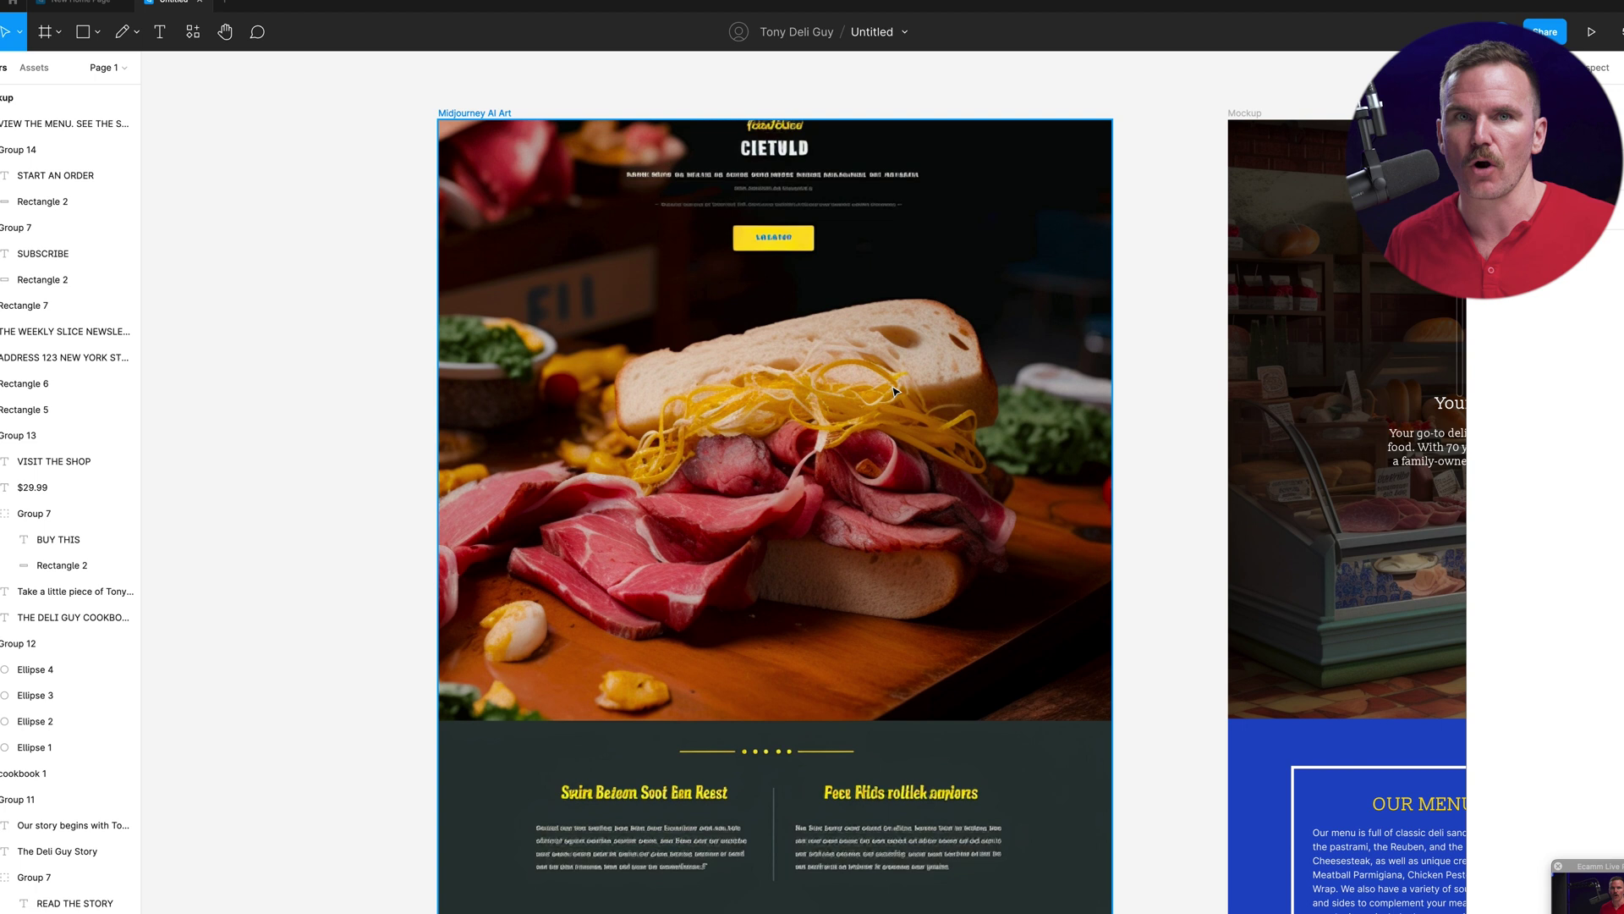
scroll(895, 391, down, 7)
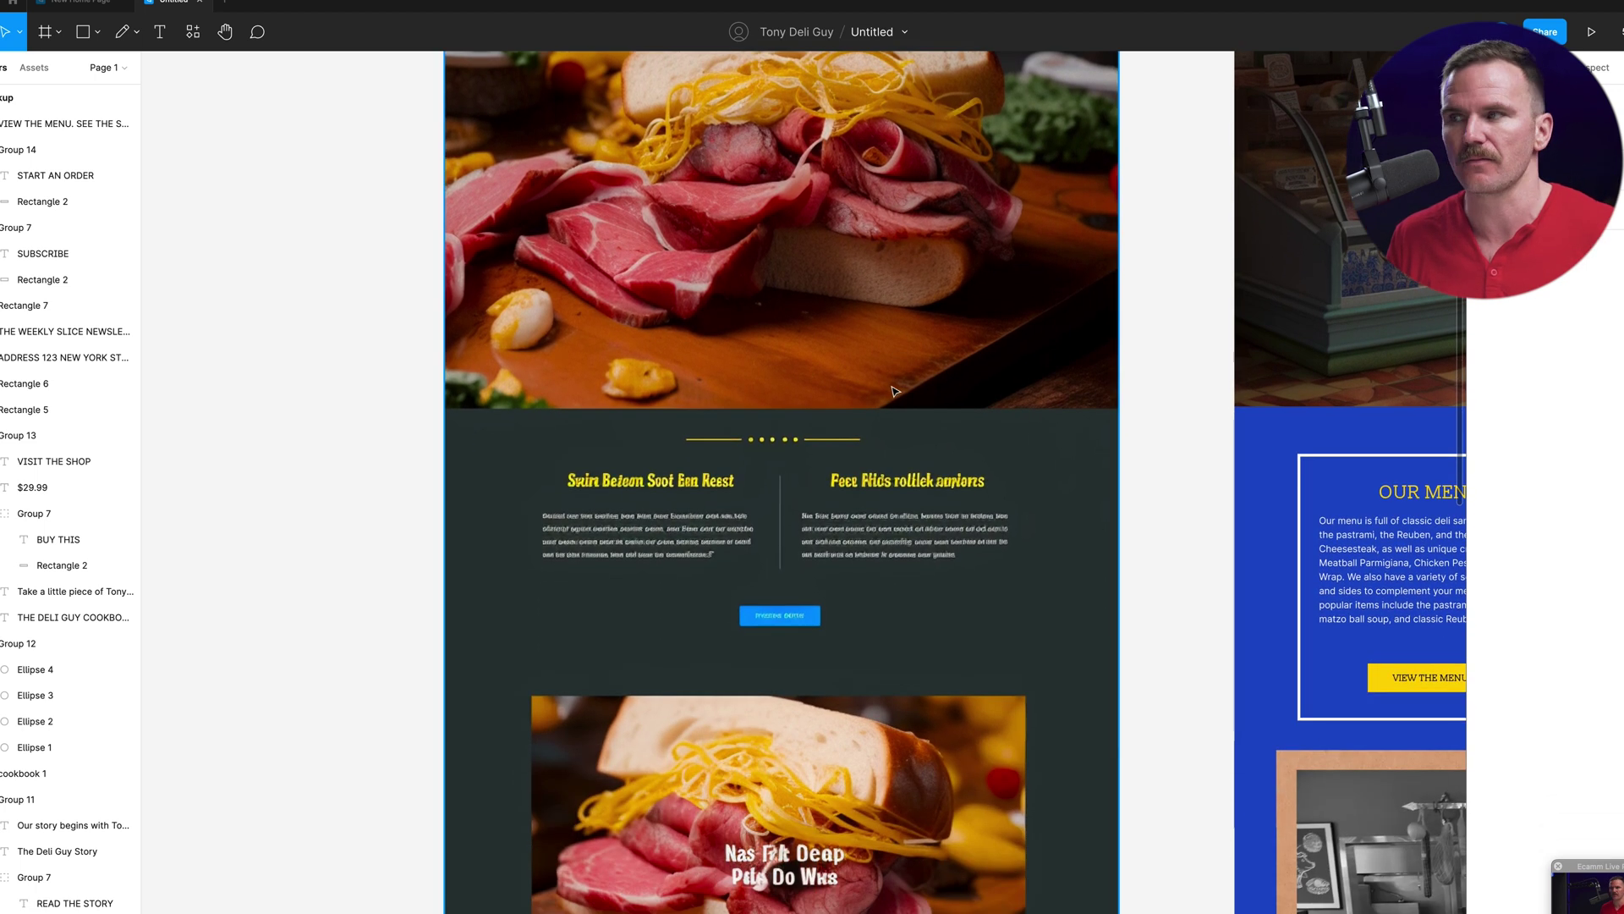
scroll(895, 392, up, 4)
scroll(895, 392, up, 6)
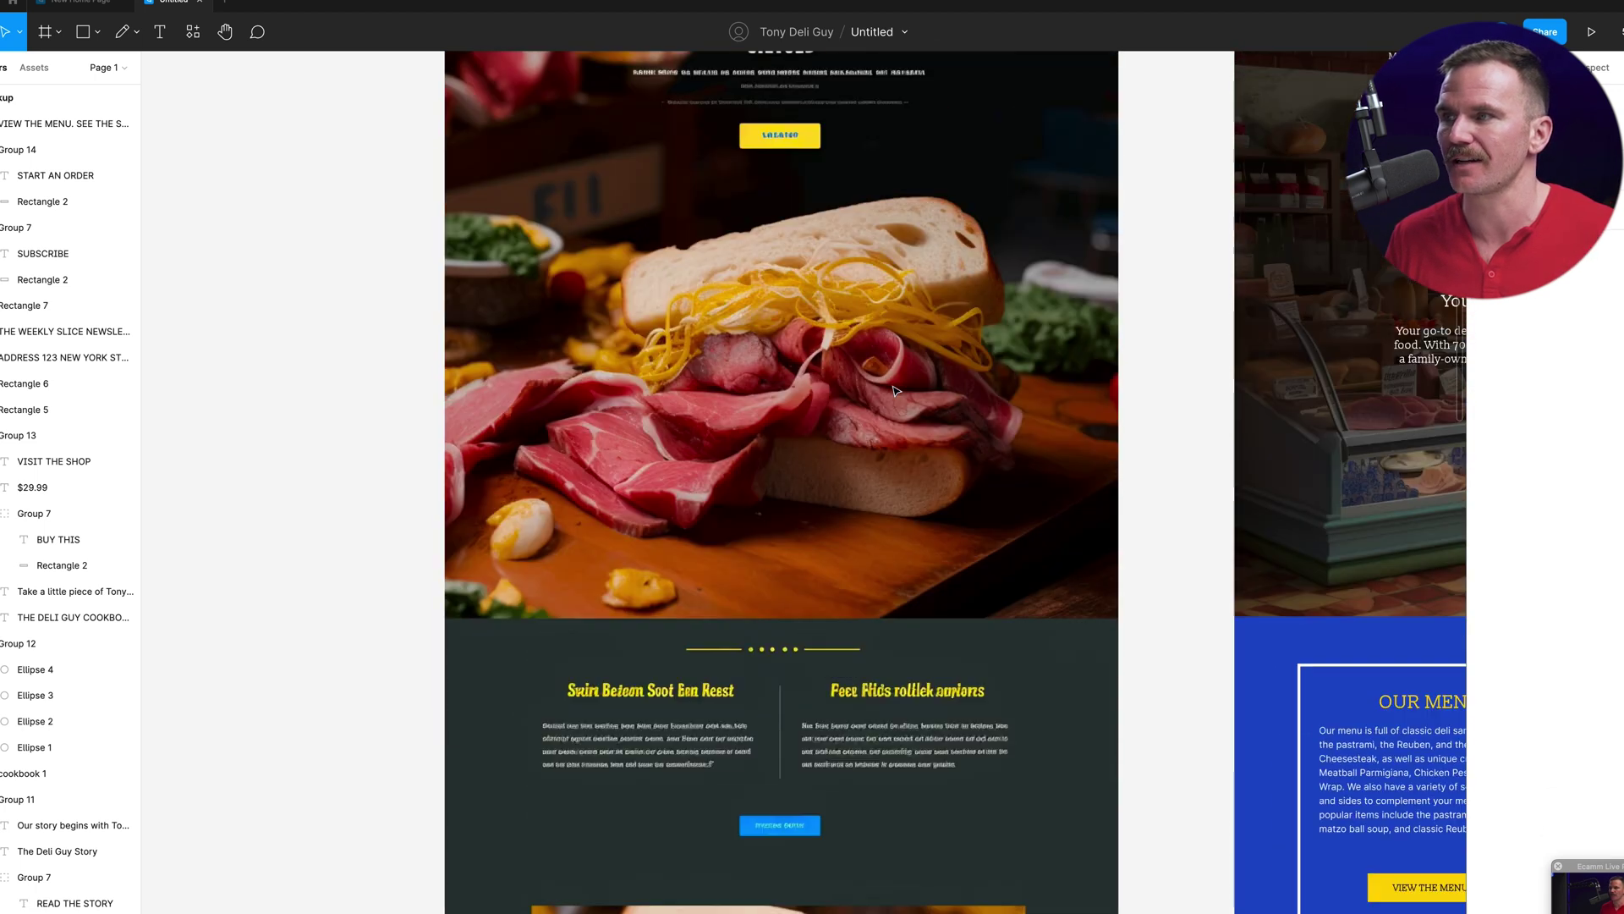
scroll(895, 392, down, 1)
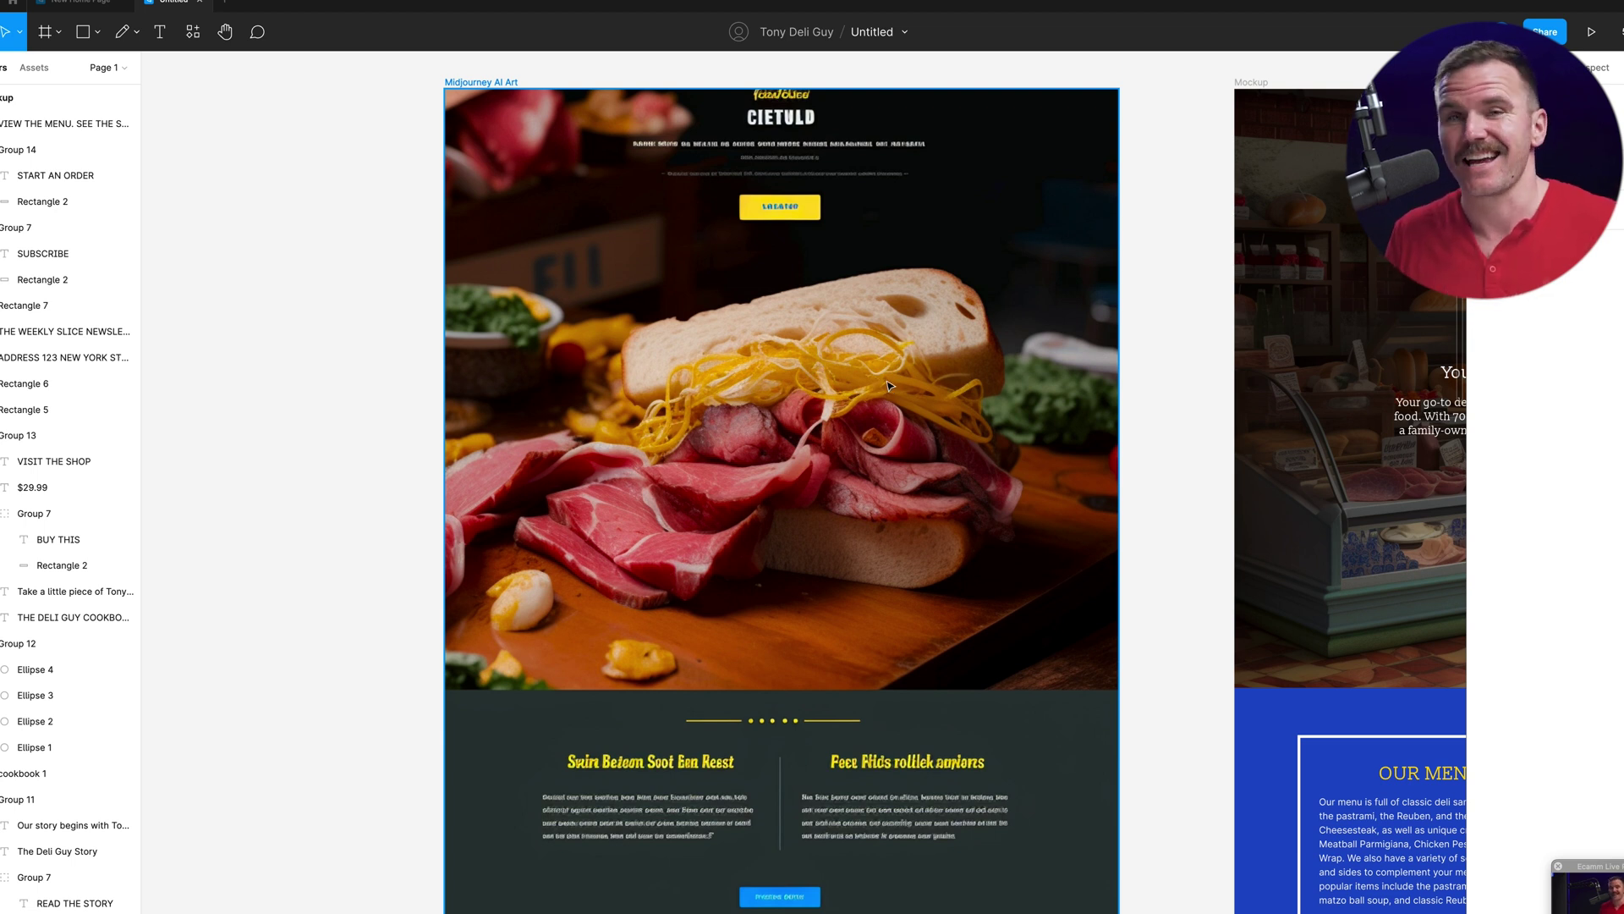
scroll(888, 386, down, 3)
scroll(888, 385, up, 2)
scroll(882, 427, right, 5)
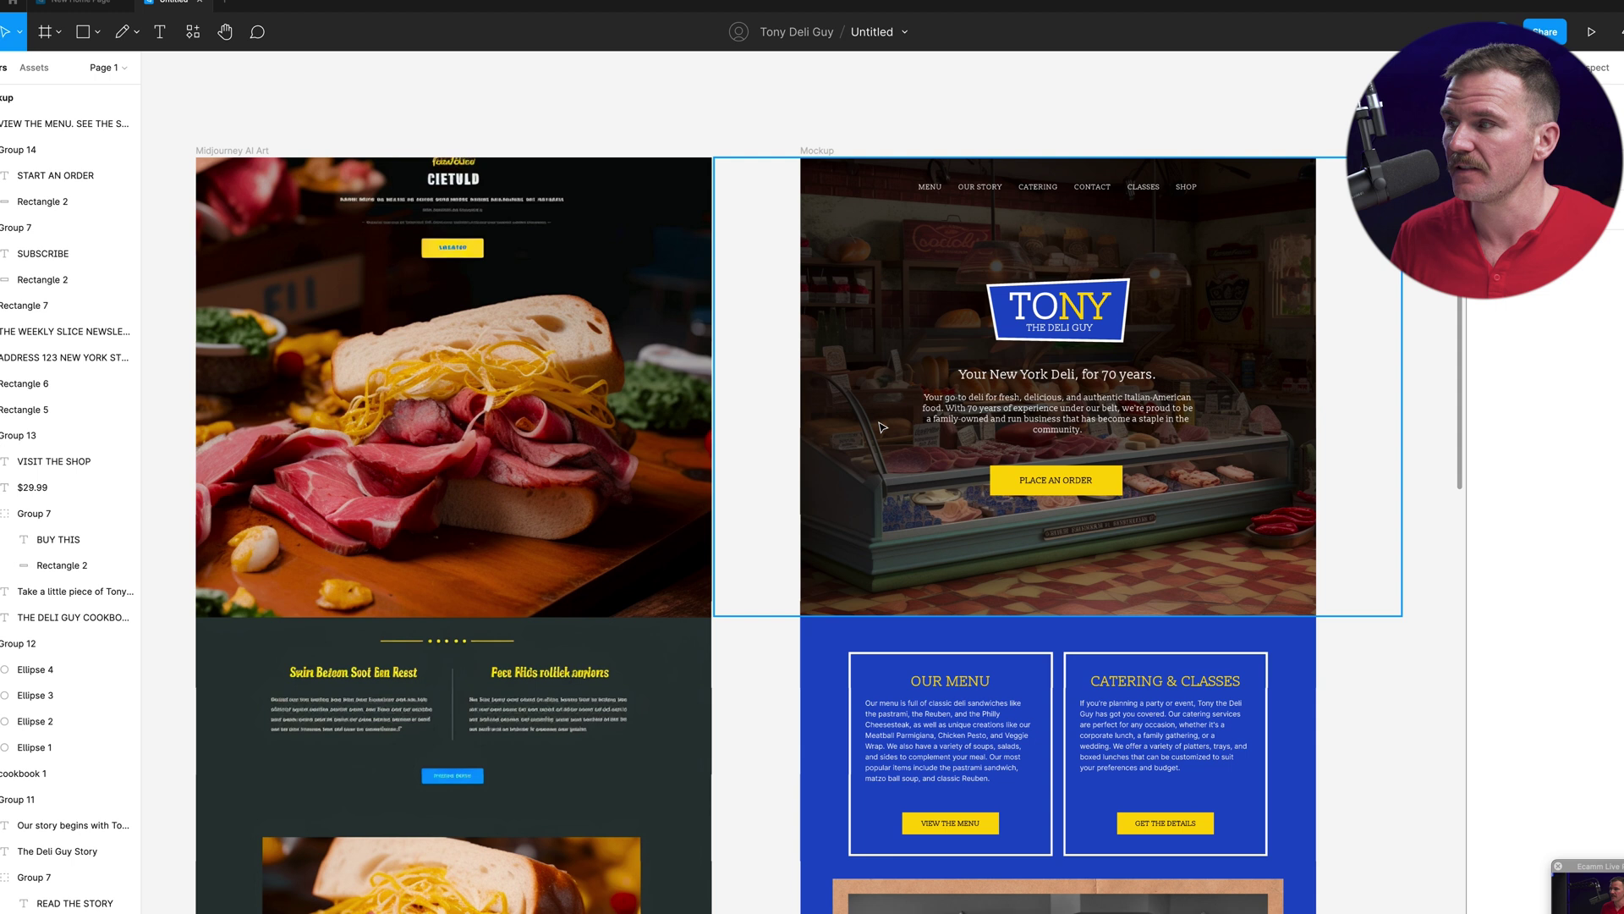
scroll(883, 427, right, 1)
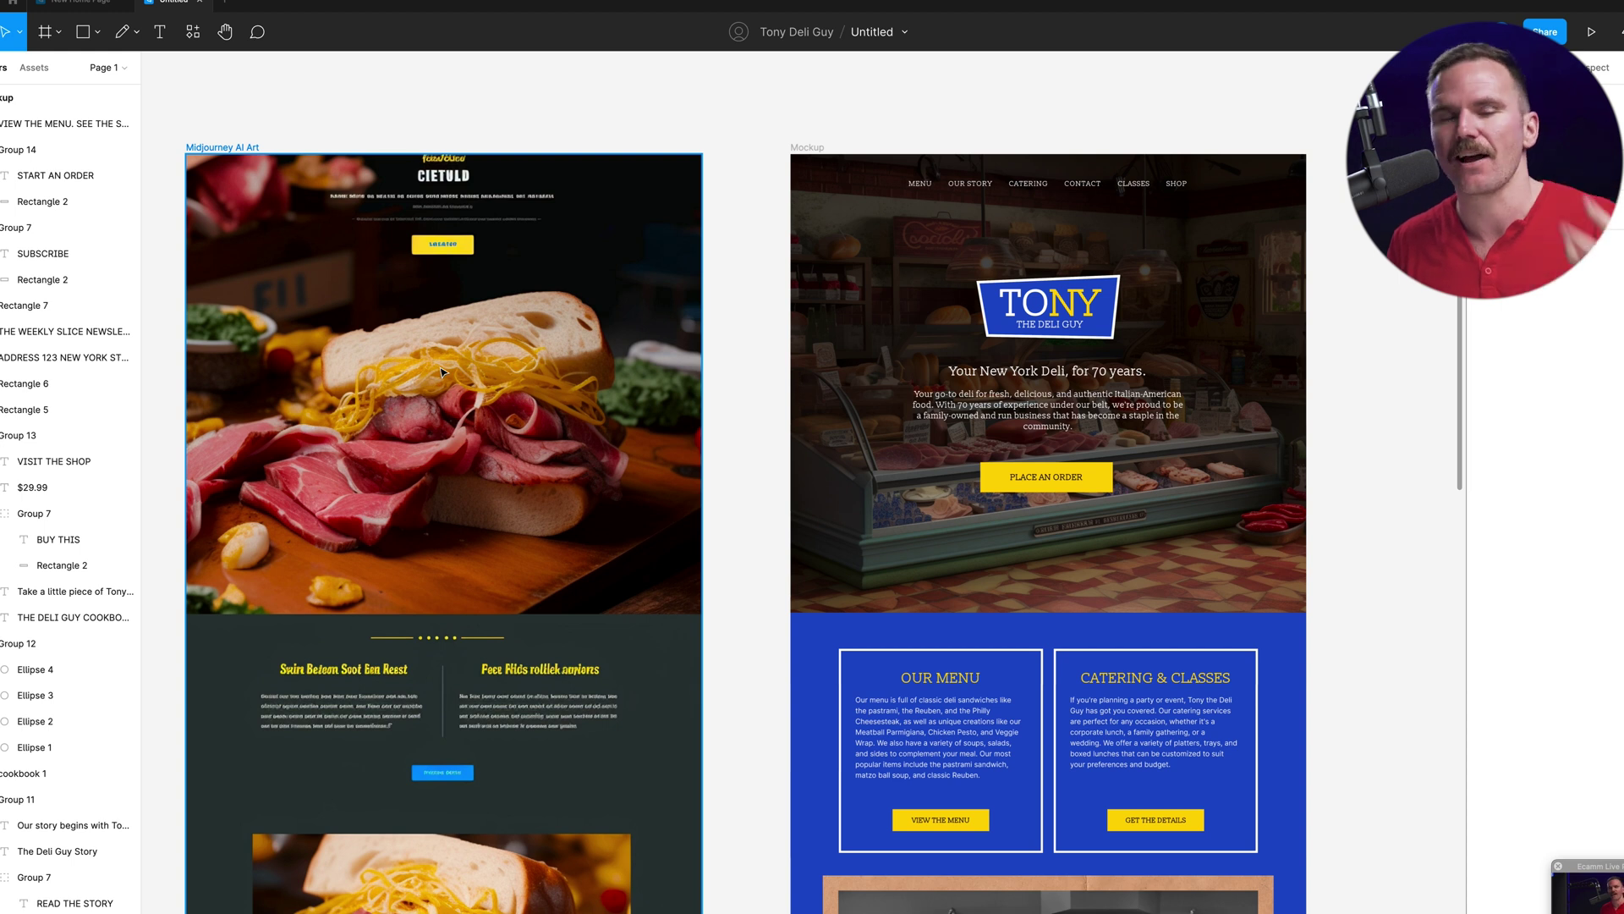
scroll(1009, 434, up, 5)
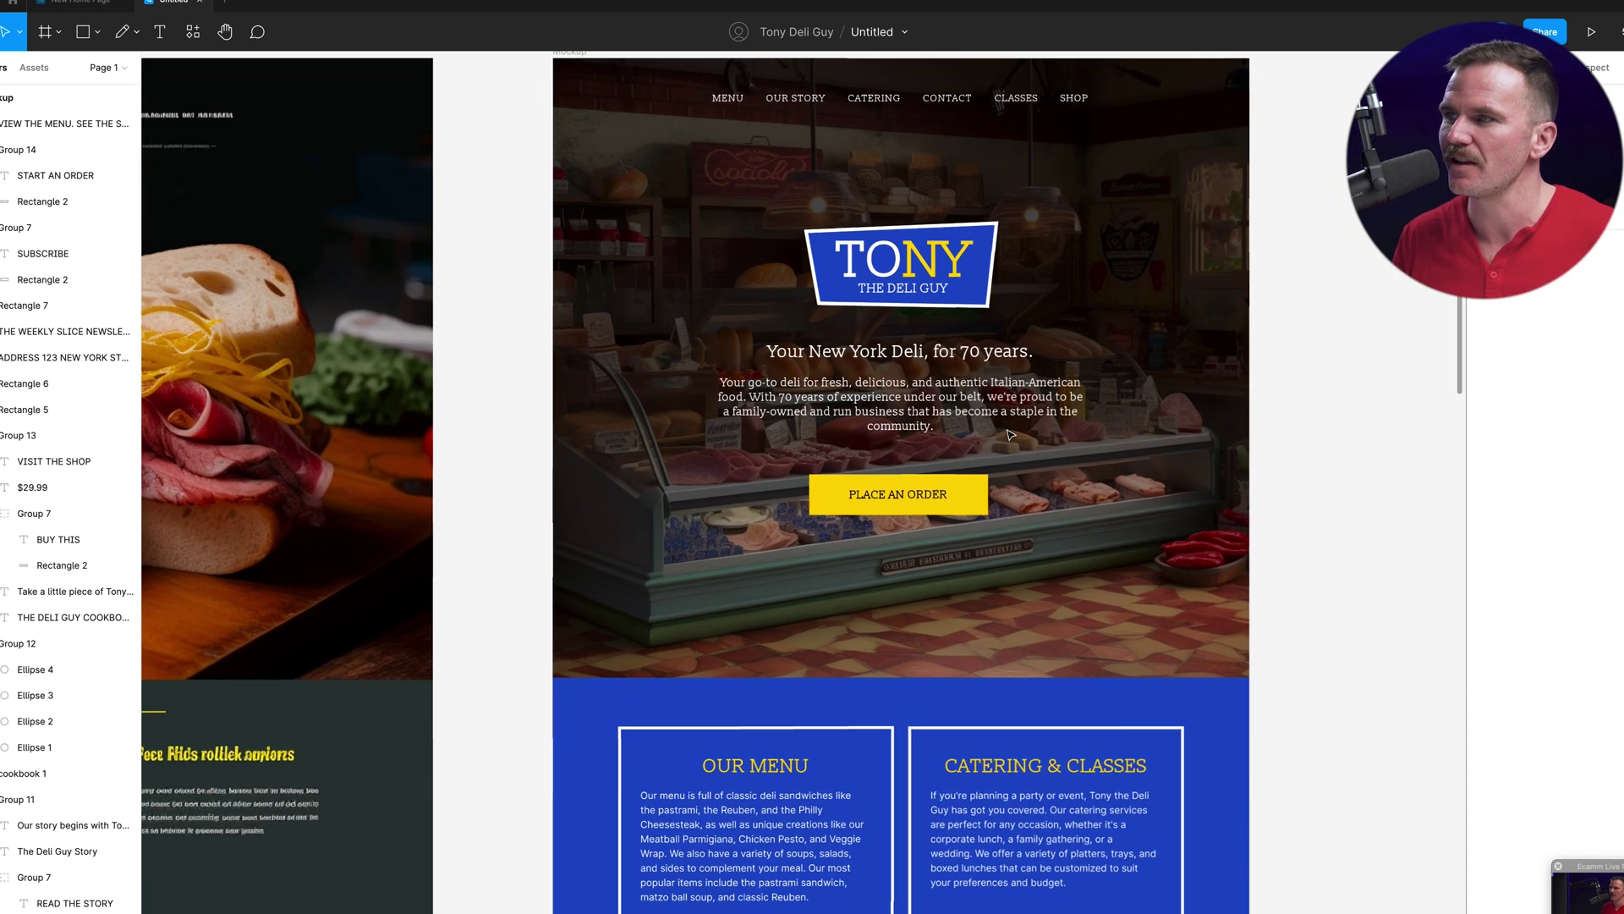
scroll(1009, 435, up, 3)
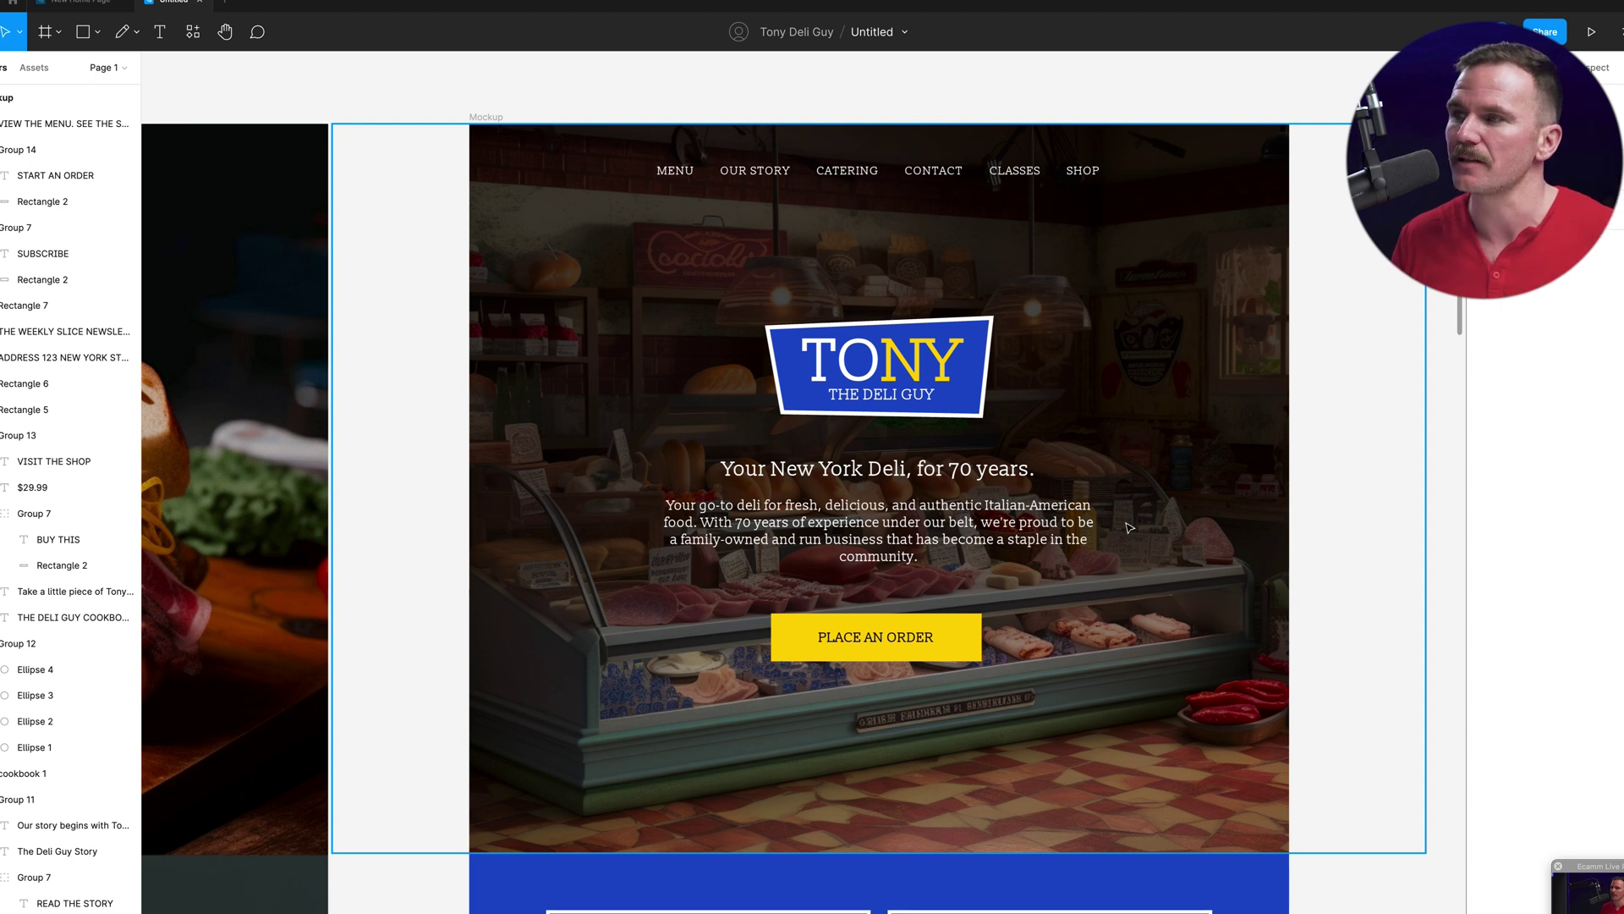
scroll(1130, 527, down, 3)
scroll(1130, 527, down, 10)
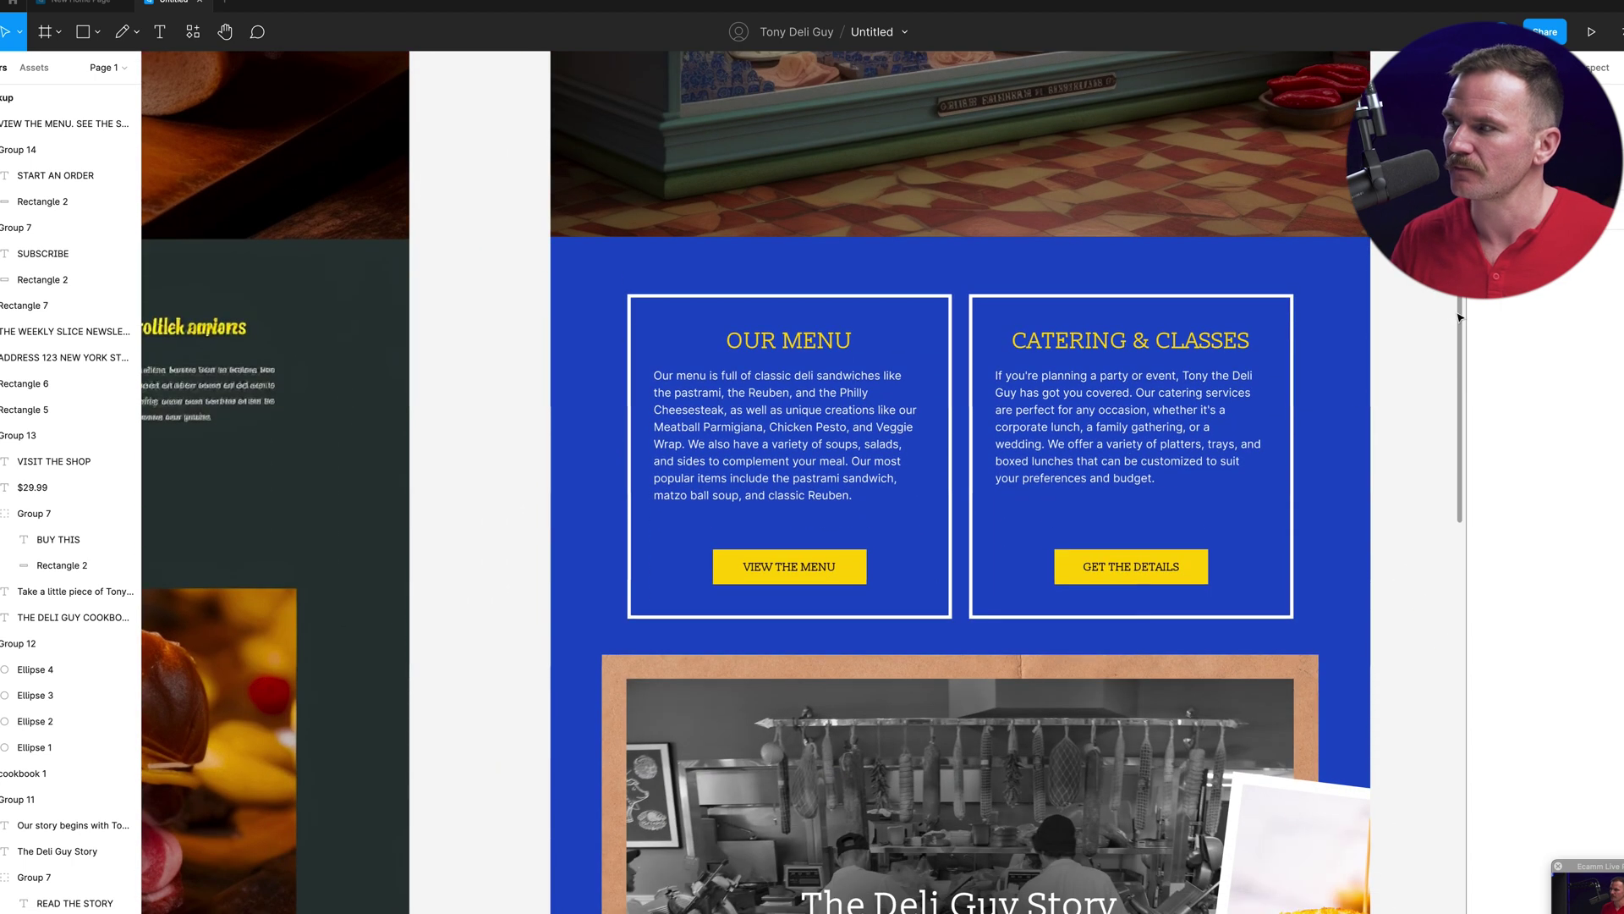
scroll(1462, 326, down, 14)
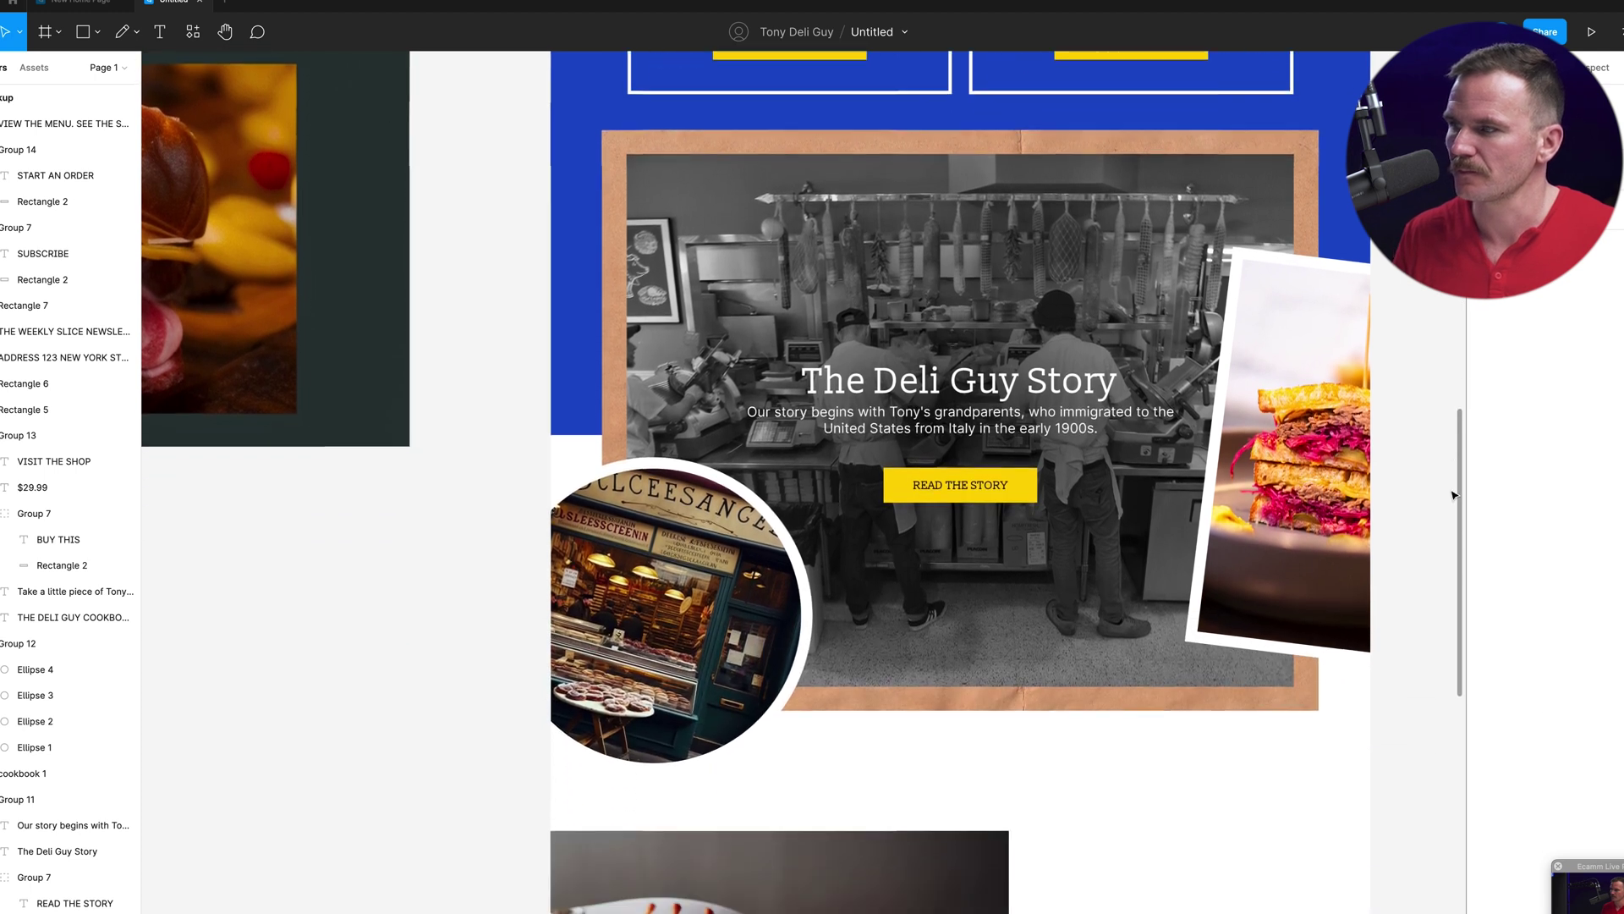
scroll(1440, 552, down, 13)
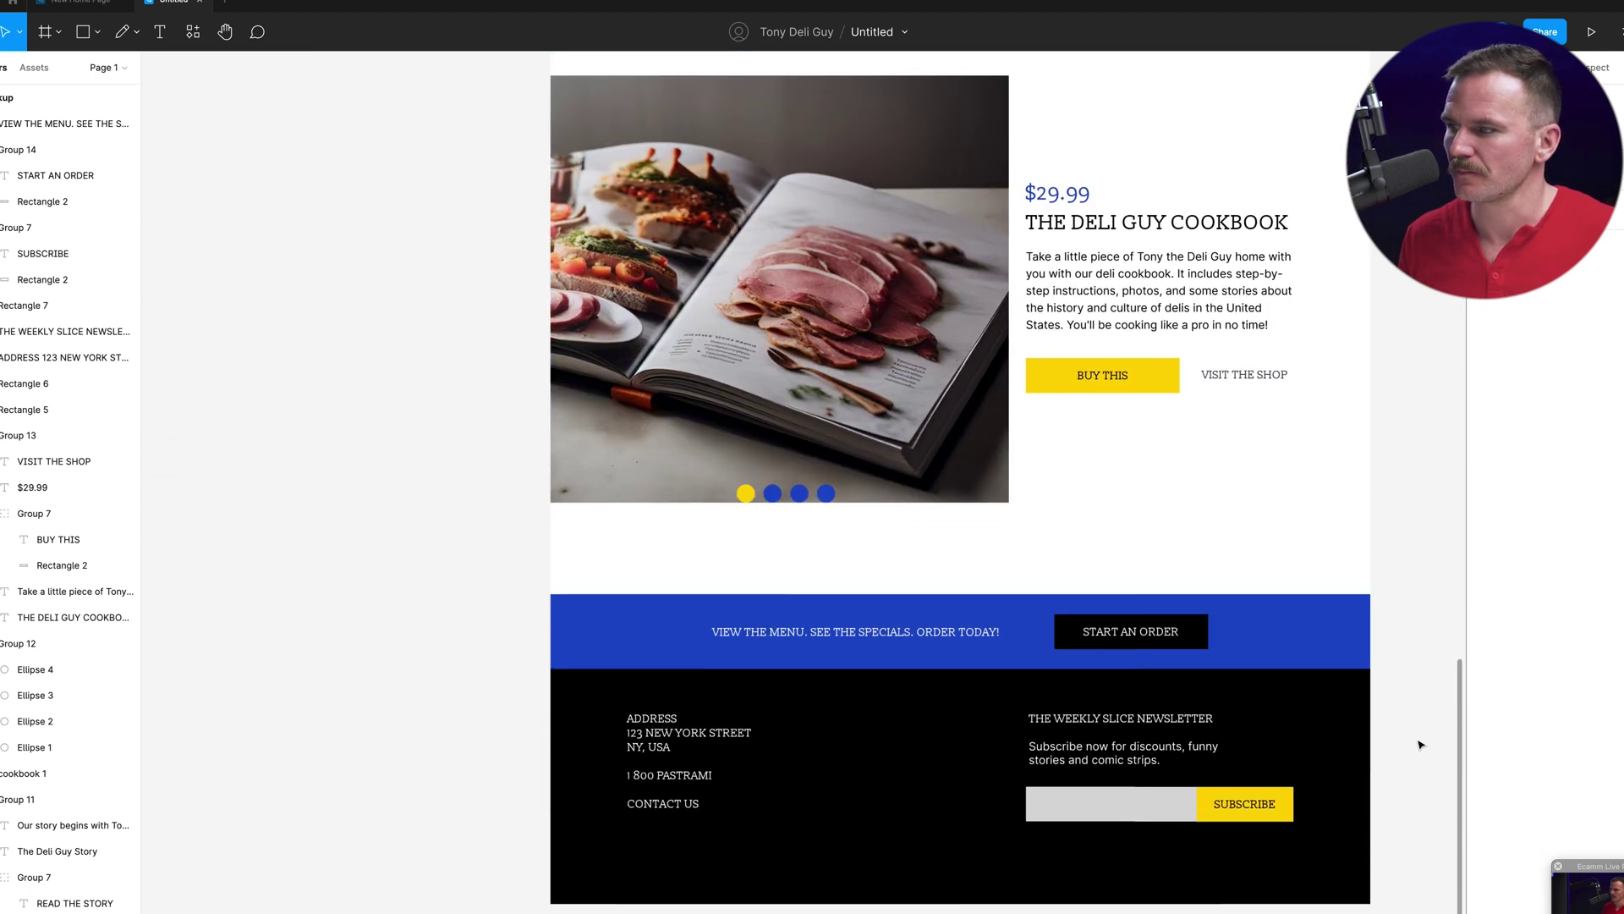